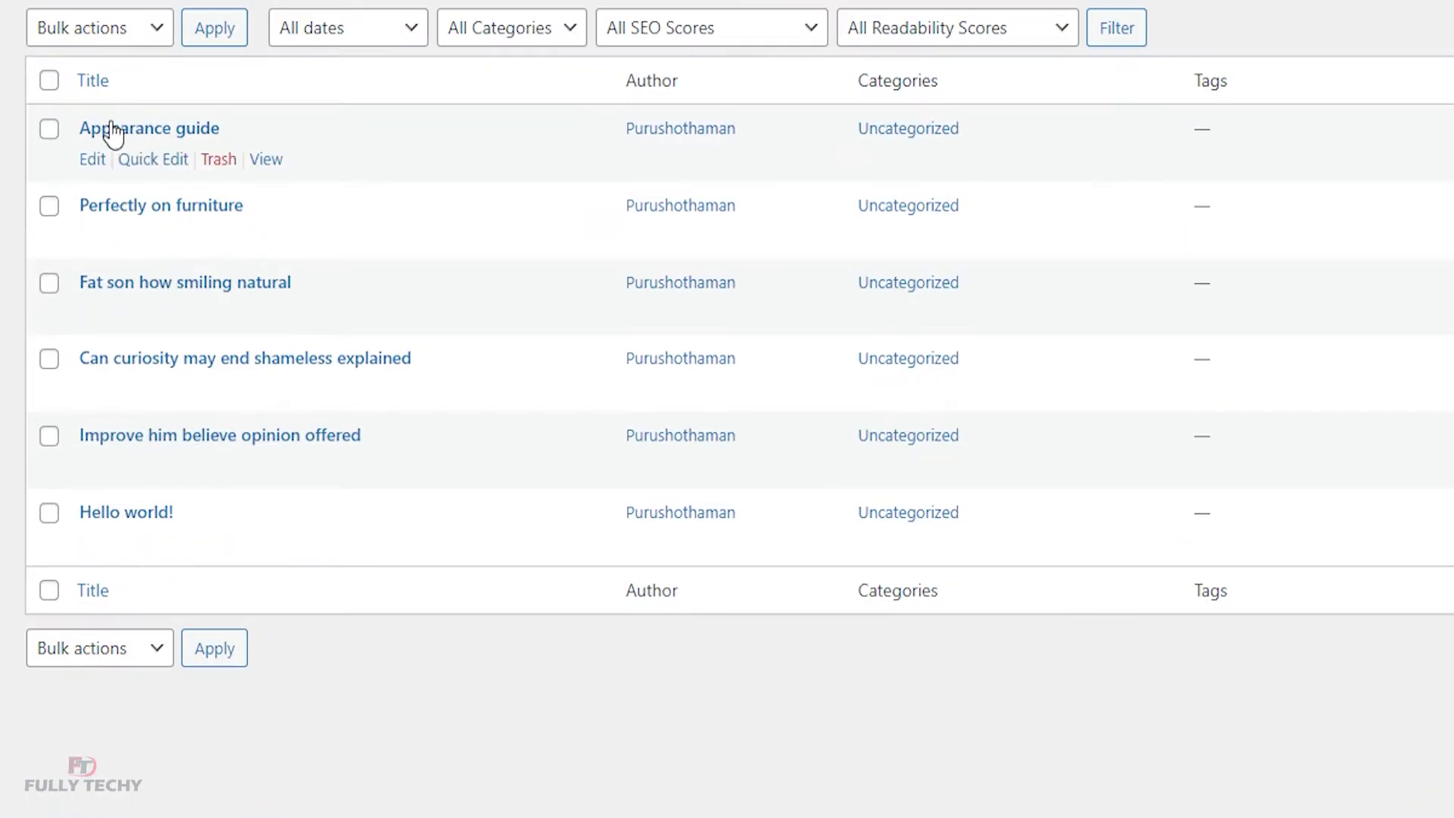
Step: Move all the listed posts to the trash in one bulk action and start a new post
click(50, 84)
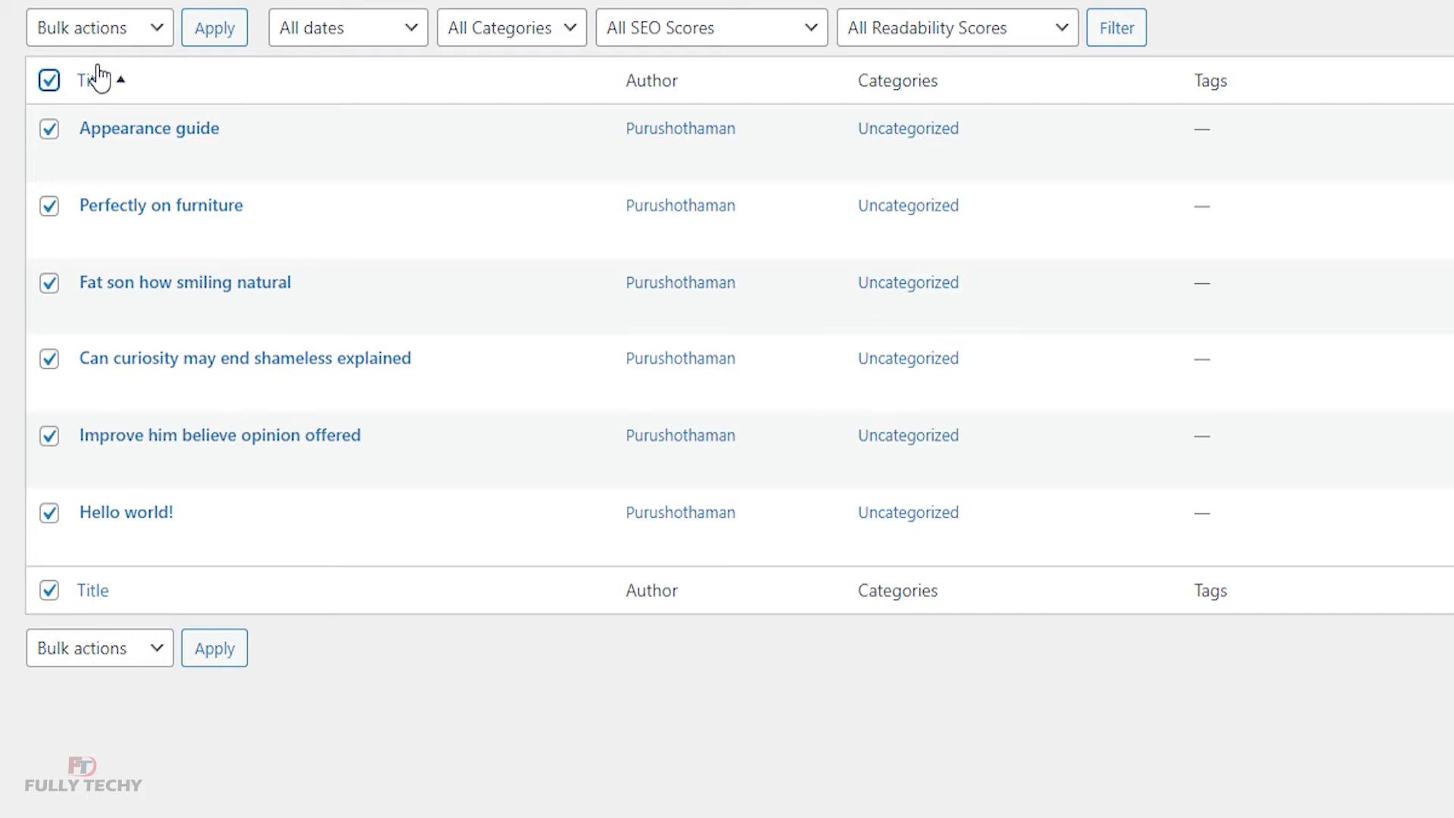
click(157, 34)
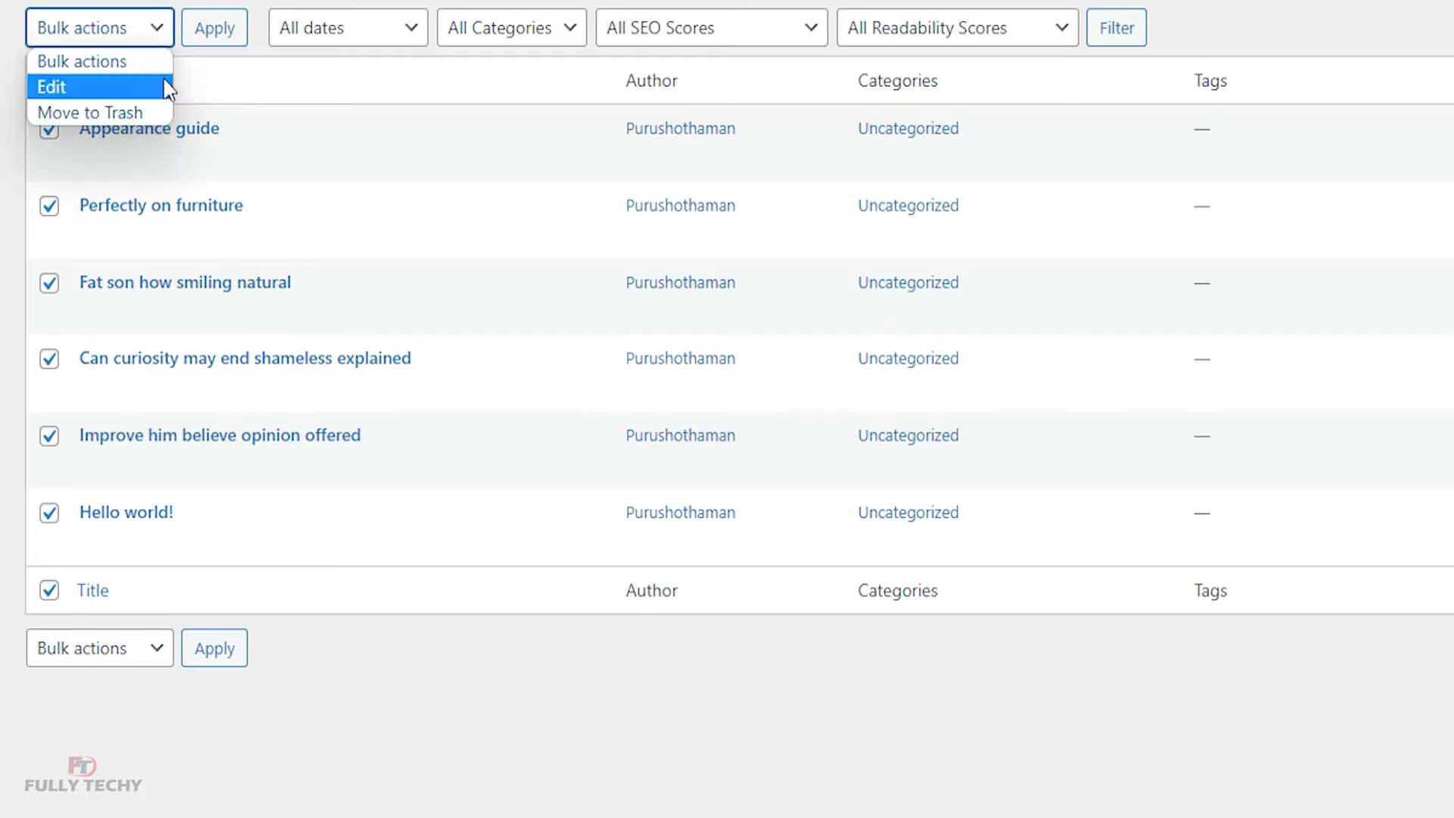
click(165, 117)
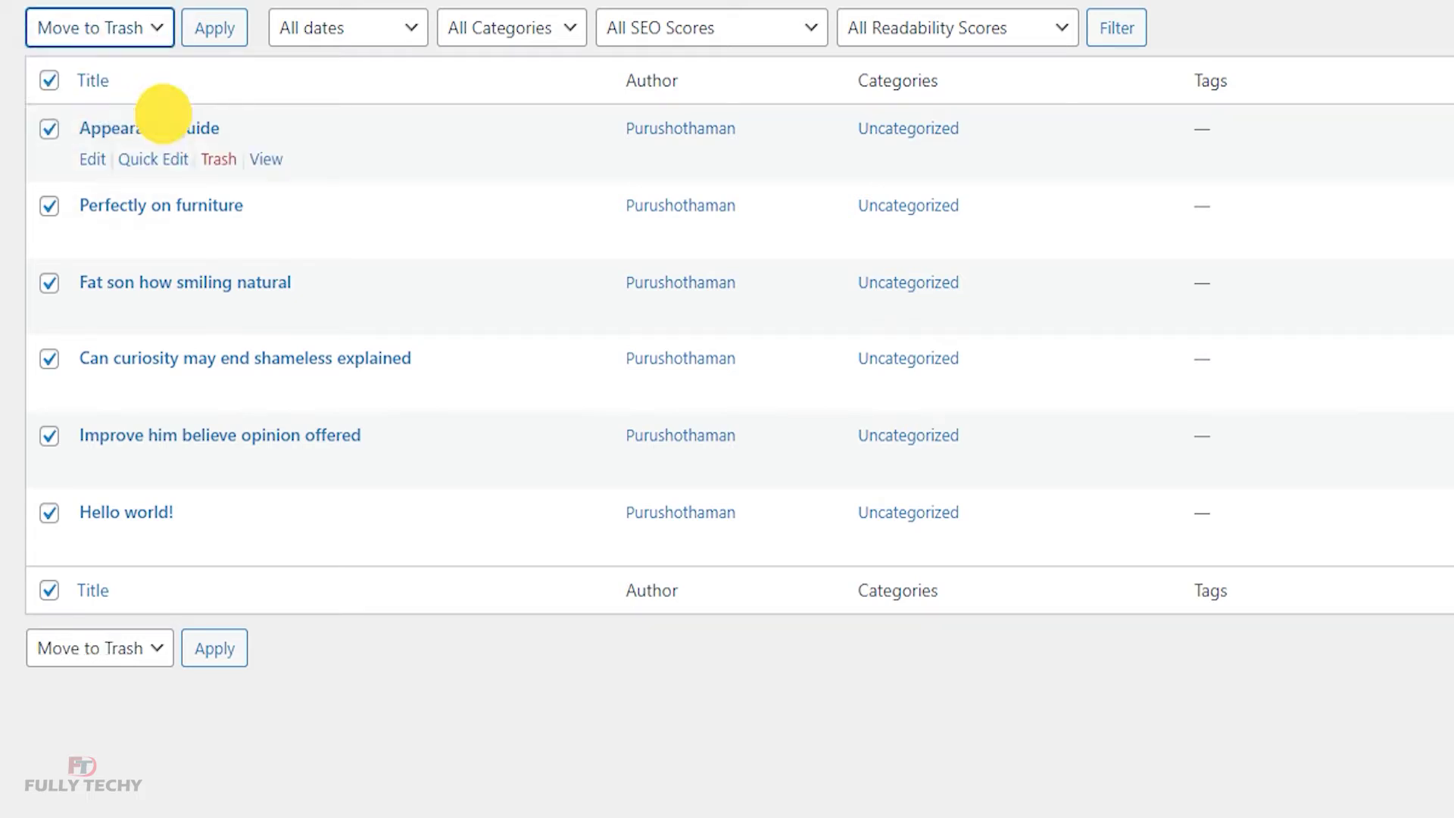
click(225, 43)
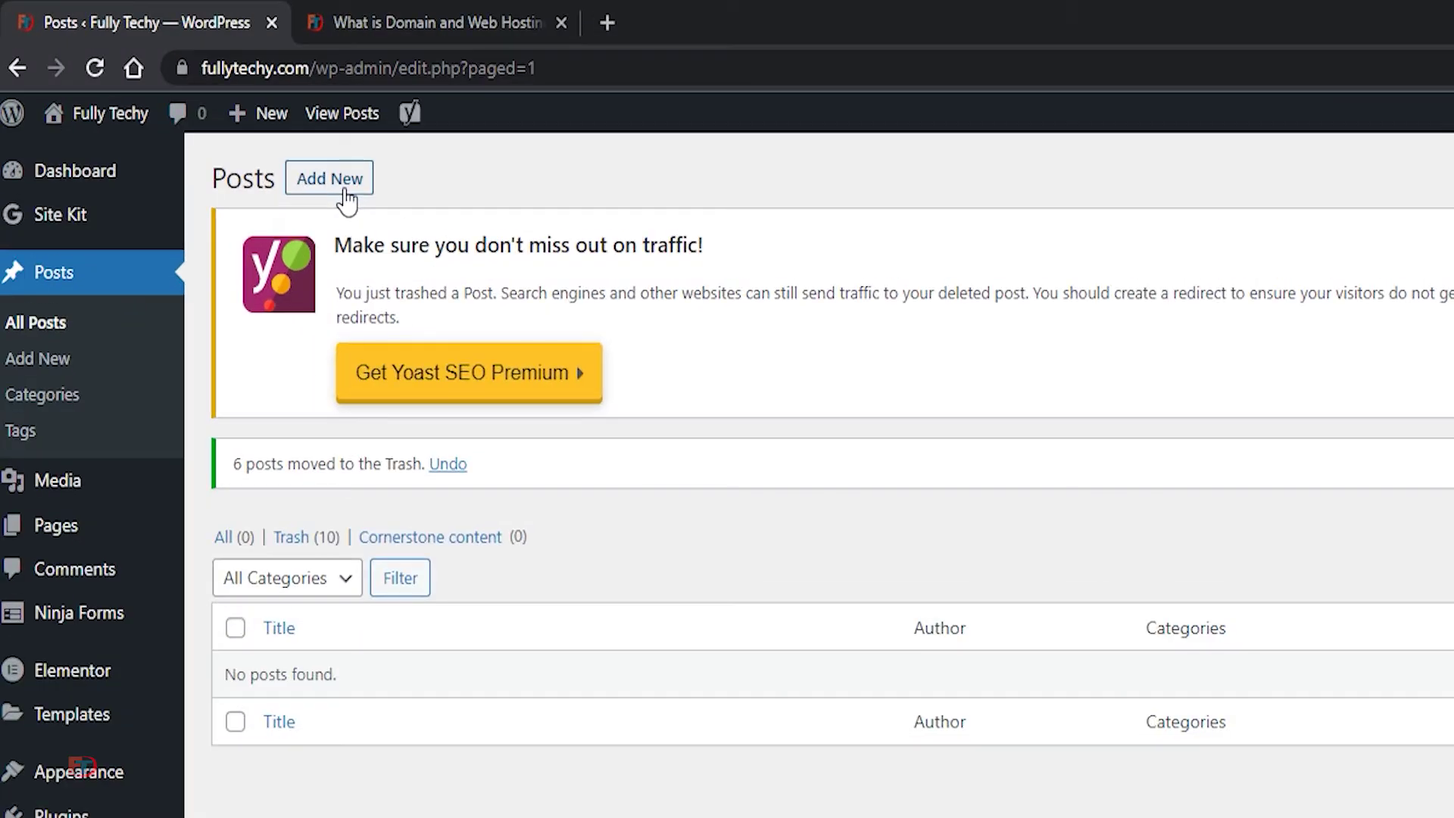
click(346, 190)
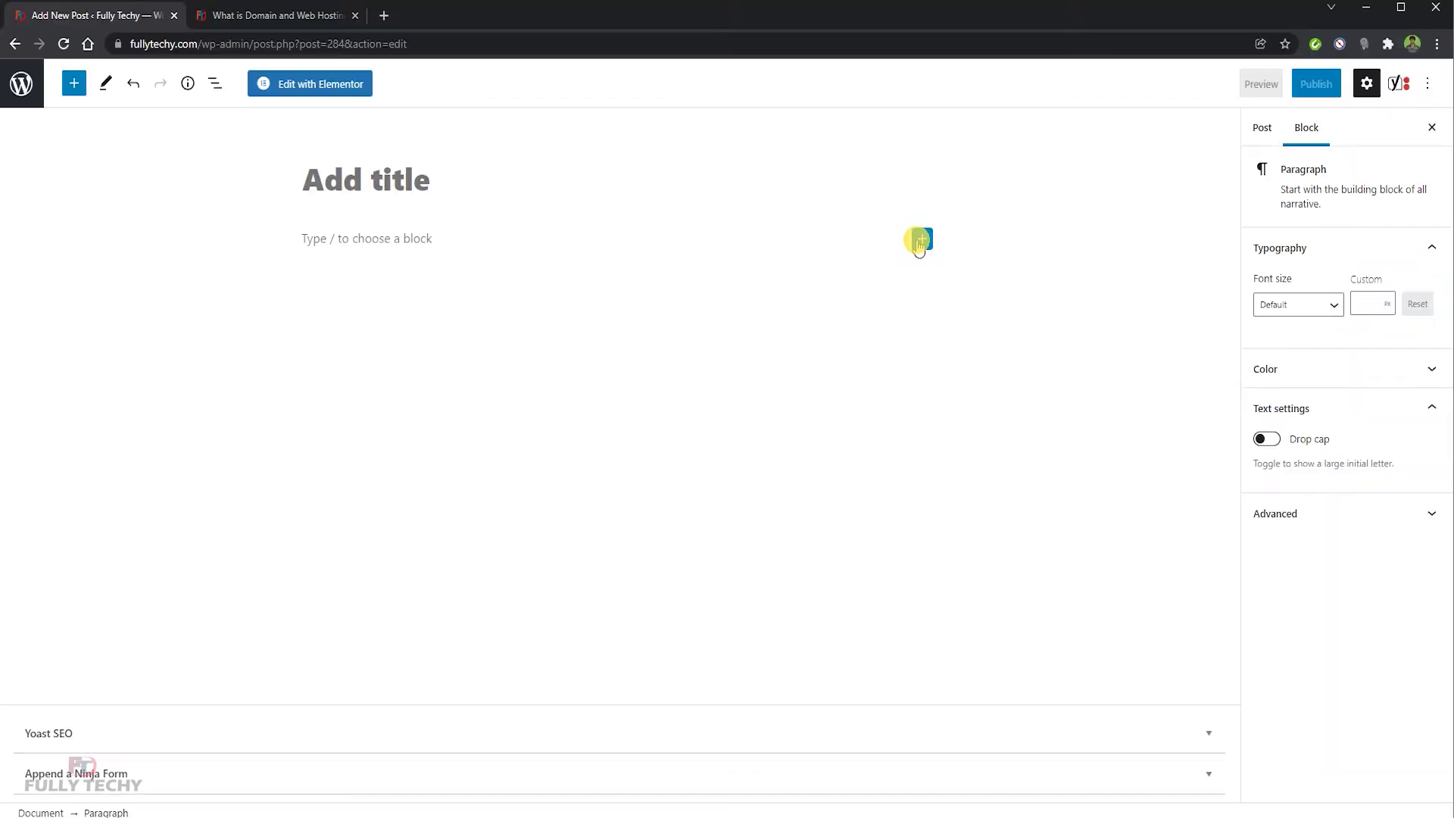
Step: Insert a Heading block in the empty post body
click(920, 240)
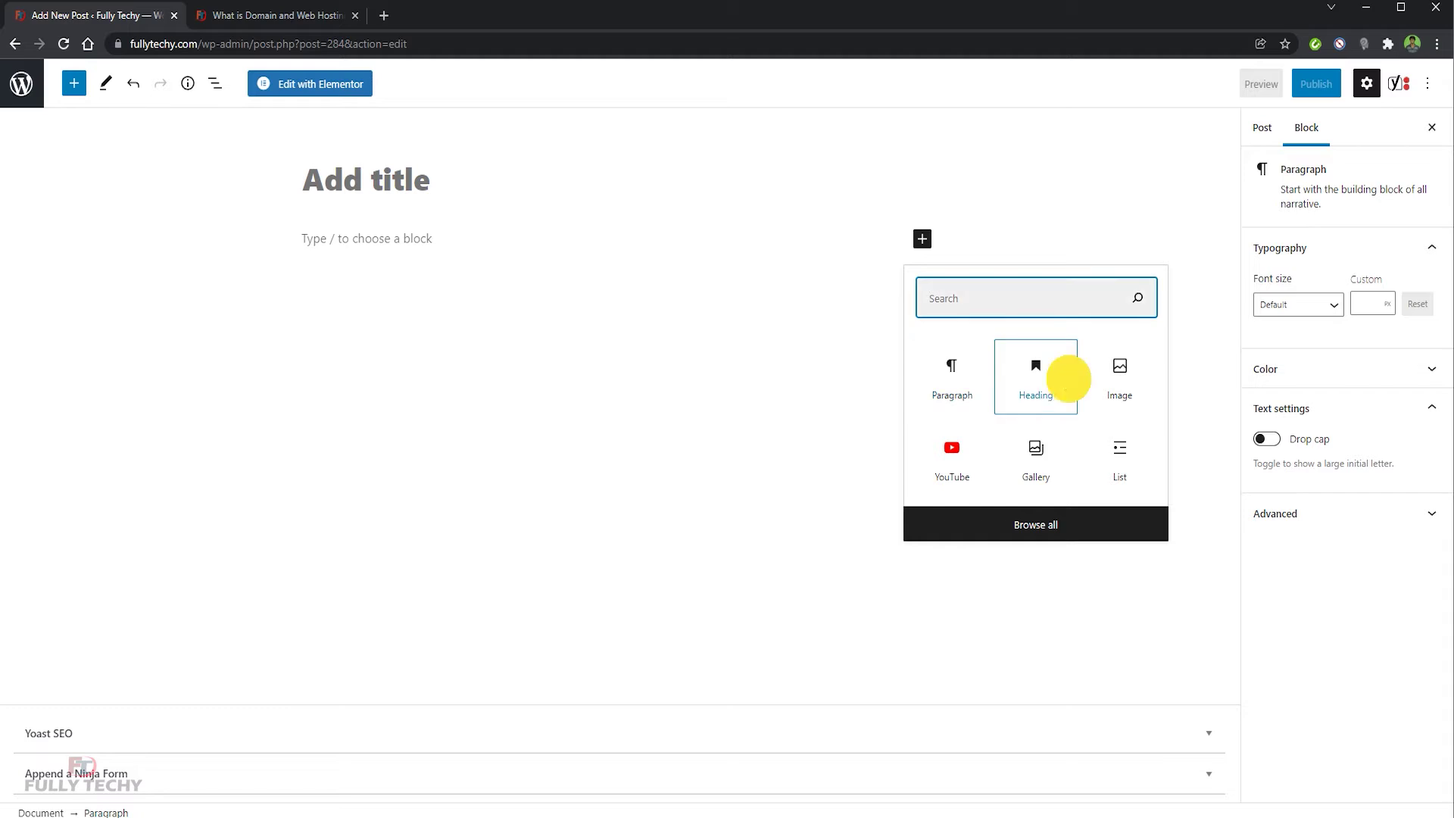
click(1068, 378)
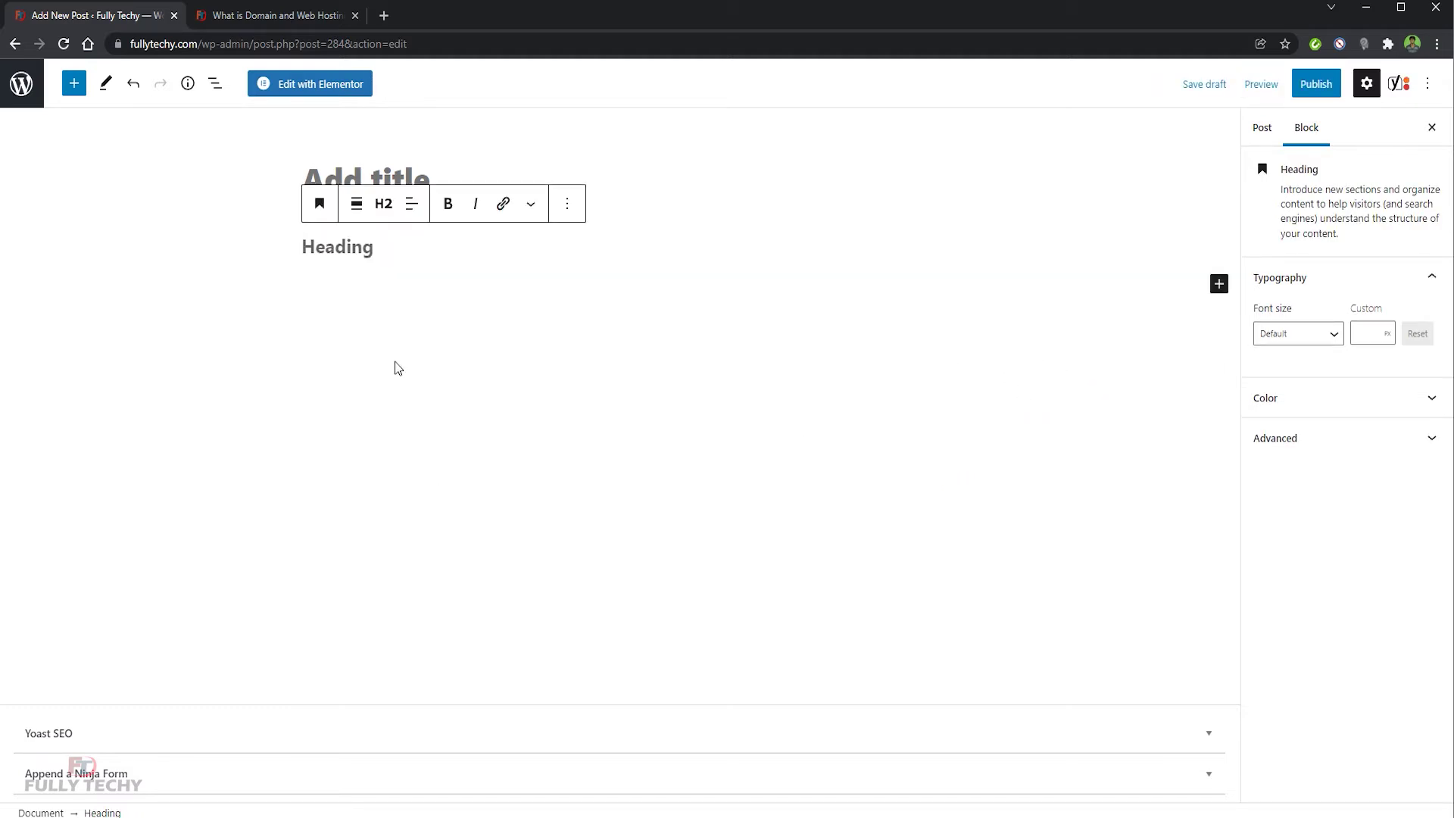
Step: View the published post "What is Domain and Web Hosting" as an example and return to the new post
click(209, 21)
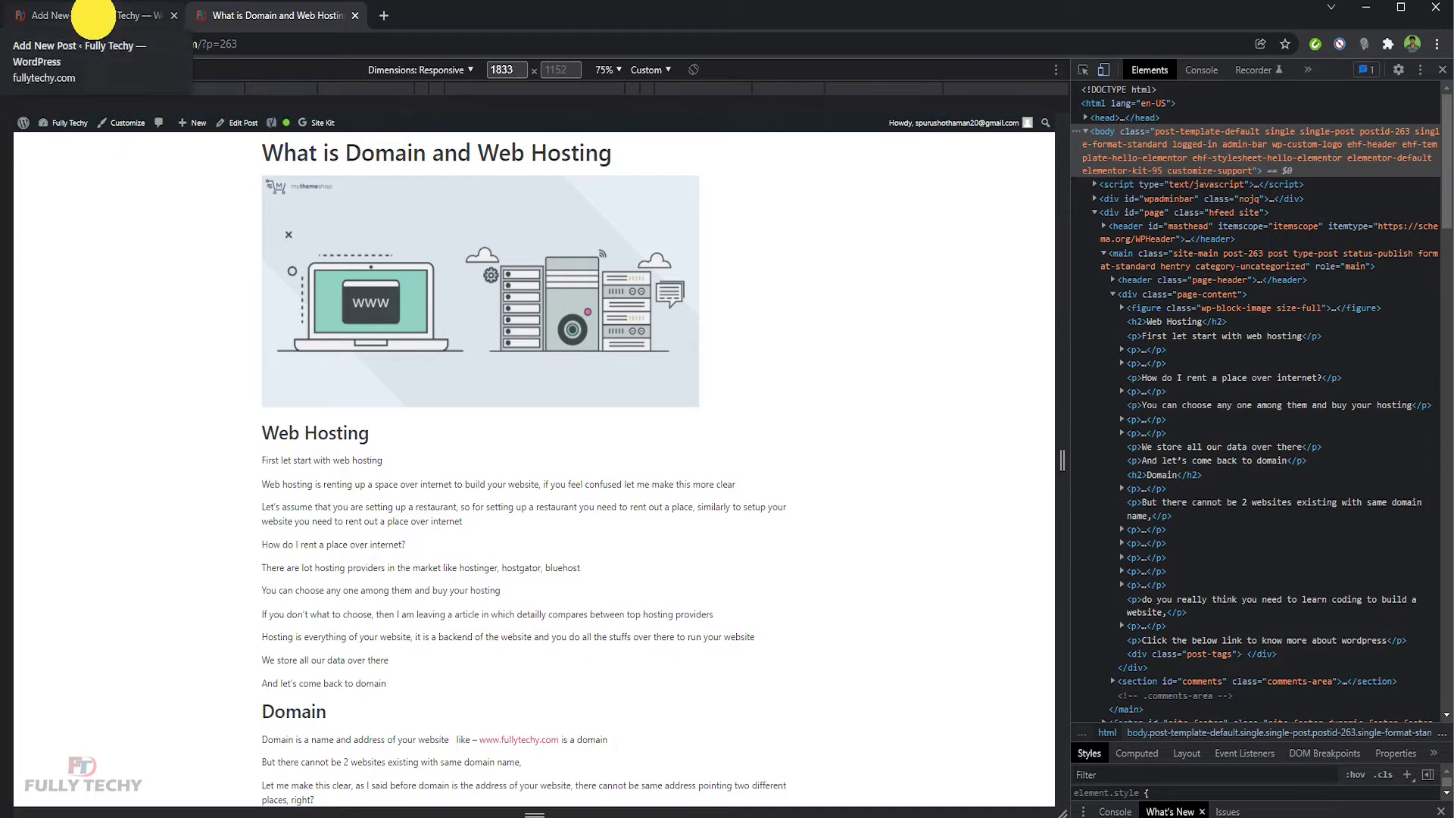
click(94, 19)
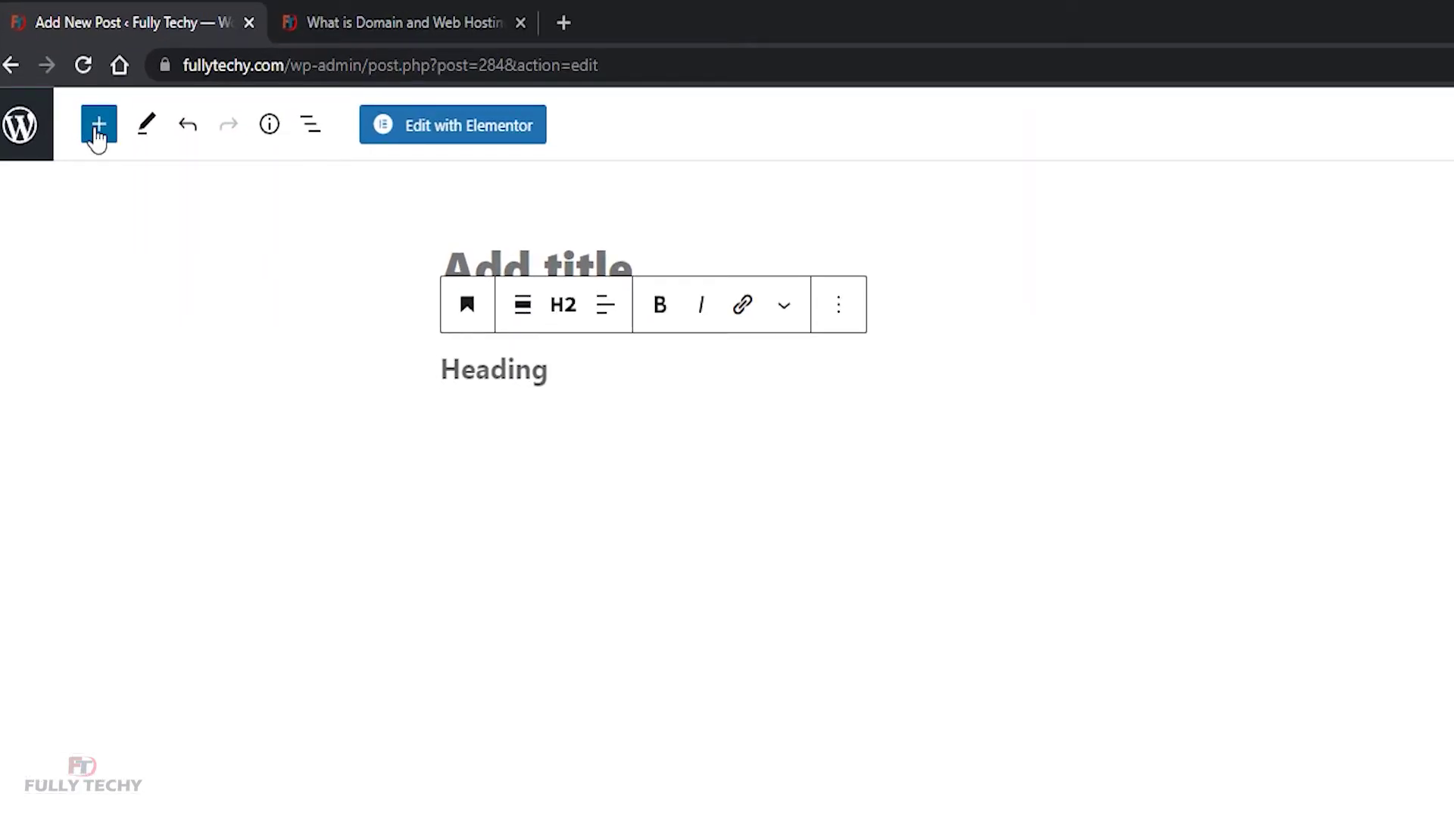
Step: Insert a second Heading block and an Image block below the first heading from the full block library
click(103, 137)
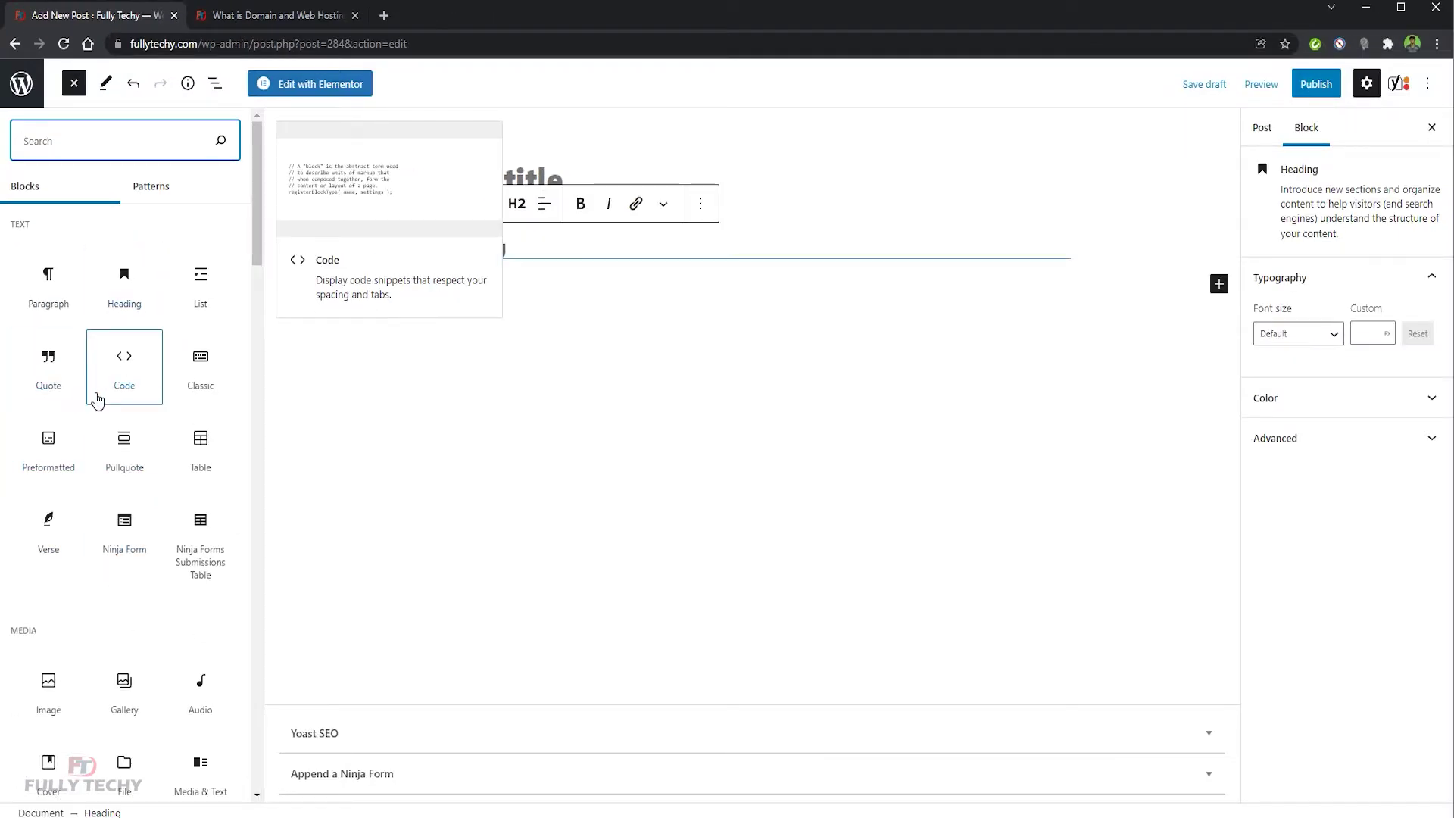
click(49, 284)
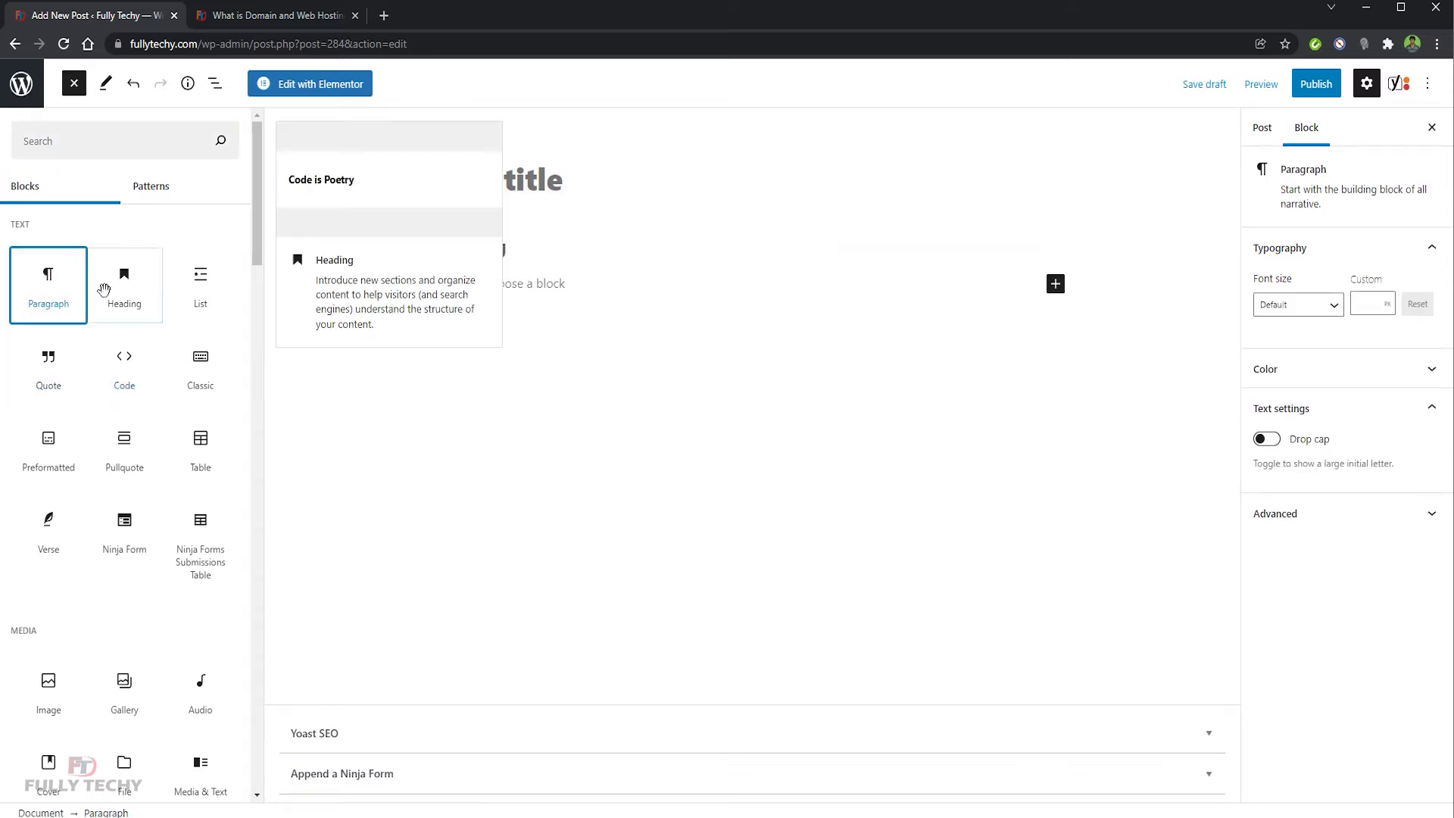
click(113, 280)
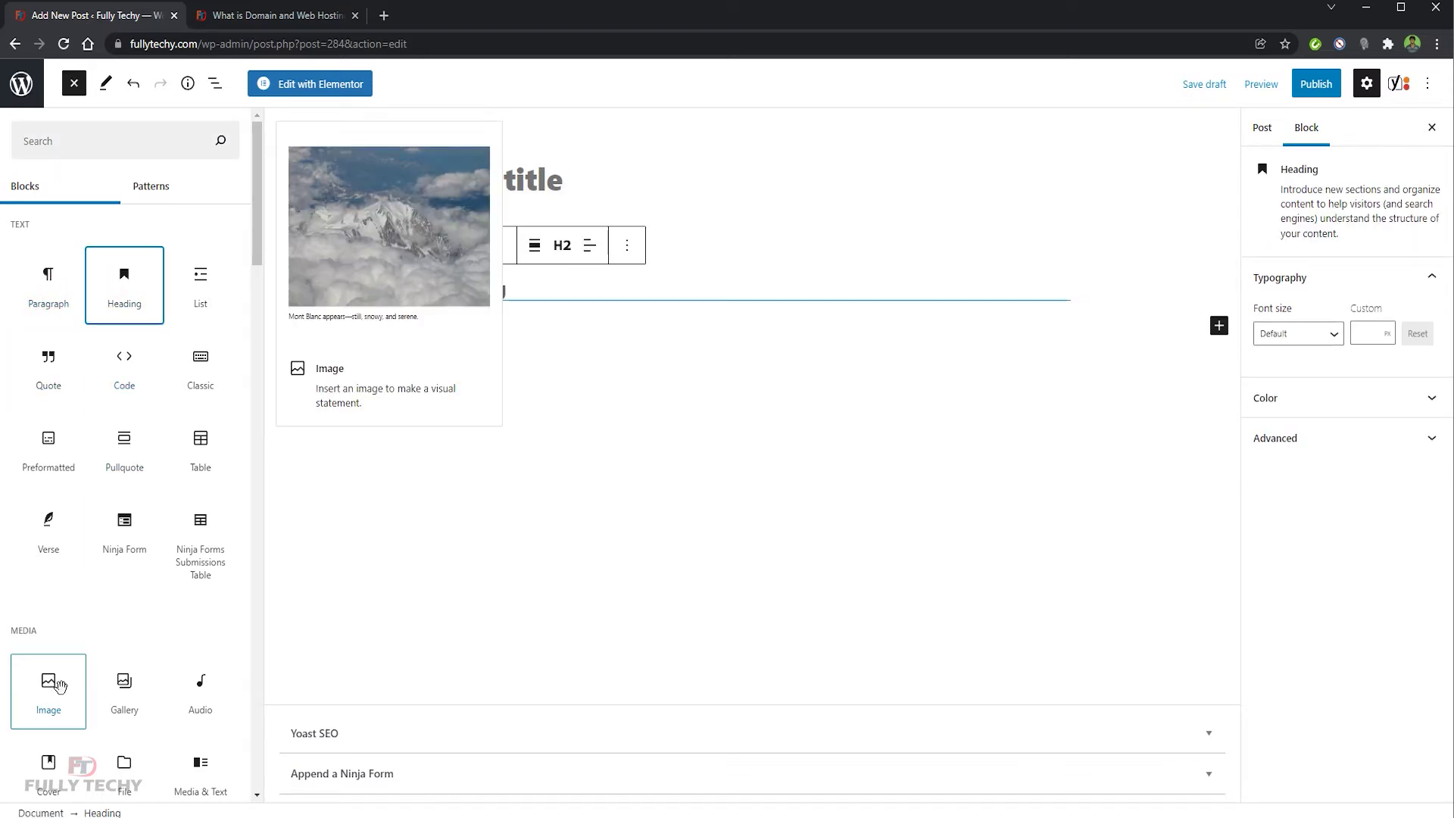
click(58, 685)
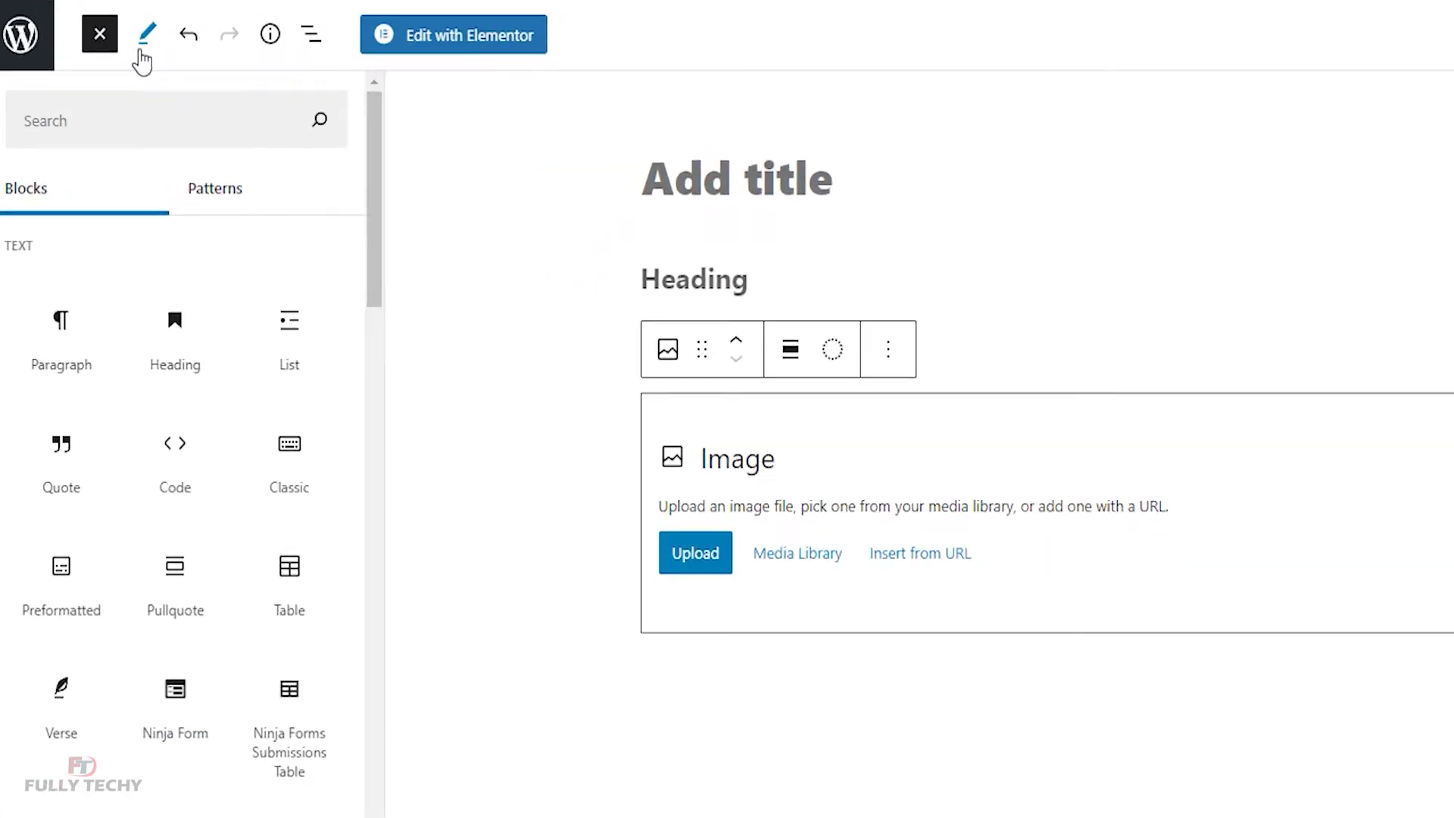
Step: Switch to the Select tool, select the upper Heading block and return it to edit mode
click(151, 44)
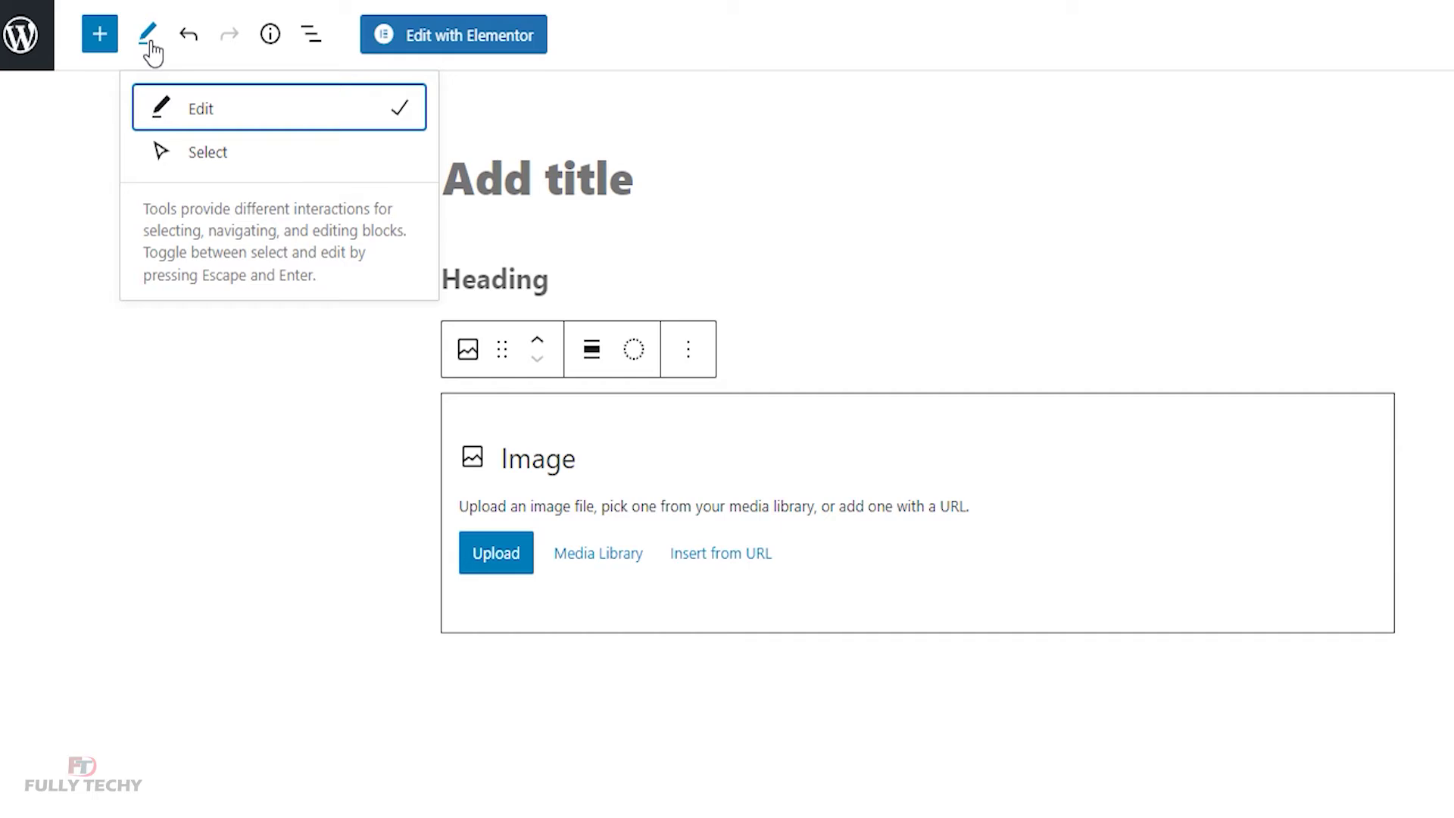
click(211, 156)
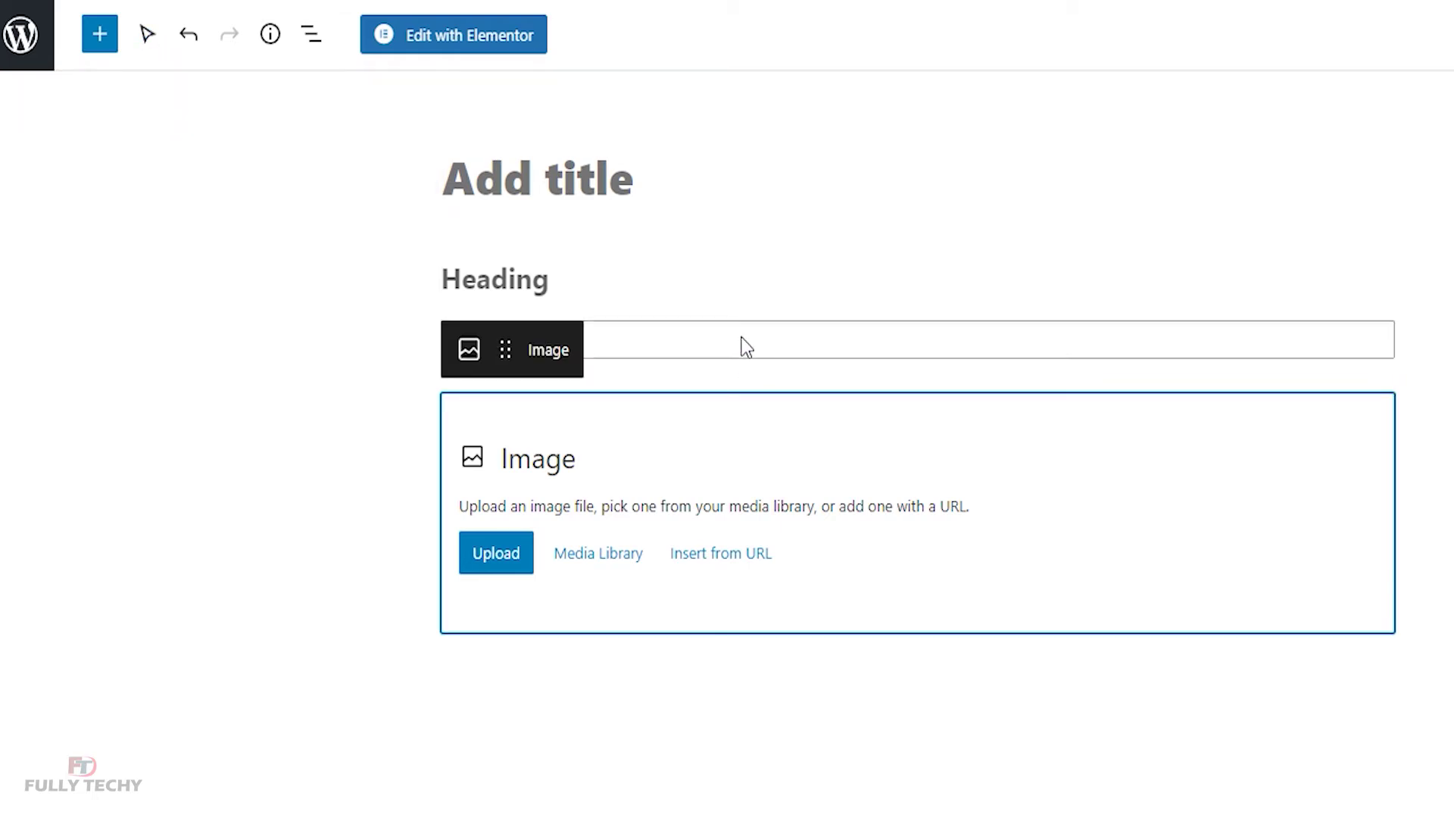
click(744, 344)
drag(746, 346, 741, 291)
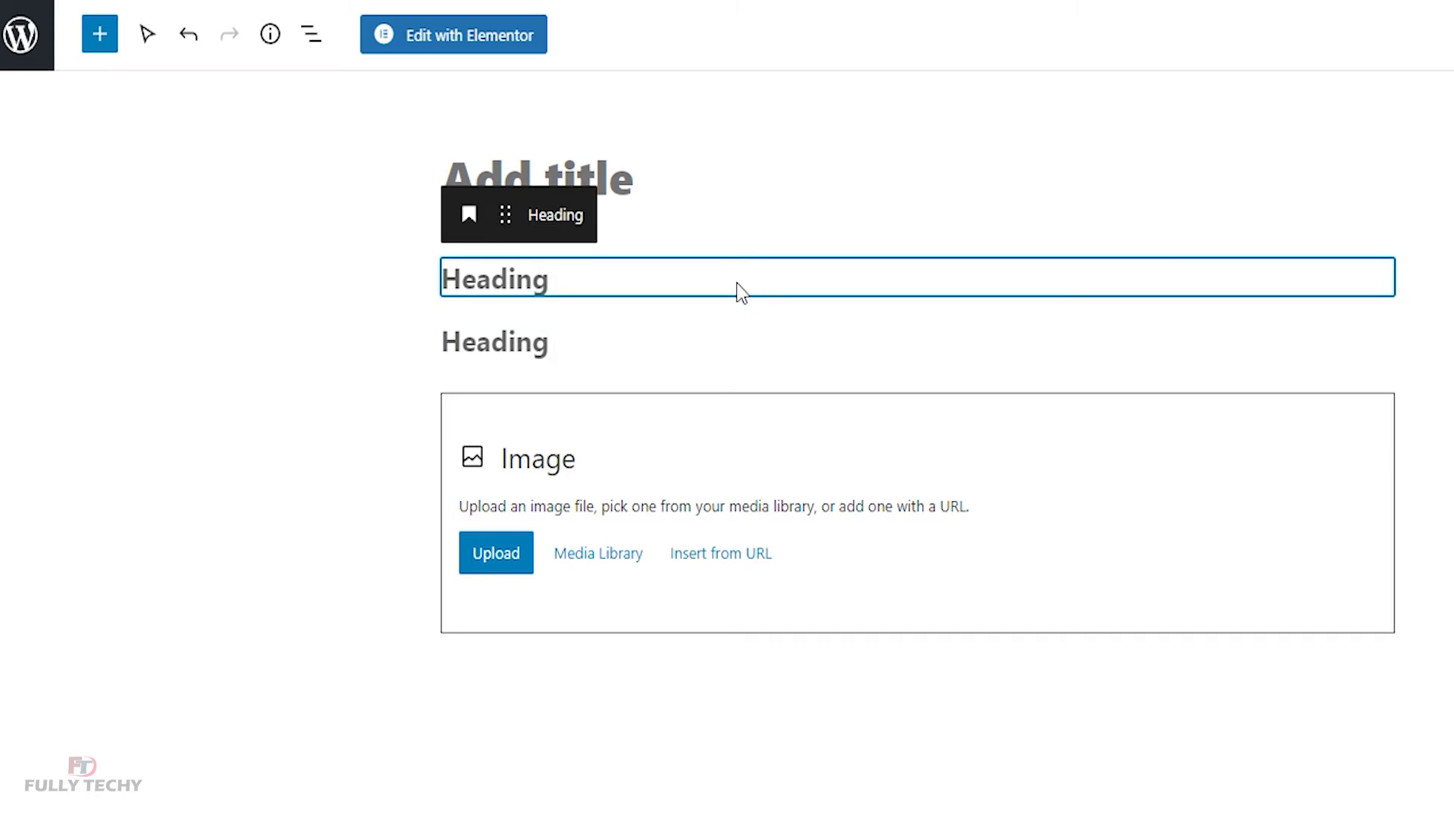
key(Return)
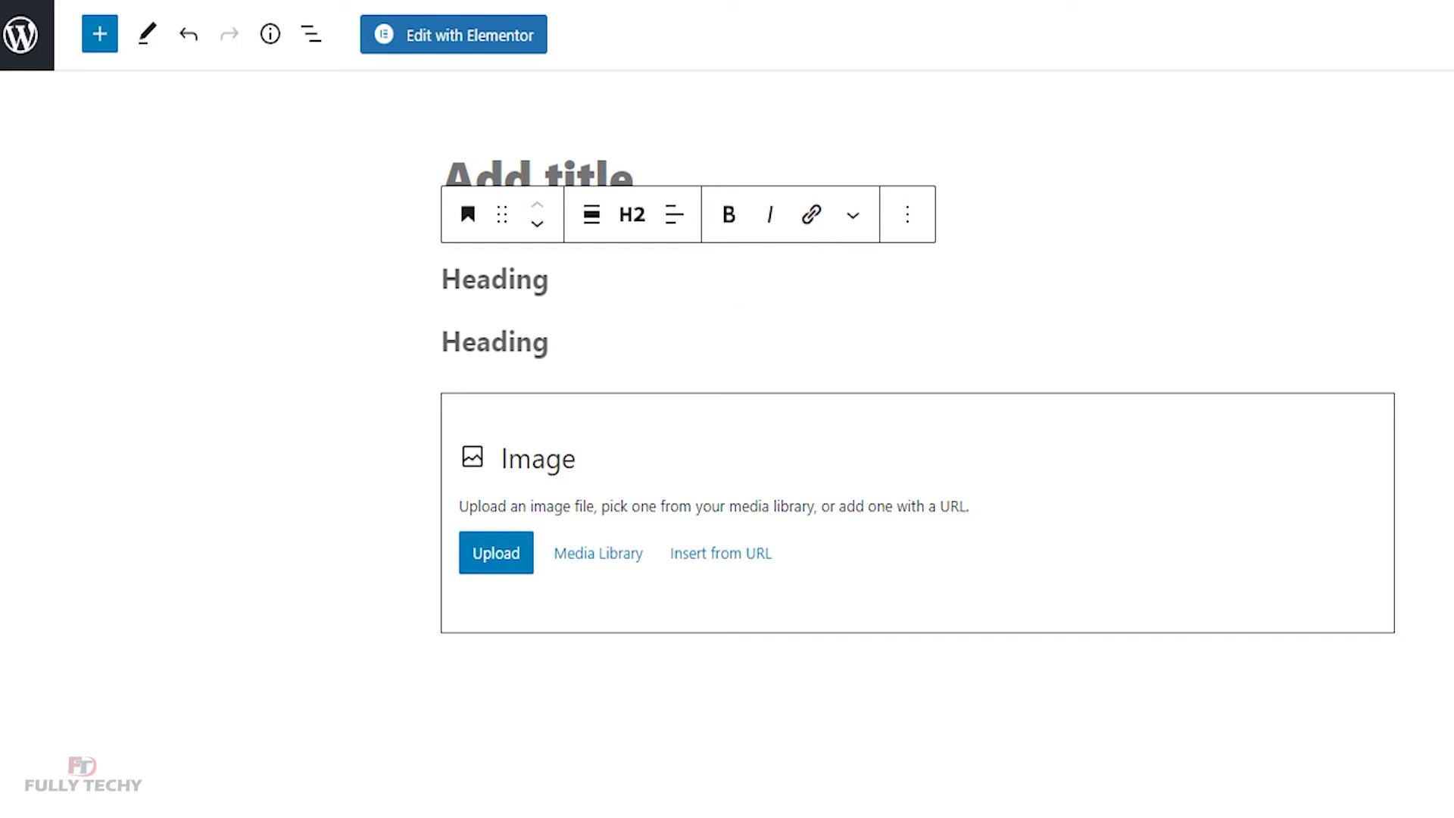
Step: Undo the insertion of the Image block and redo it
click(194, 47)
click(230, 34)
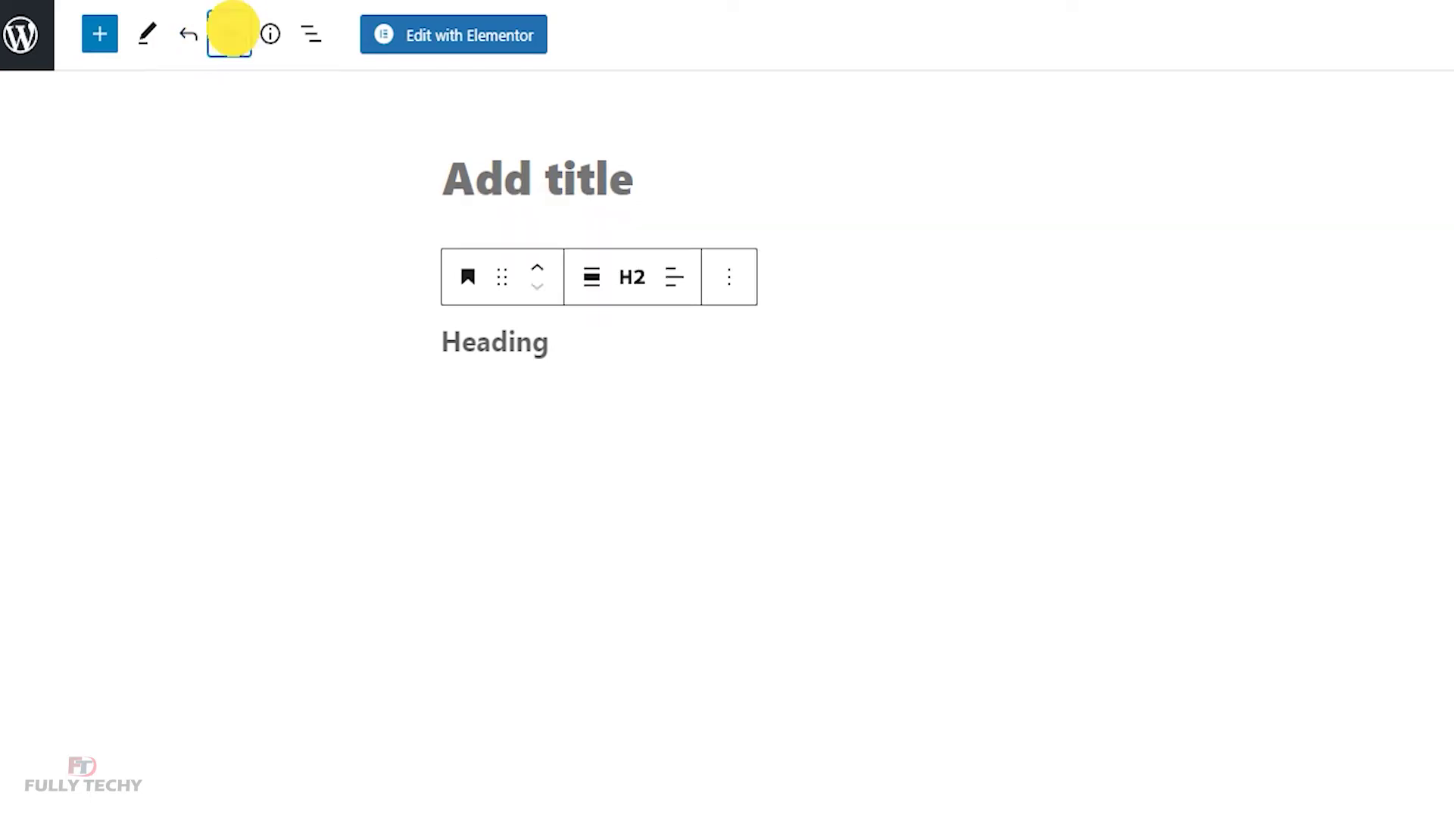
Step: Examine the post's word and block details, its document outline, the block list view and the post settings
click(270, 35)
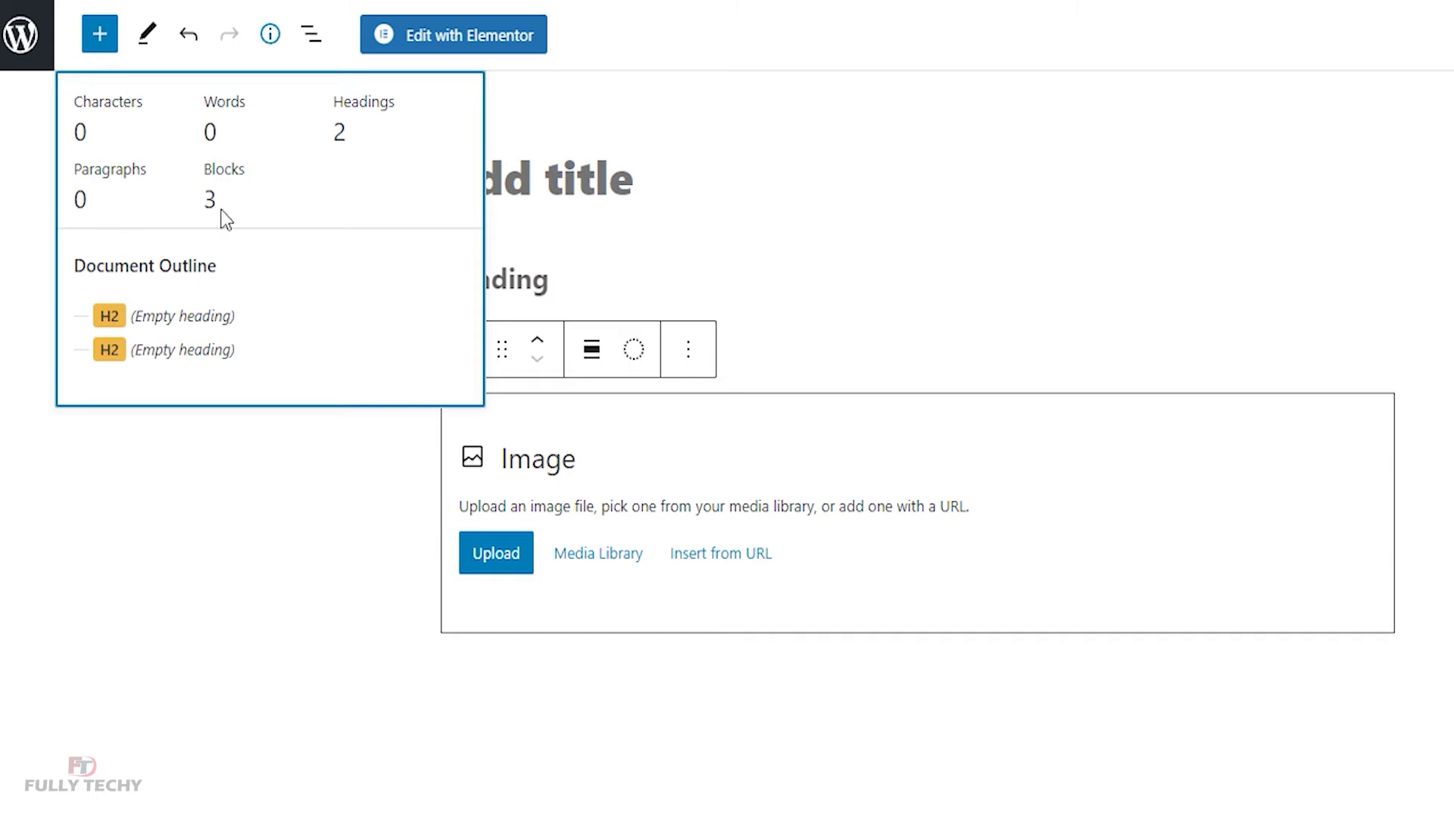
click(270, 33)
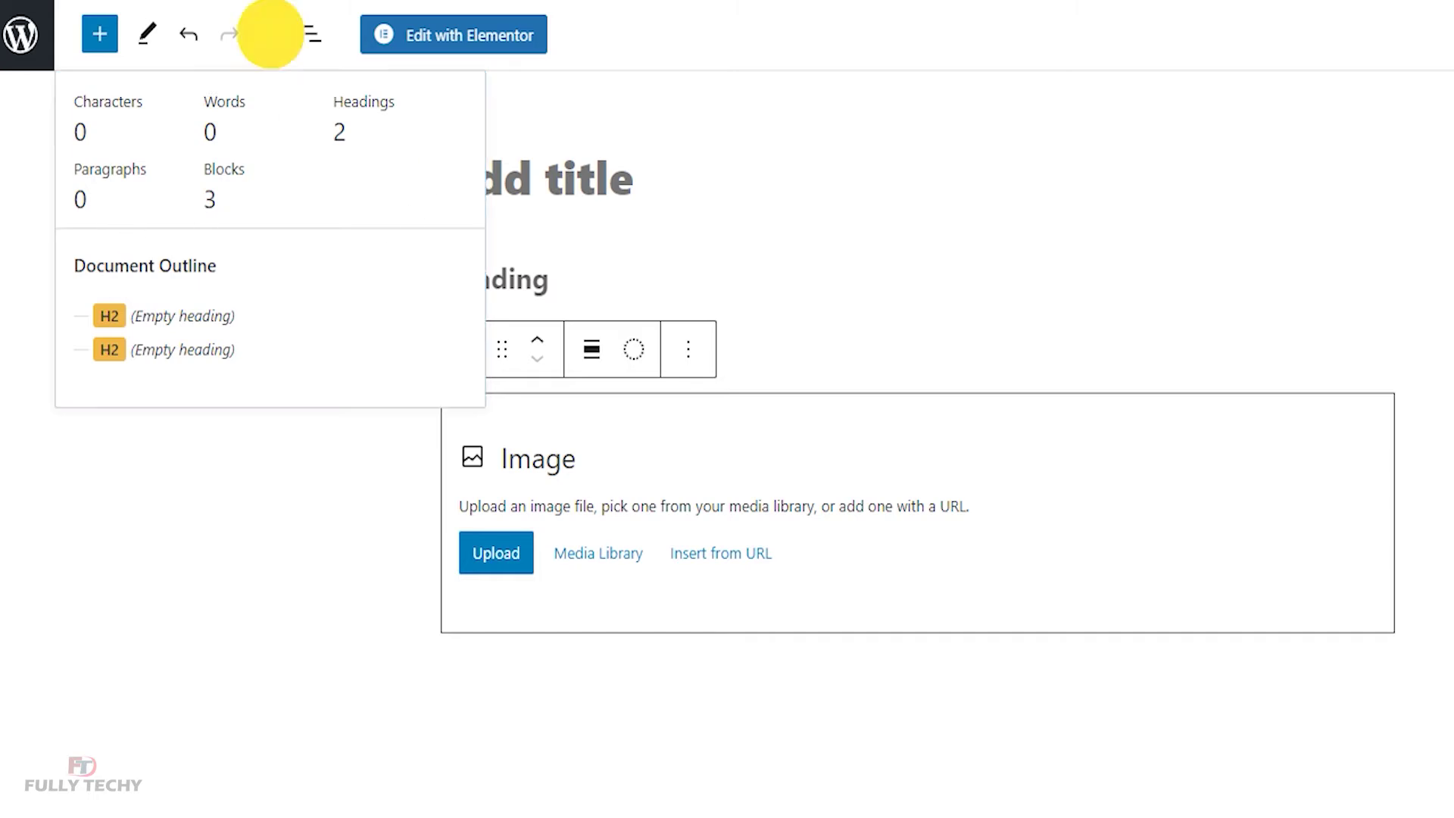
click(313, 51)
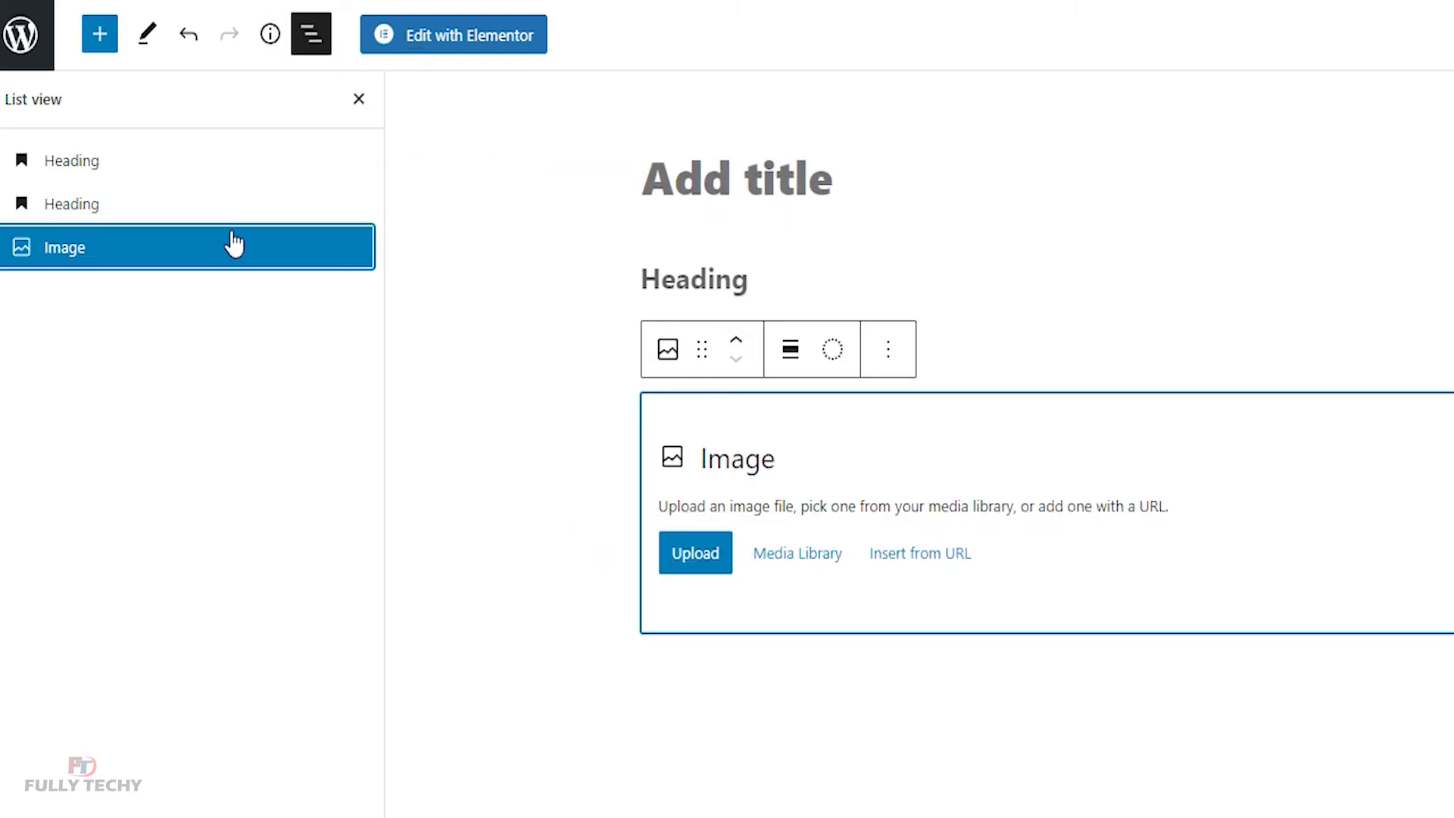
click(359, 99)
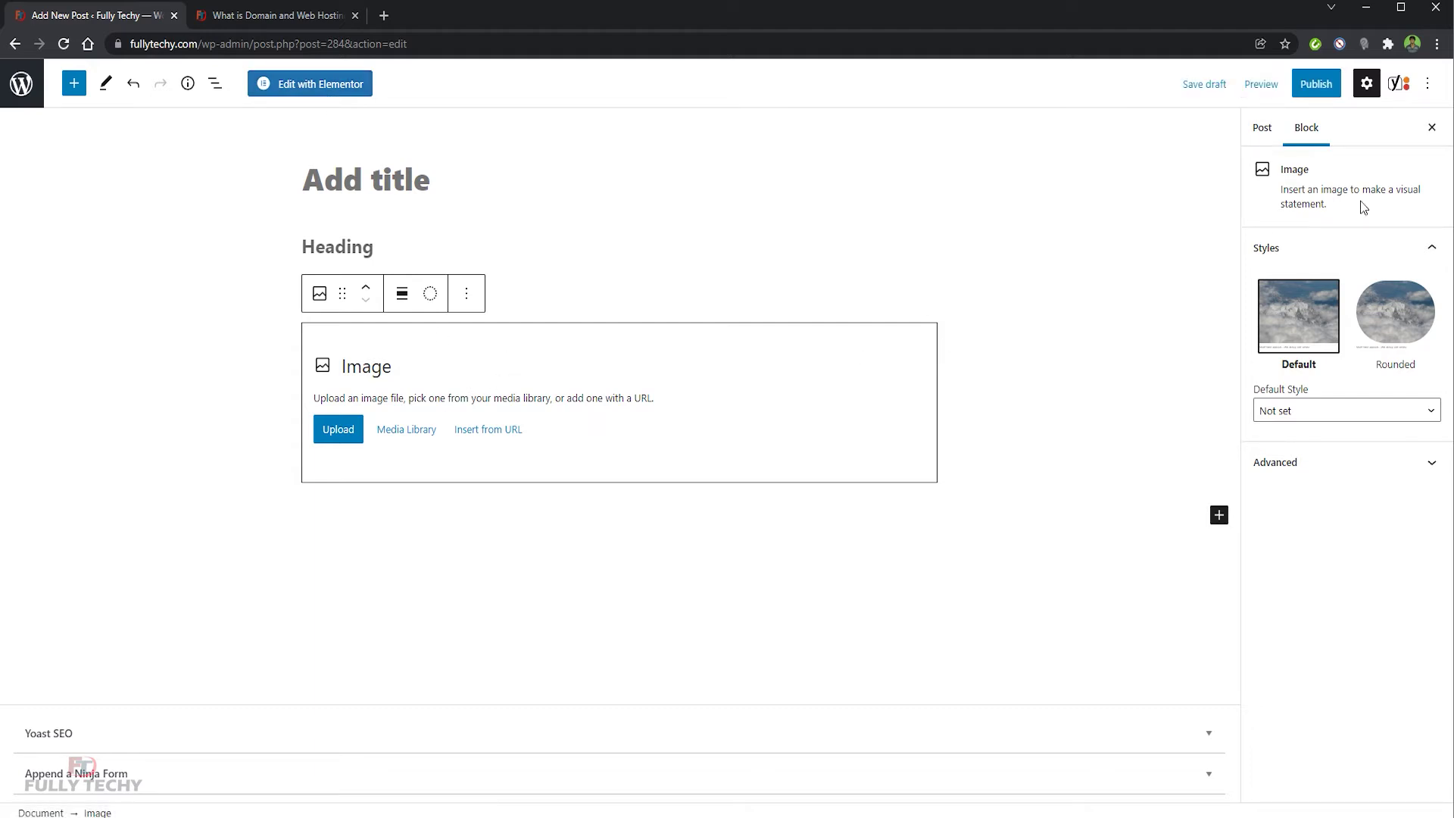
click(1265, 129)
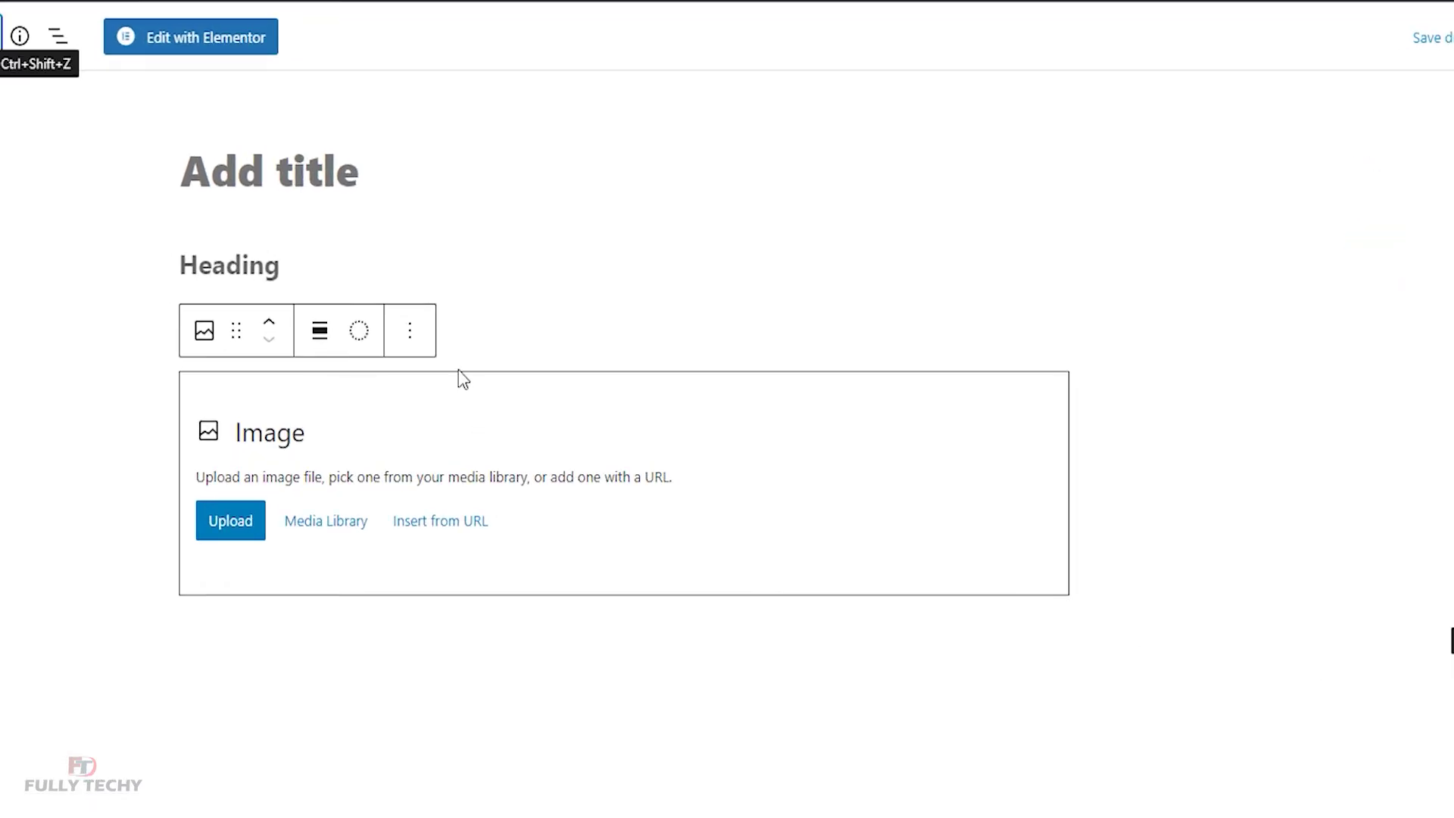
Step: Remove the Image block and the Heading blocks from the post body
click(412, 333)
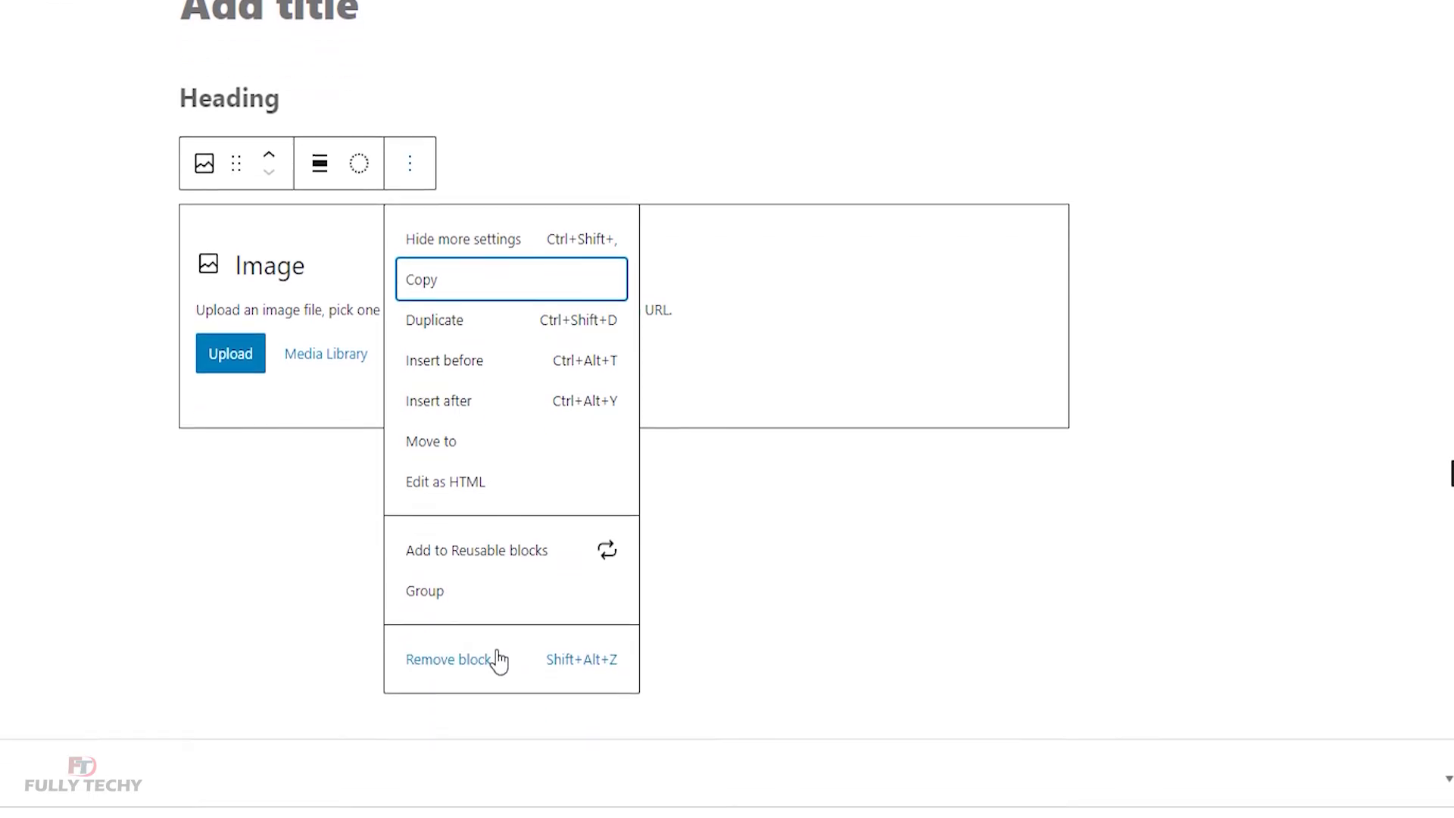
click(506, 626)
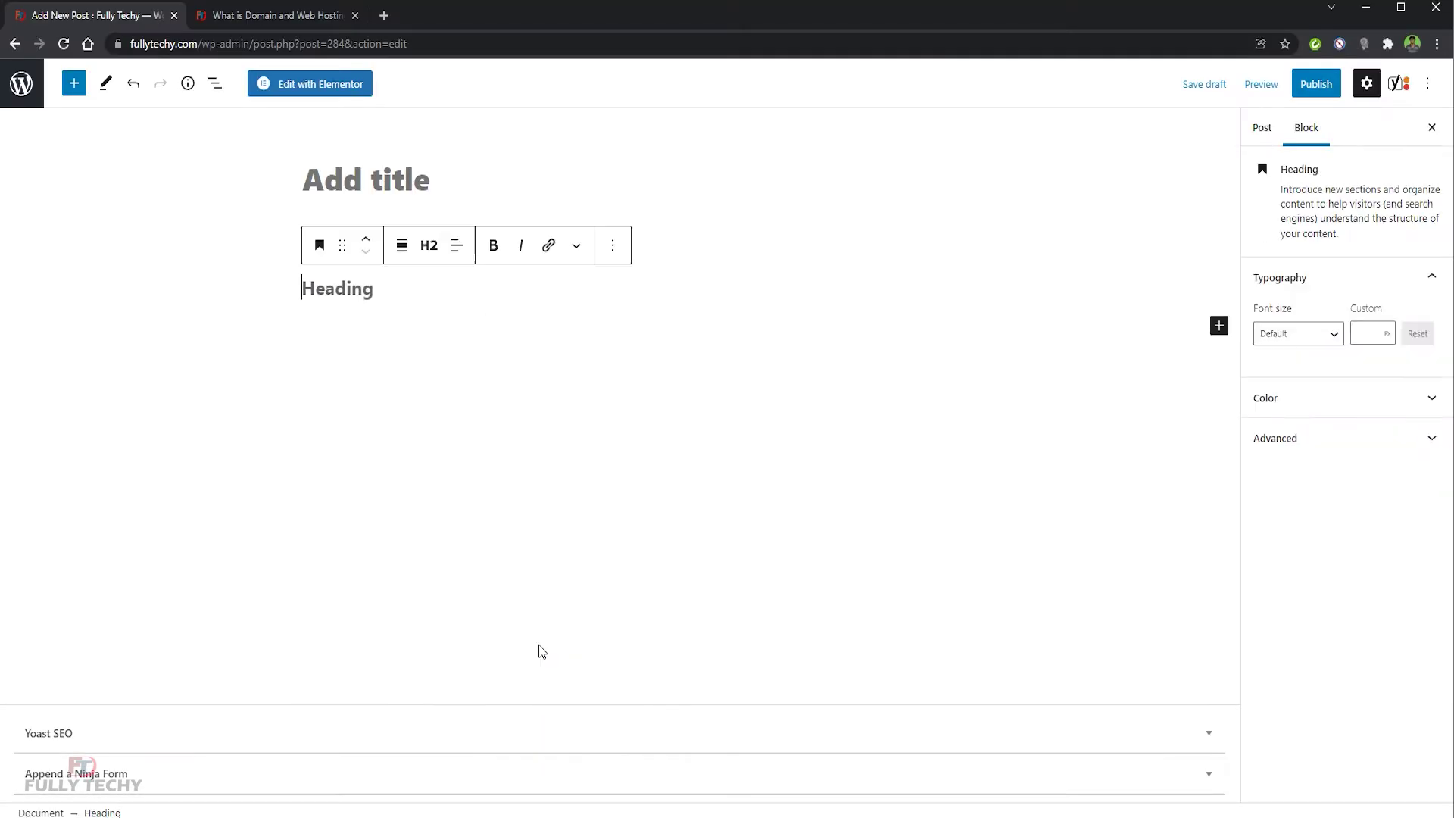
key(BackSpace)
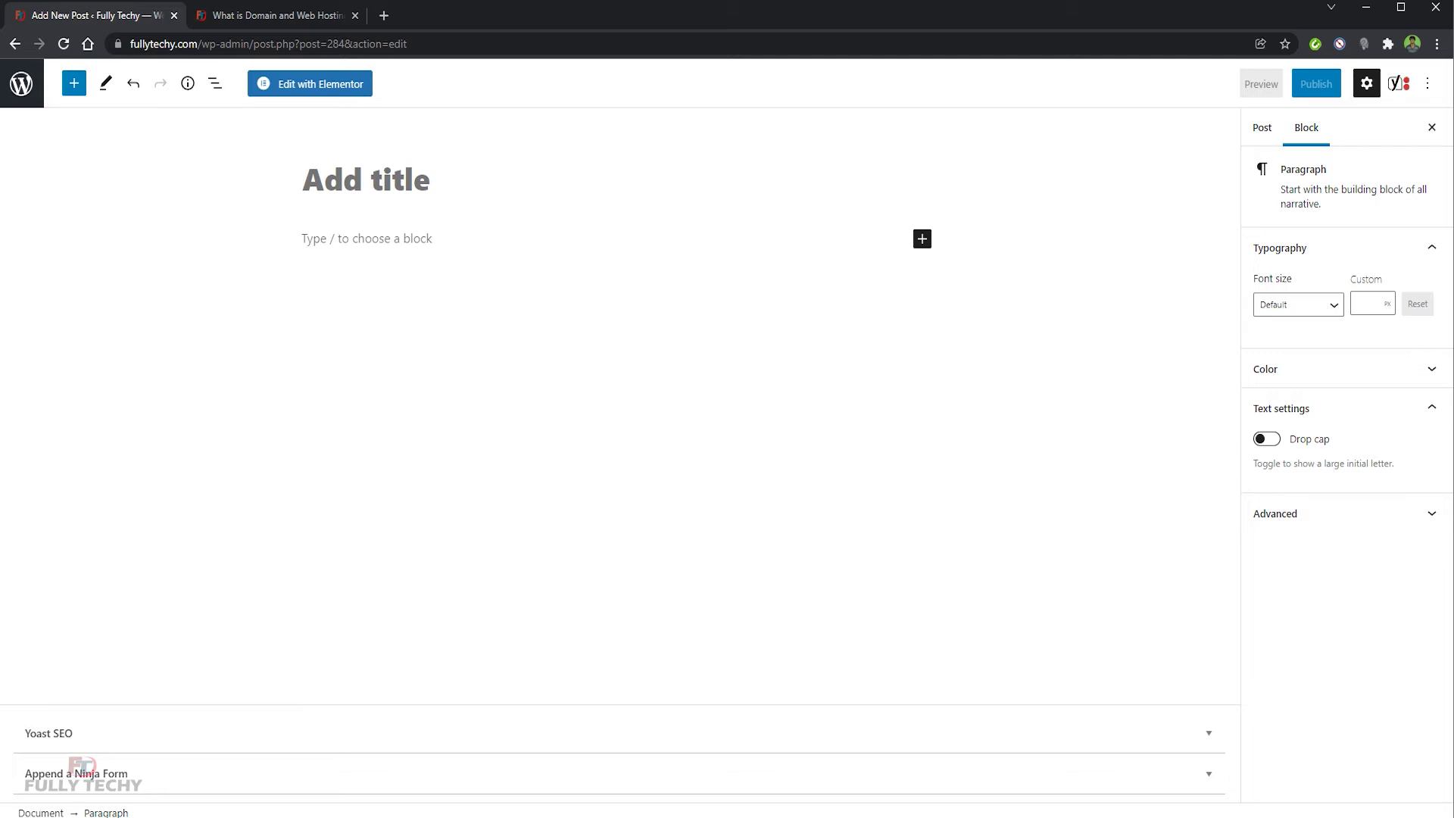
Step: Enter "Best Hosting Providers in 2022" as the post title
click(380, 179)
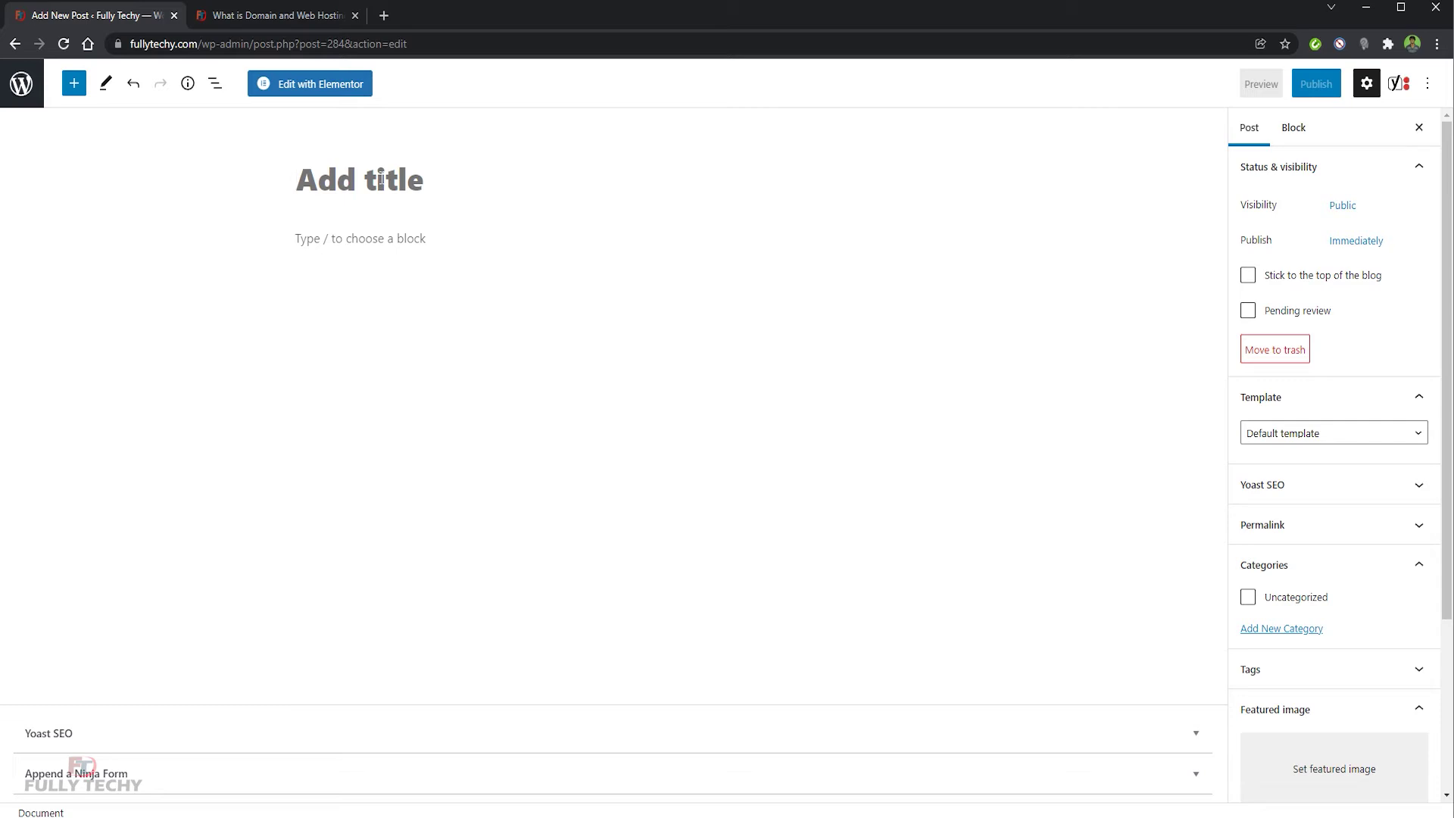
text(Be)
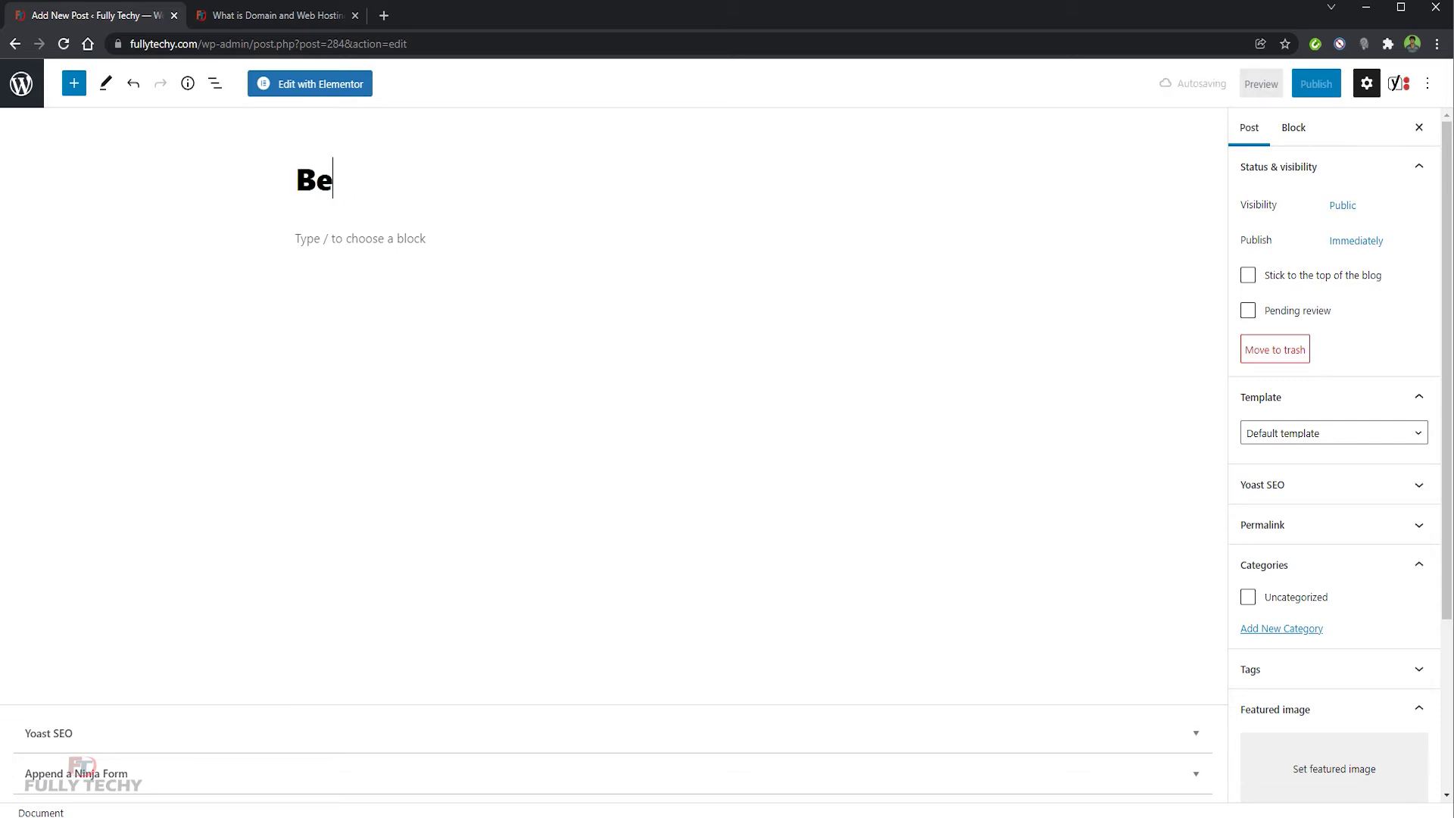
text(st Hosting Providers in 2022)
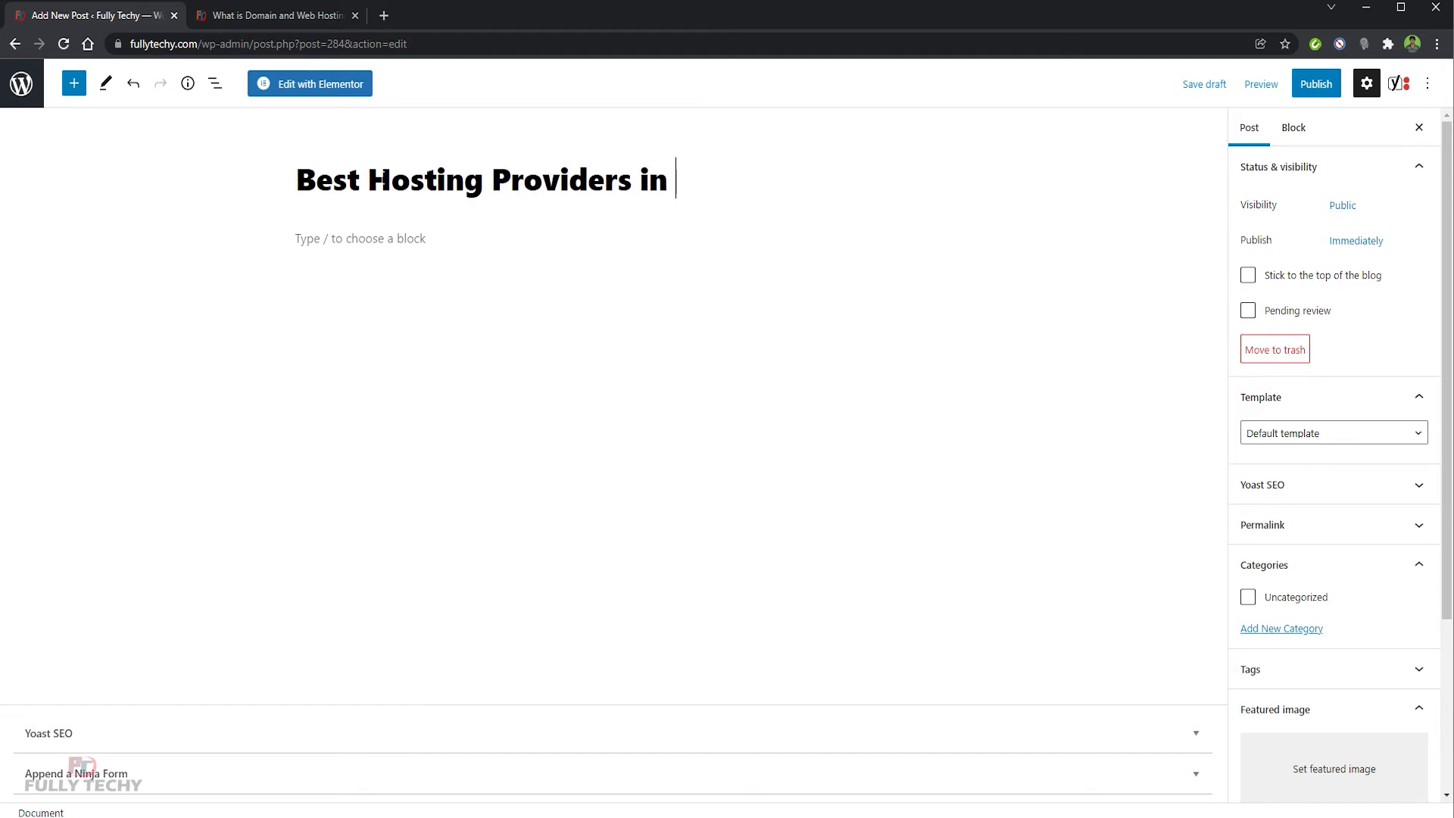
Step: Insert an Image block directly below the post title
click(424, 241)
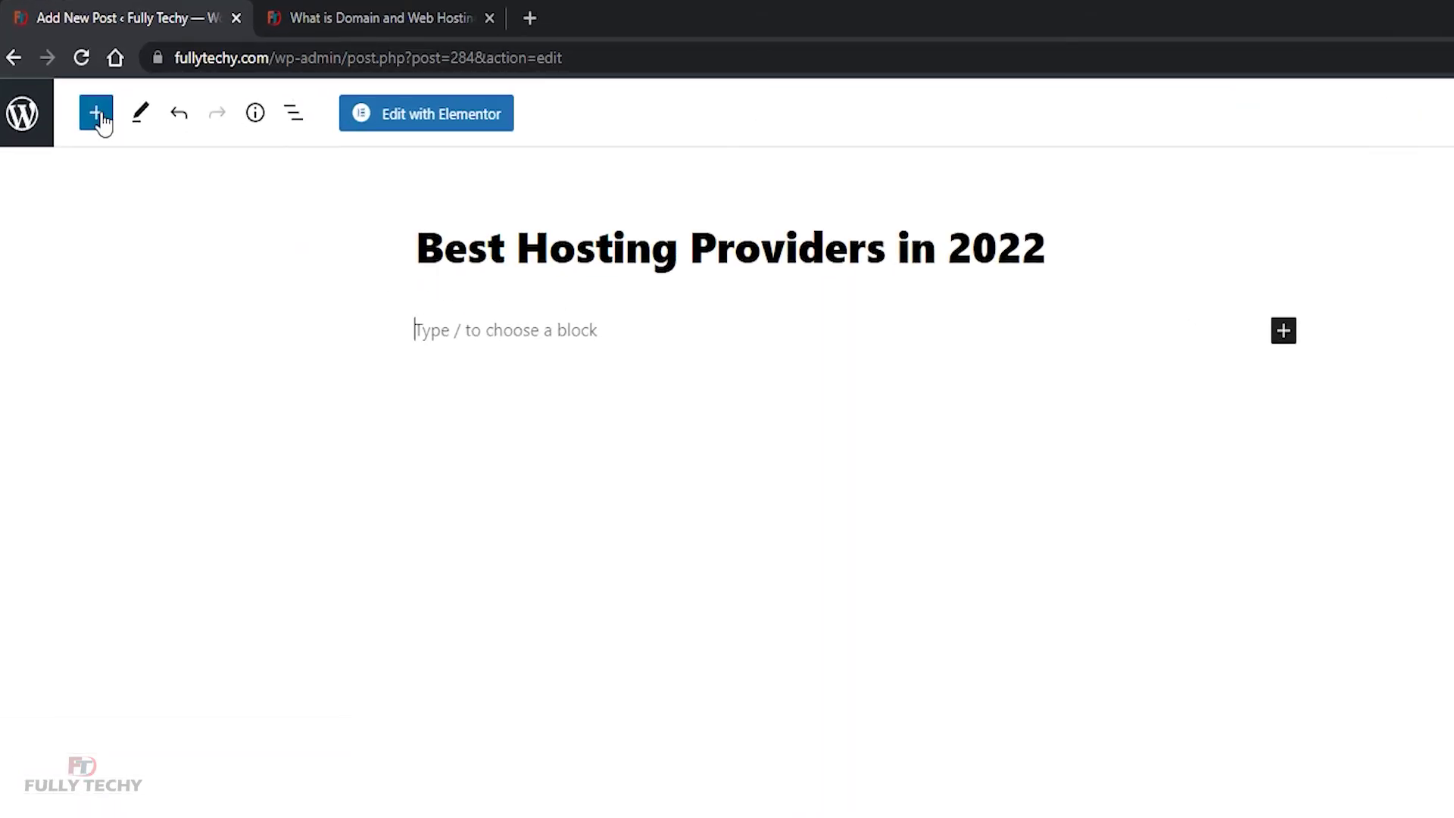
click(74, 83)
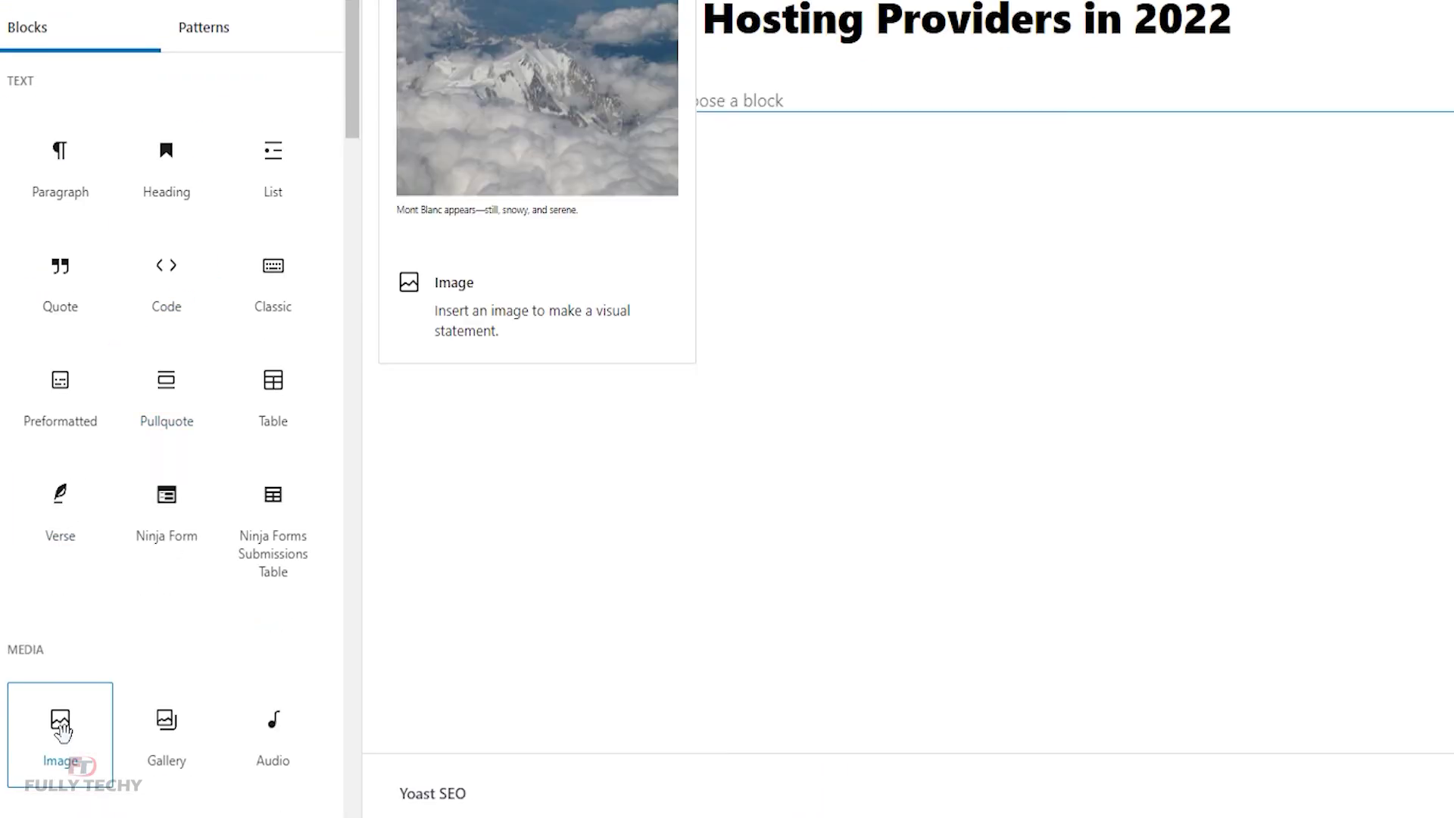
click(1057, 244)
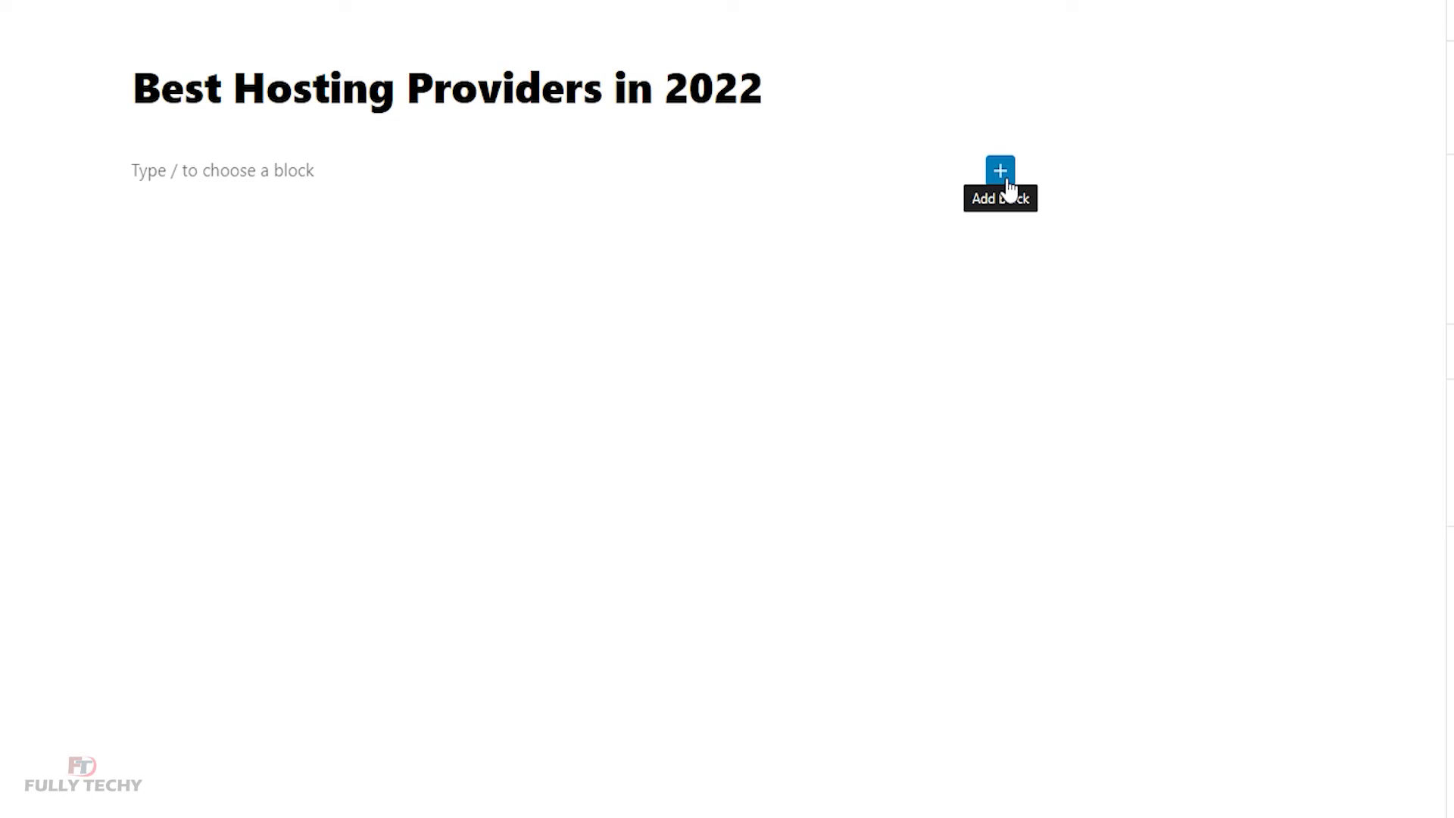
click(1006, 180)
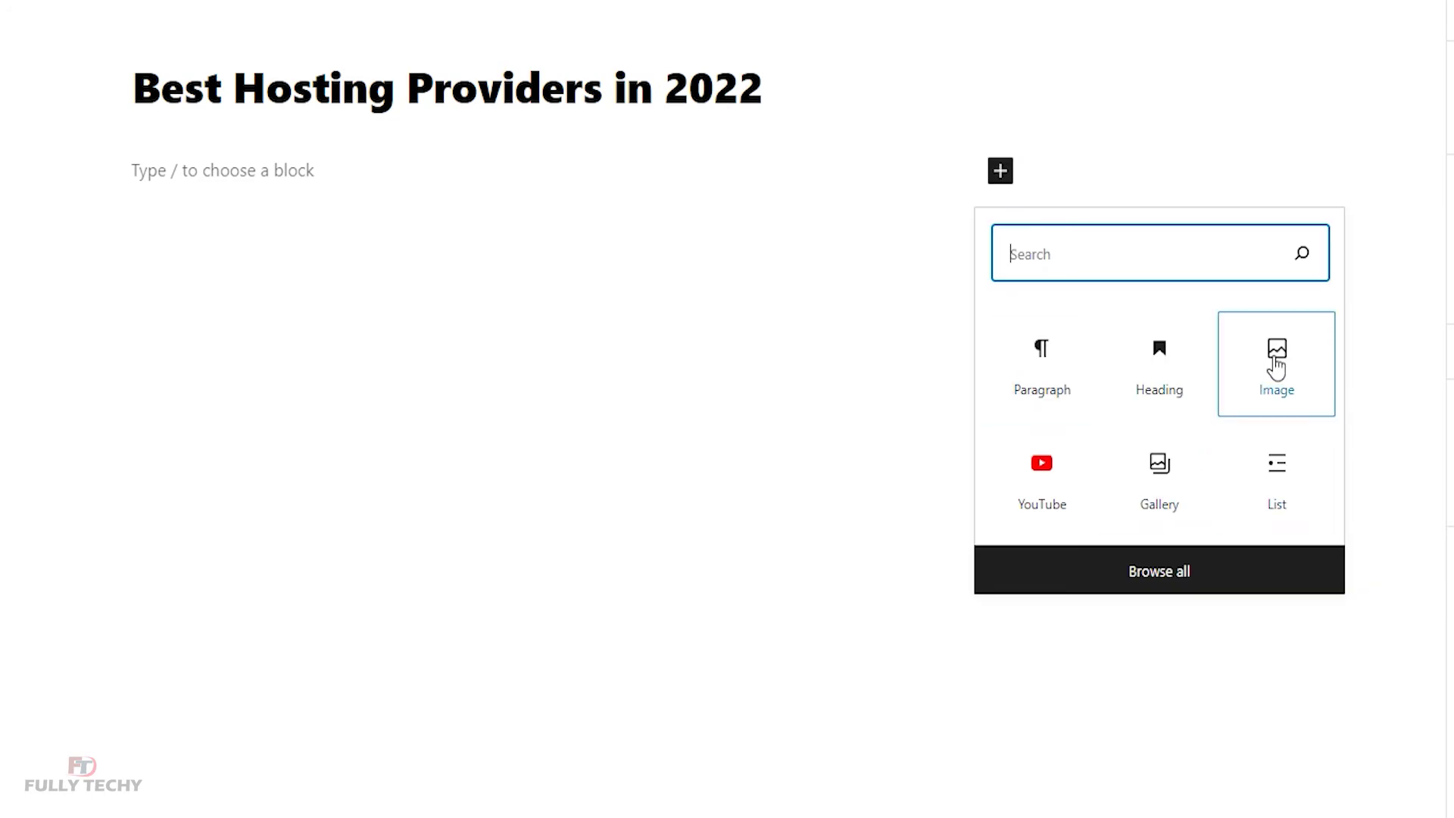
click(1263, 371)
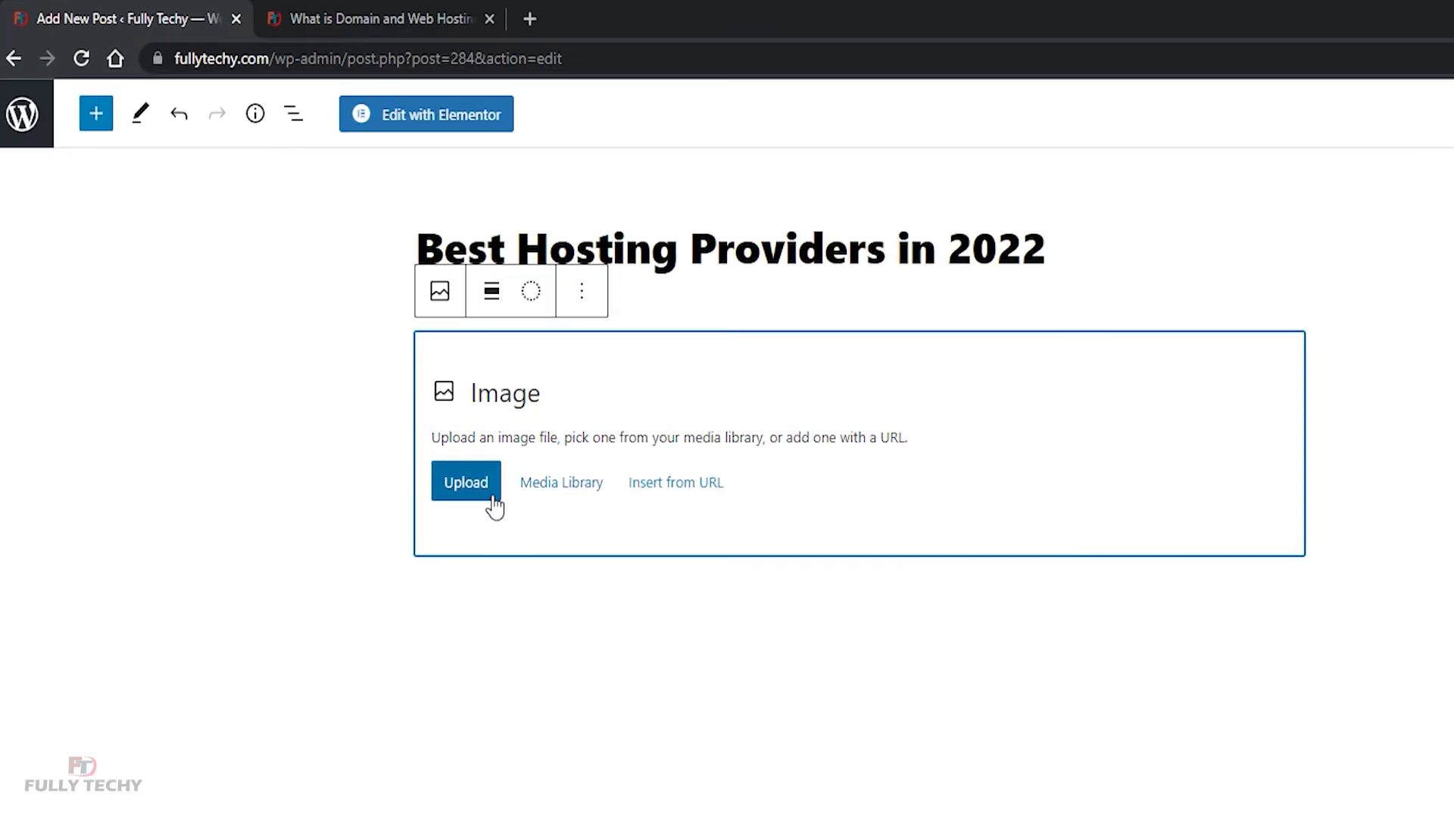
Step: Upload image file 1 from the "blog post video" folder into the Image block
click(494, 506)
click(244, 200)
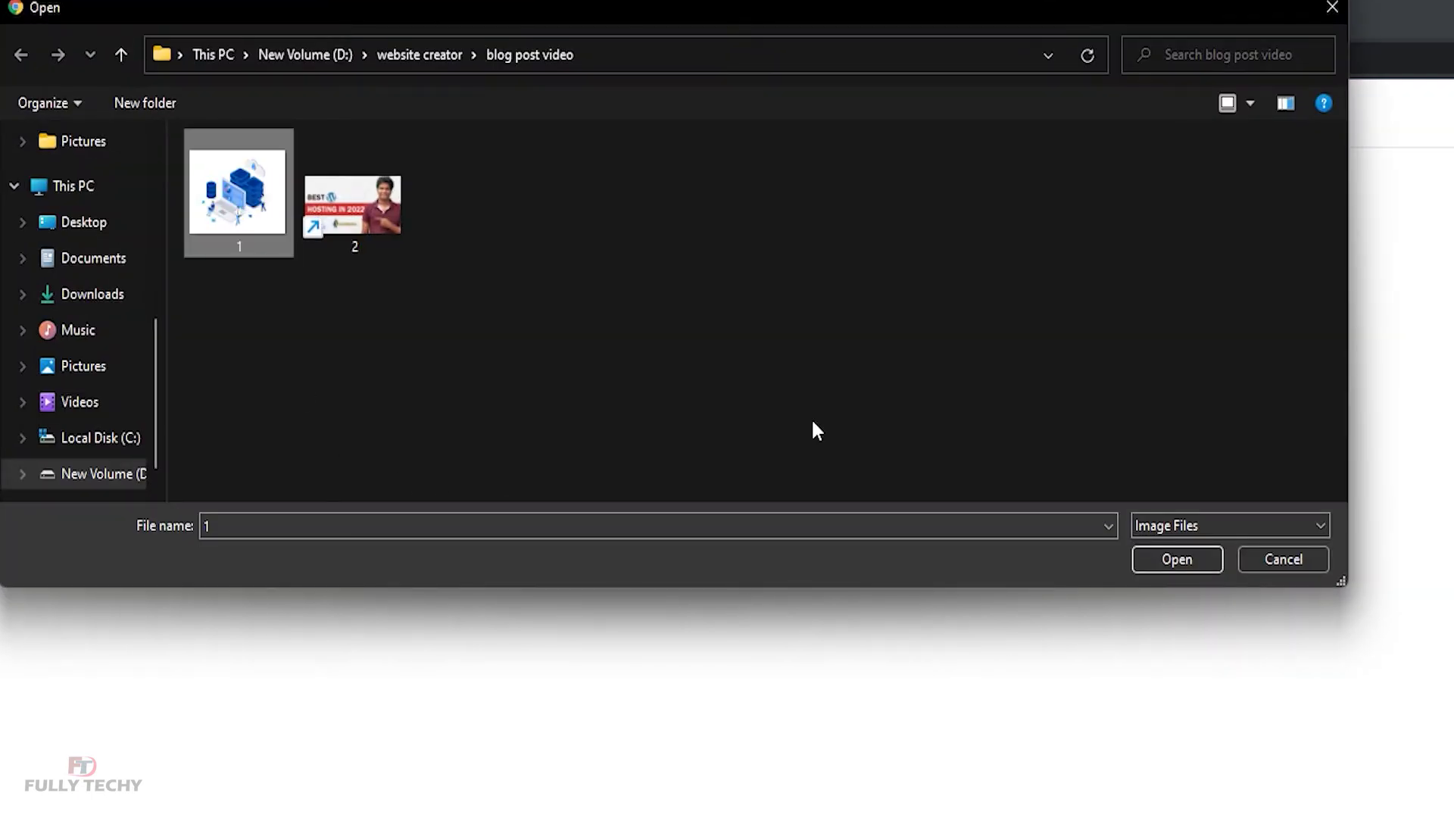
click(1142, 562)
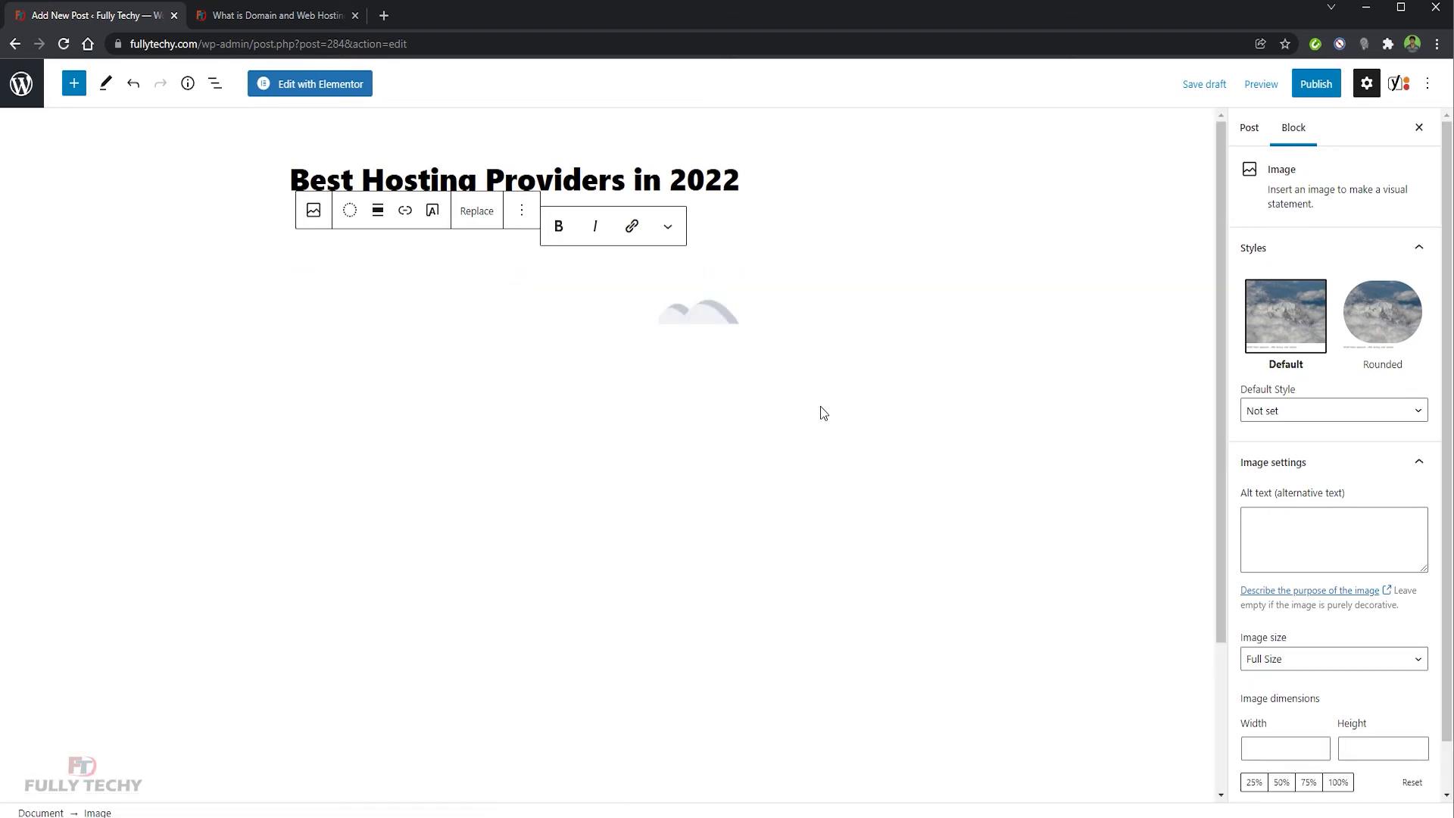
Step: Delete the caption text beneath the uploaded hosting illustration
scroll(580, 430, down, 3)
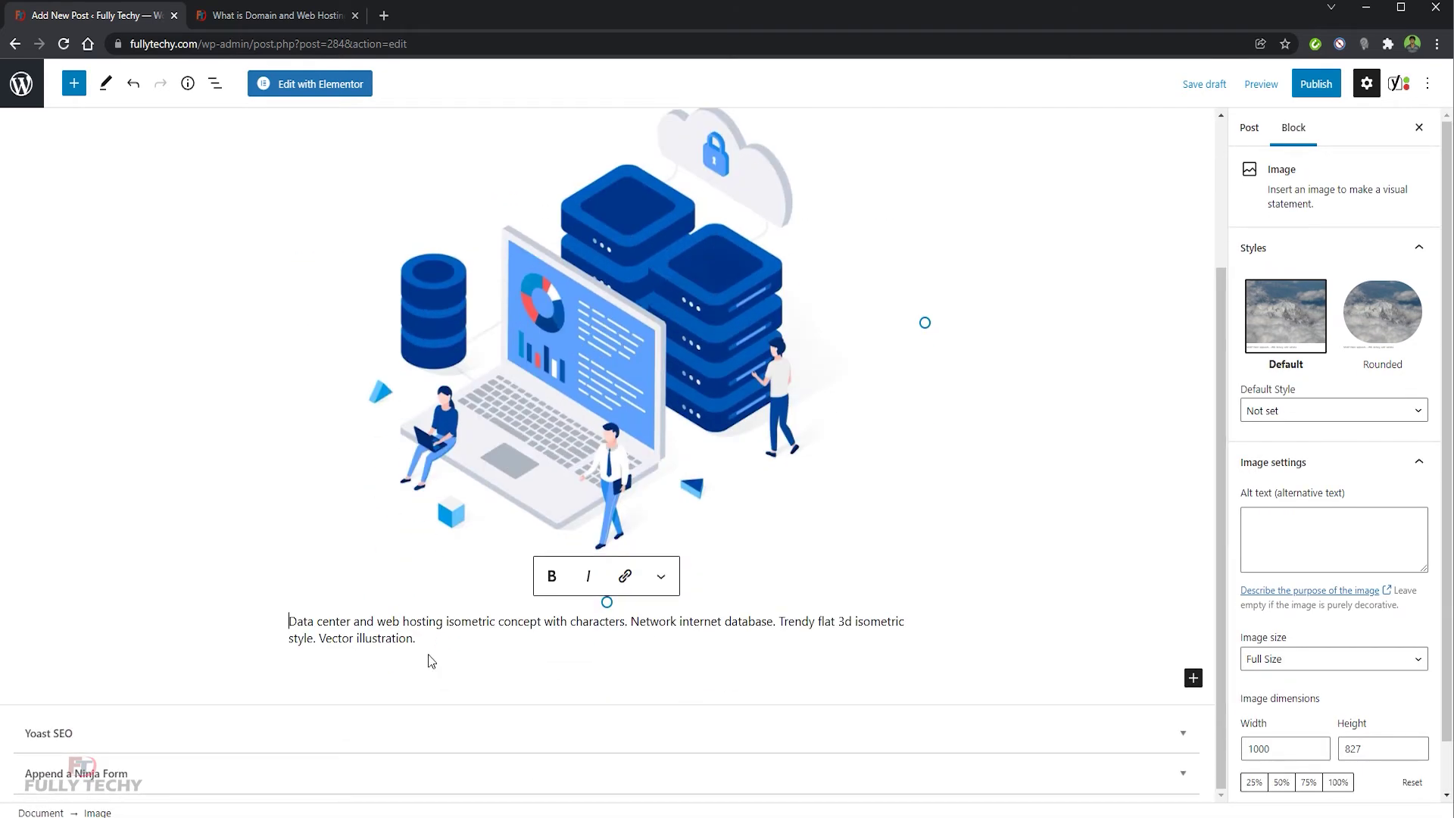
drag(414, 638, 267, 631)
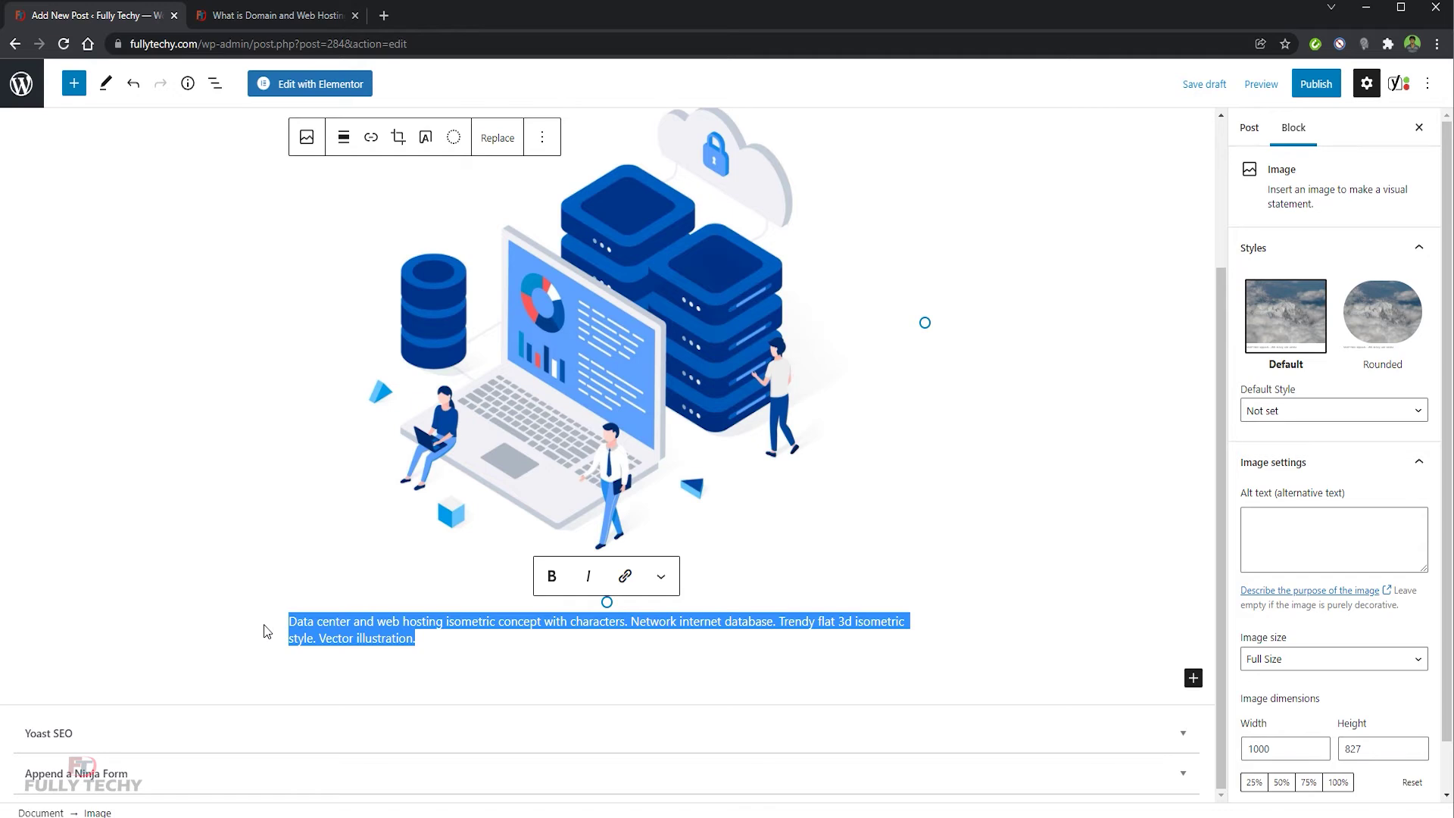
key(BackSpace)
click(415, 663)
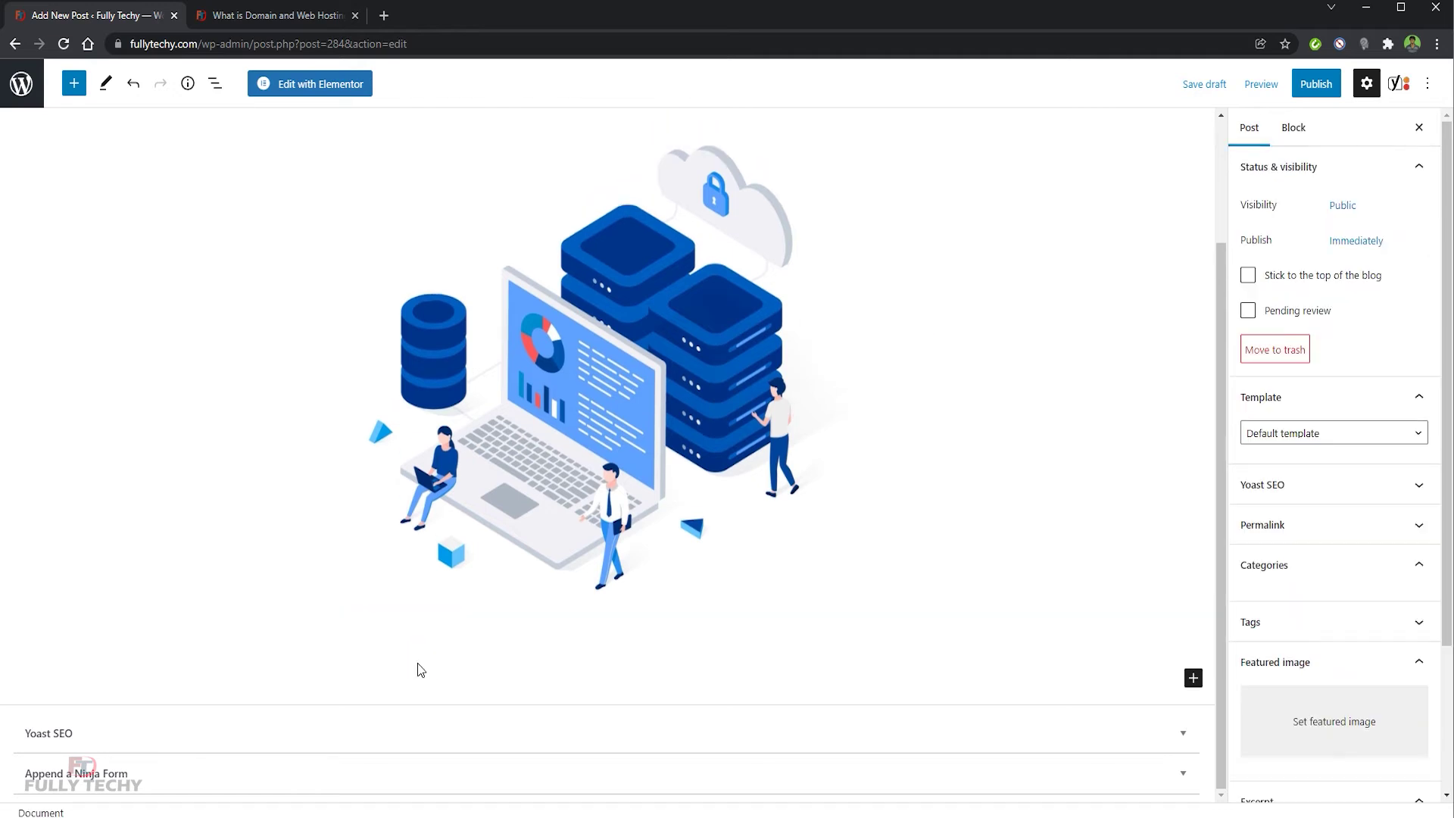
scroll(428, 381, up, 2)
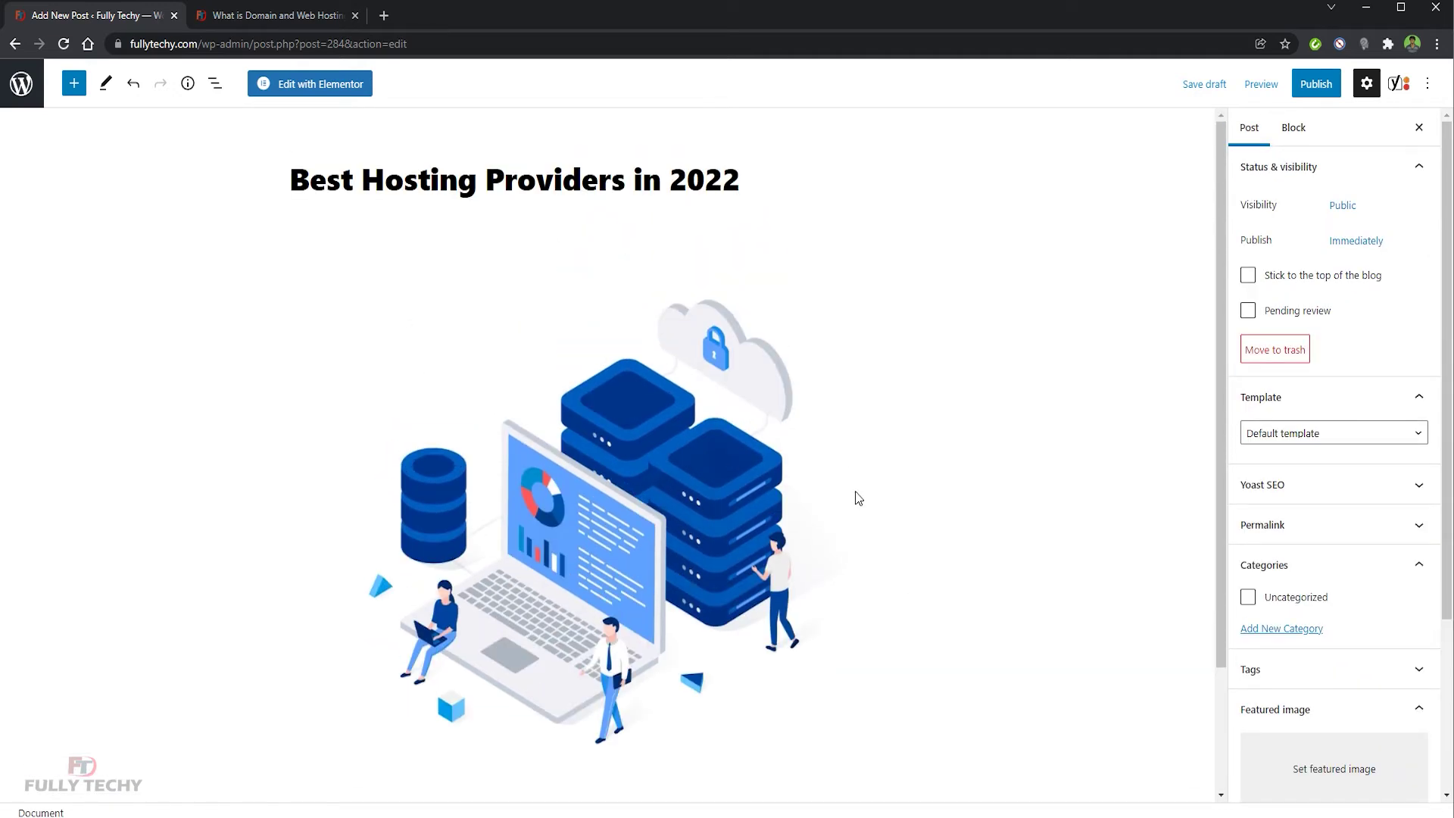
Step: Insert a Paragraph block below the image and fill it with the first five paragraphs copied from the Word document "hostgator vs hostinger"
scroll(858, 498, down, 2)
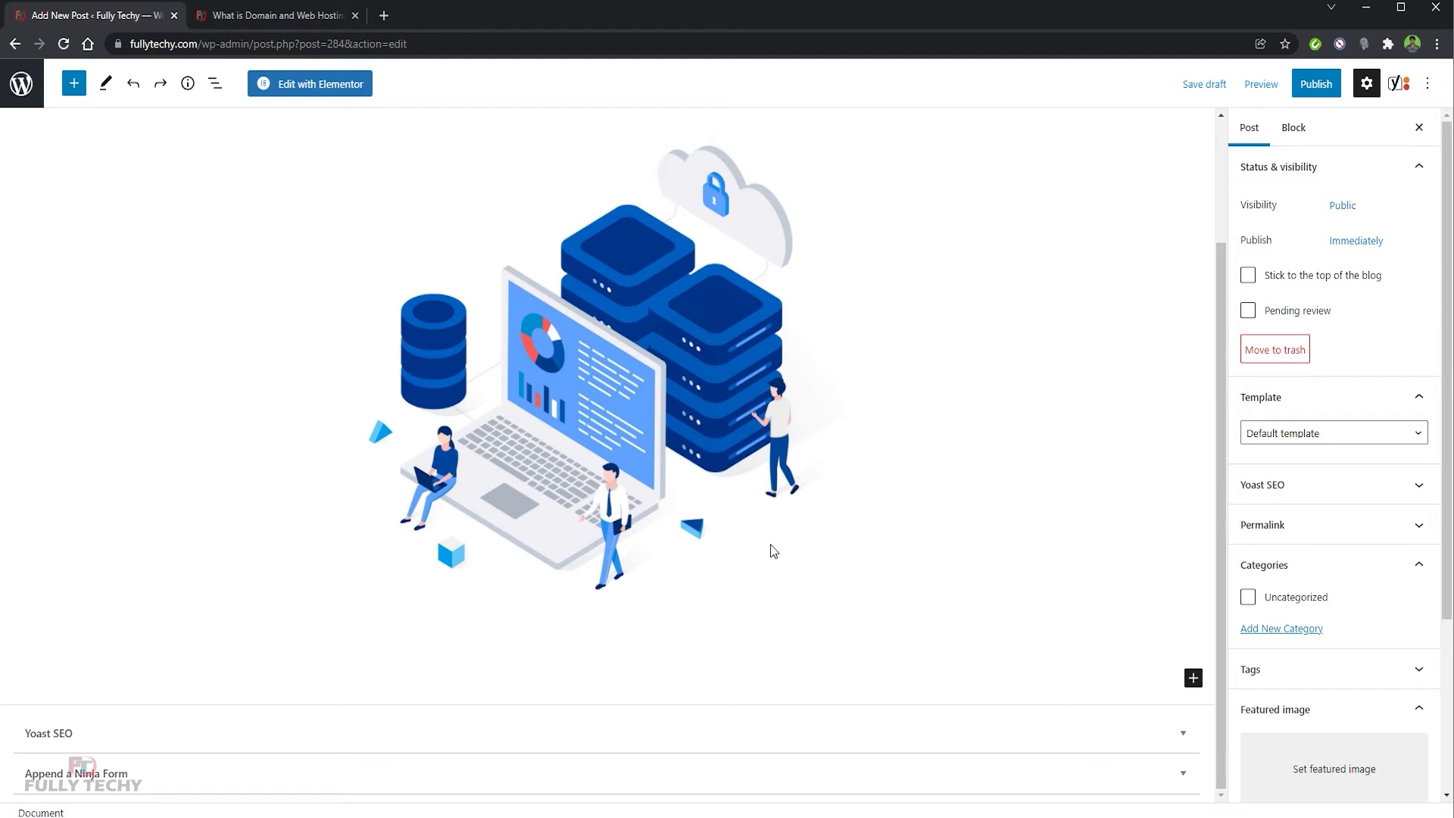
click(1194, 682)
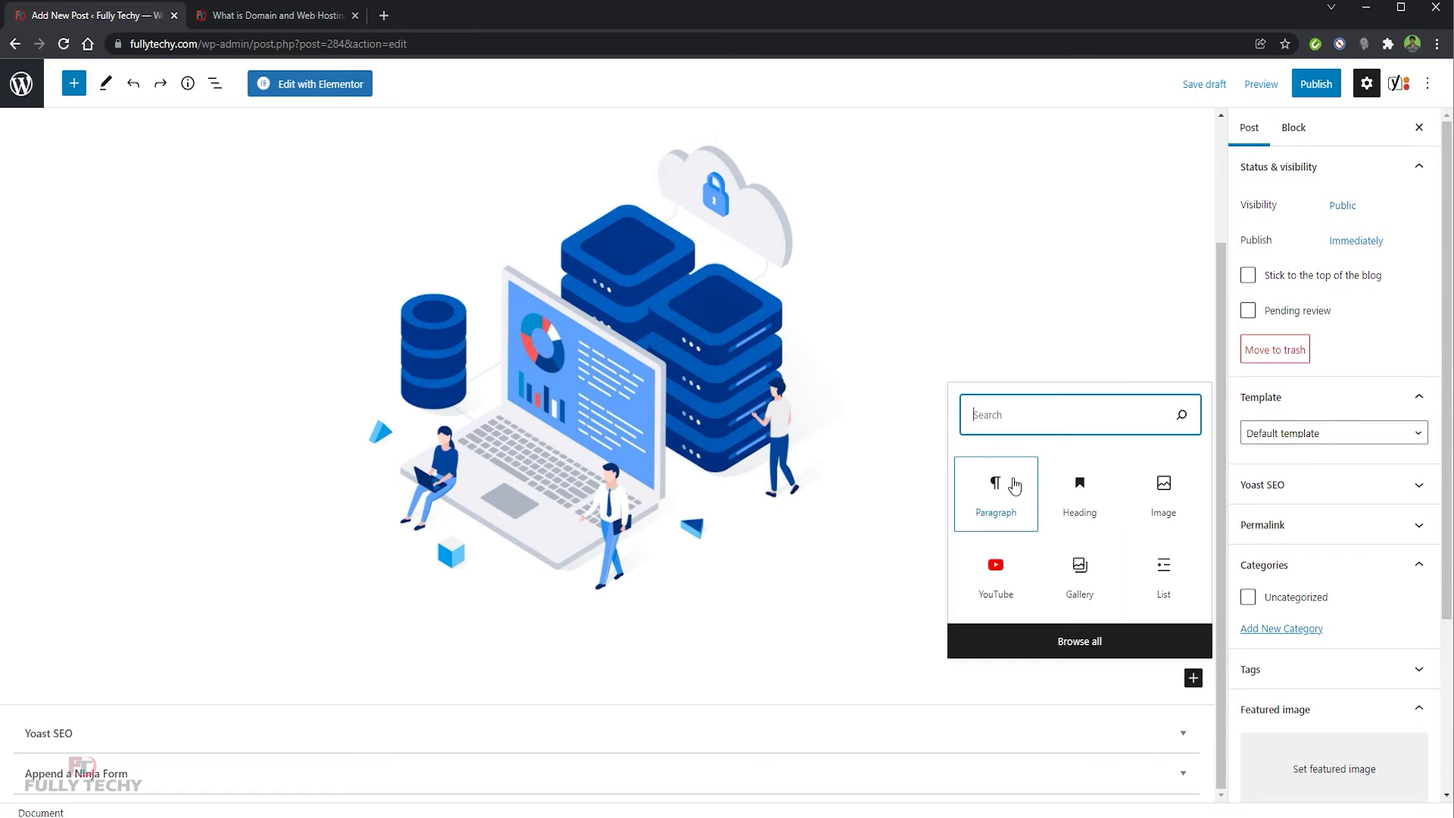
click(1012, 483)
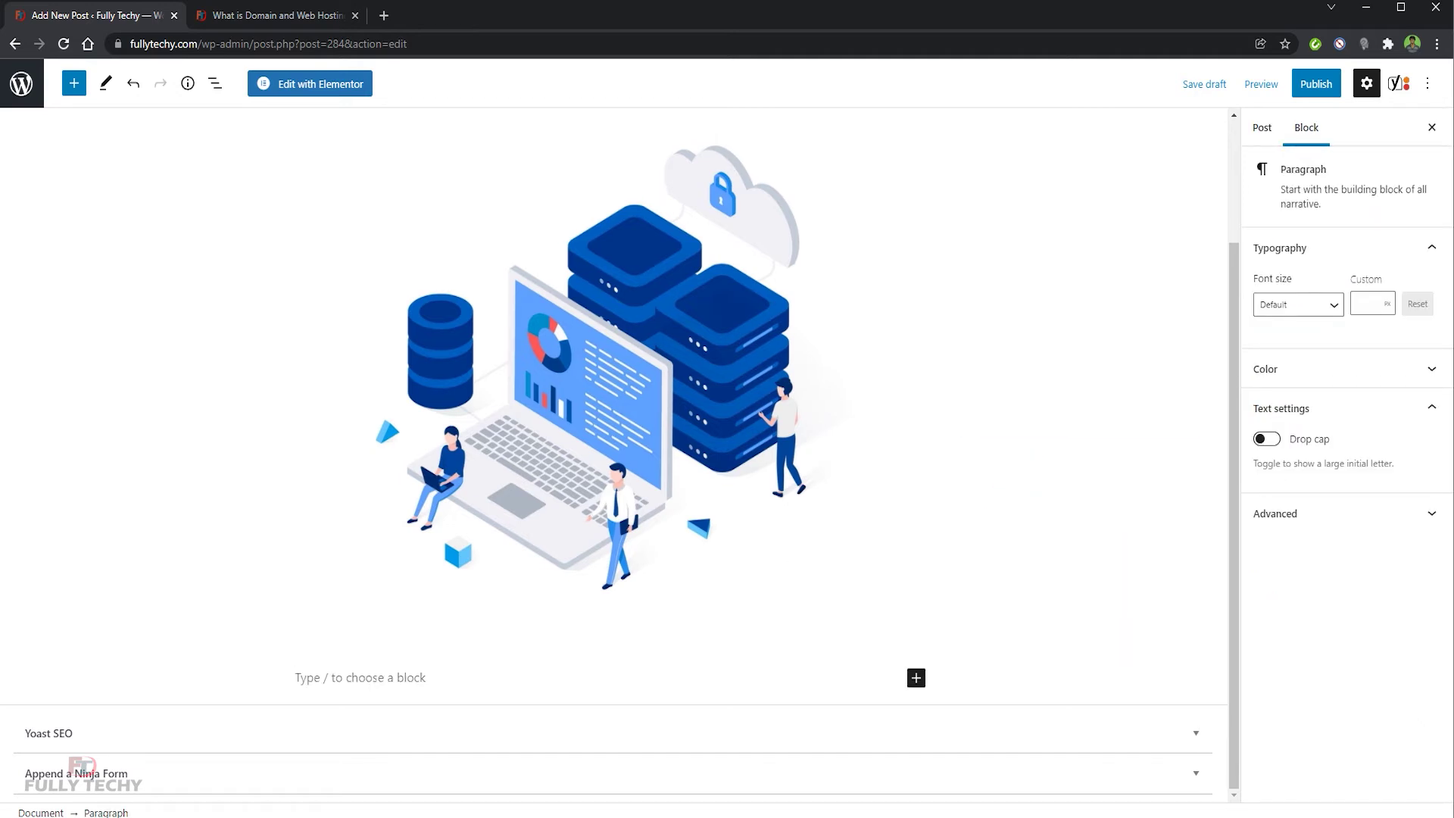
key(alt+Tab)
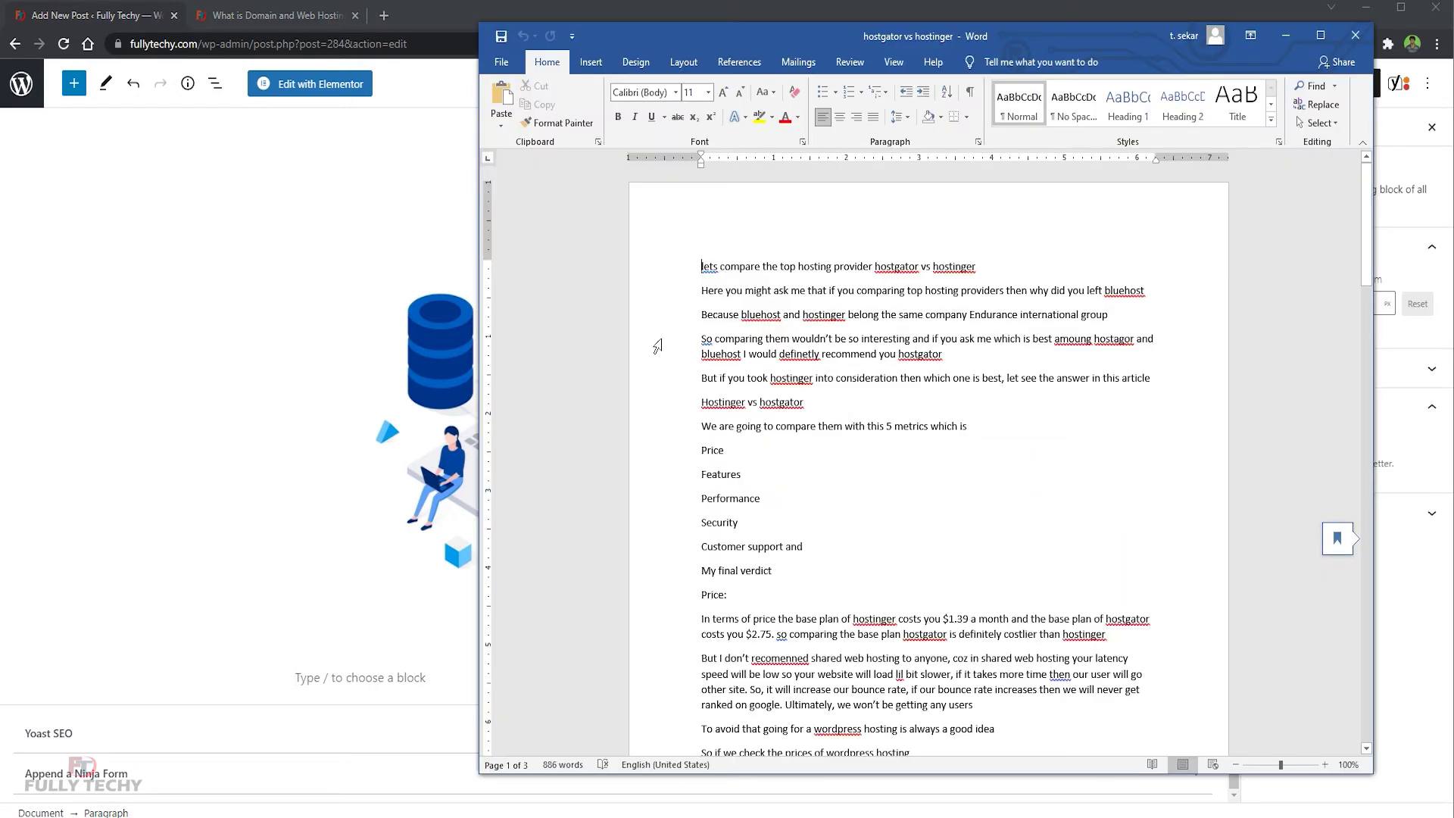
drag(701, 265, 1165, 390)
key(ctrl+c)
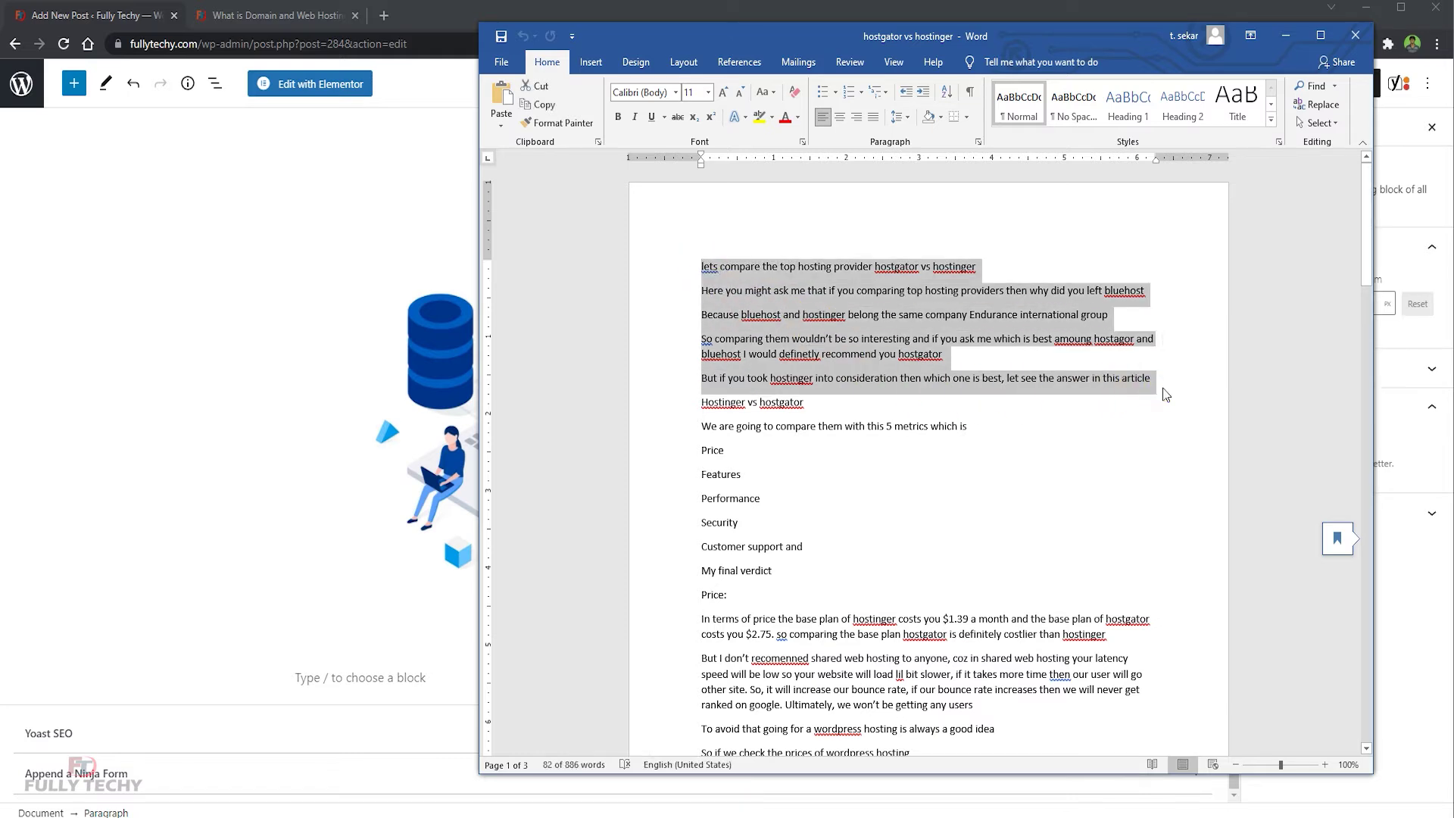
key(alt+Tab)
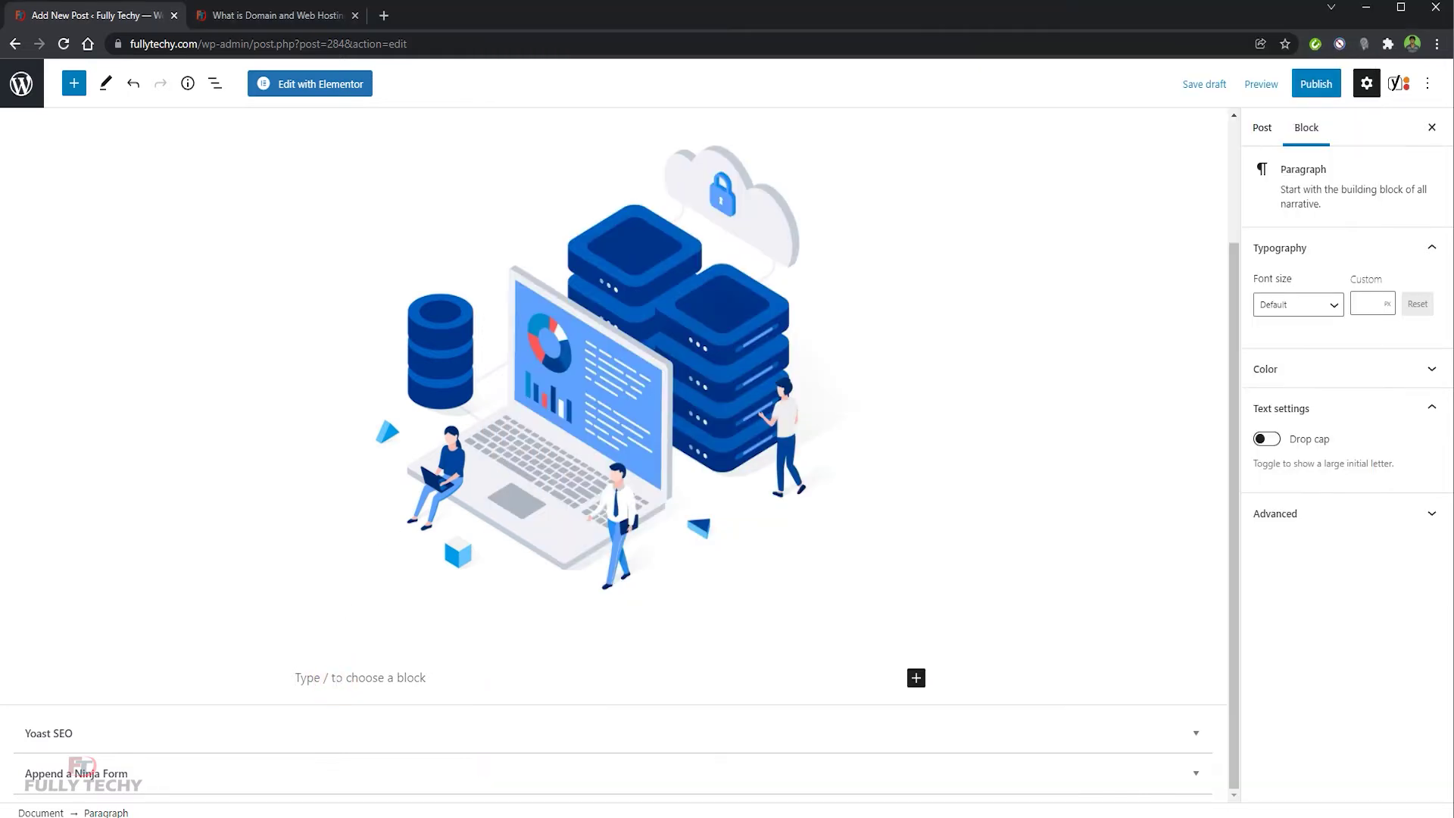
key(ctrl+v)
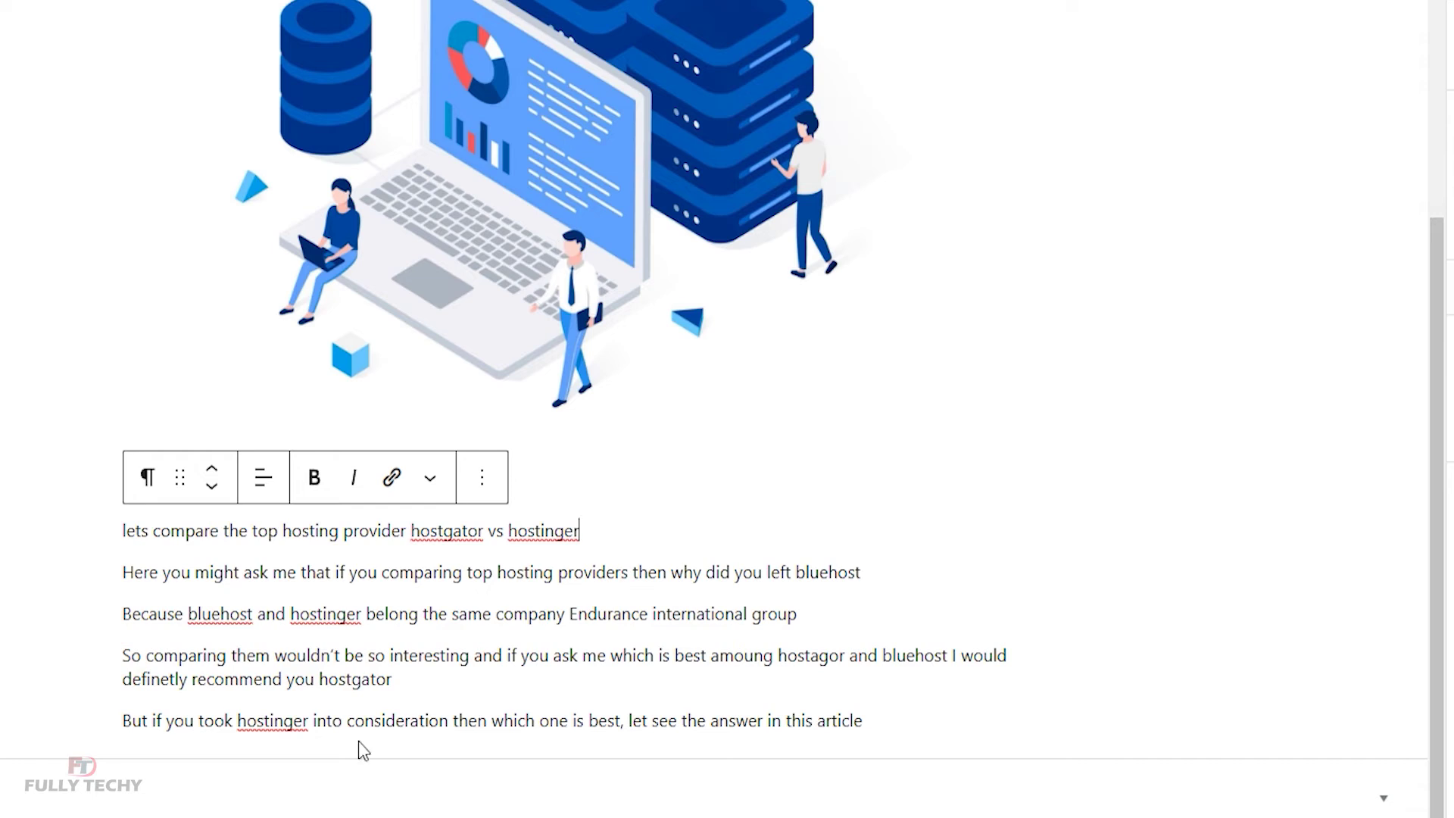
Step: Add an H2 Heading block reading "Hostinger vs Hostgator" after the last introductory paragraph
click(877, 721)
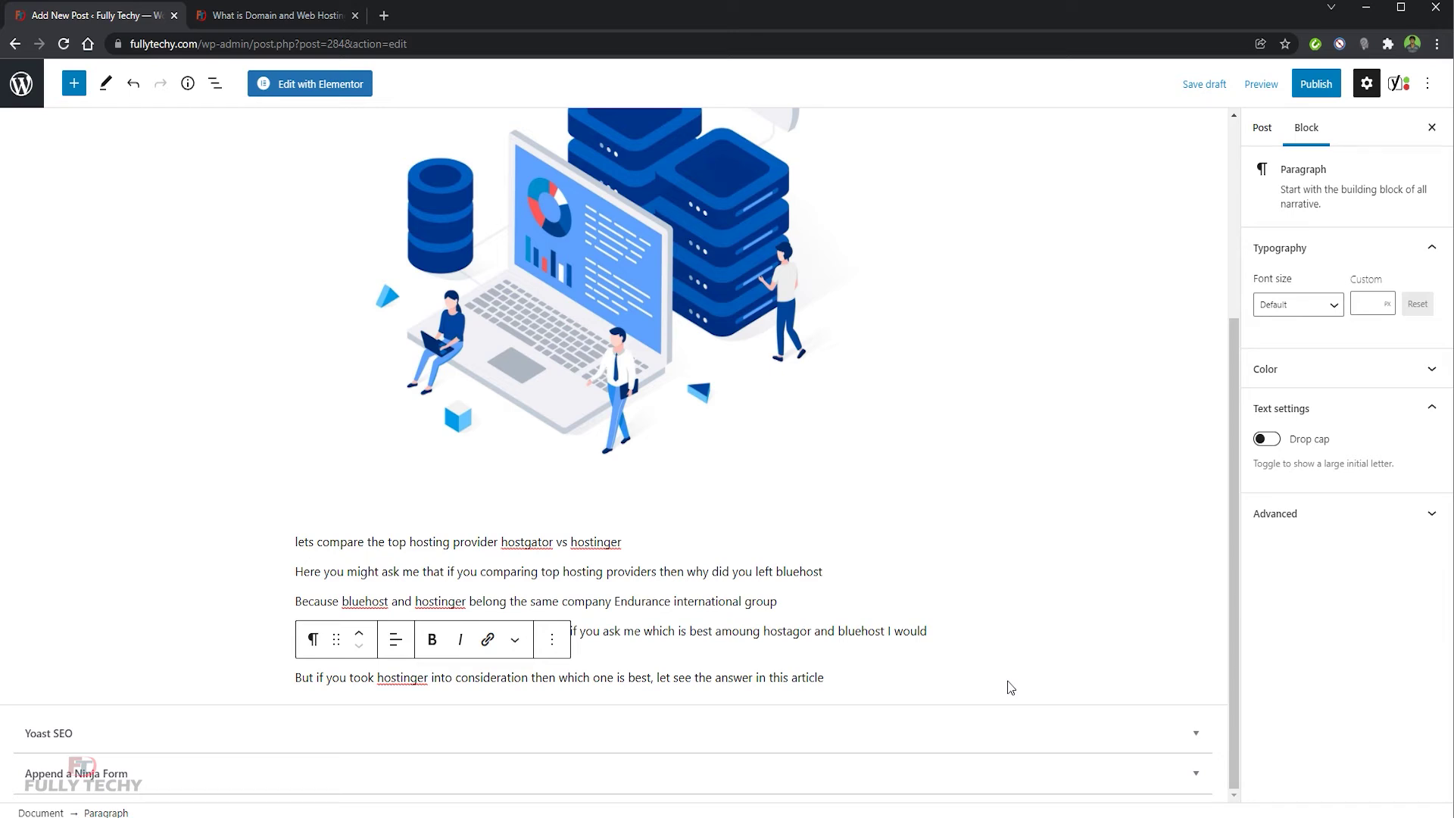
key(Return)
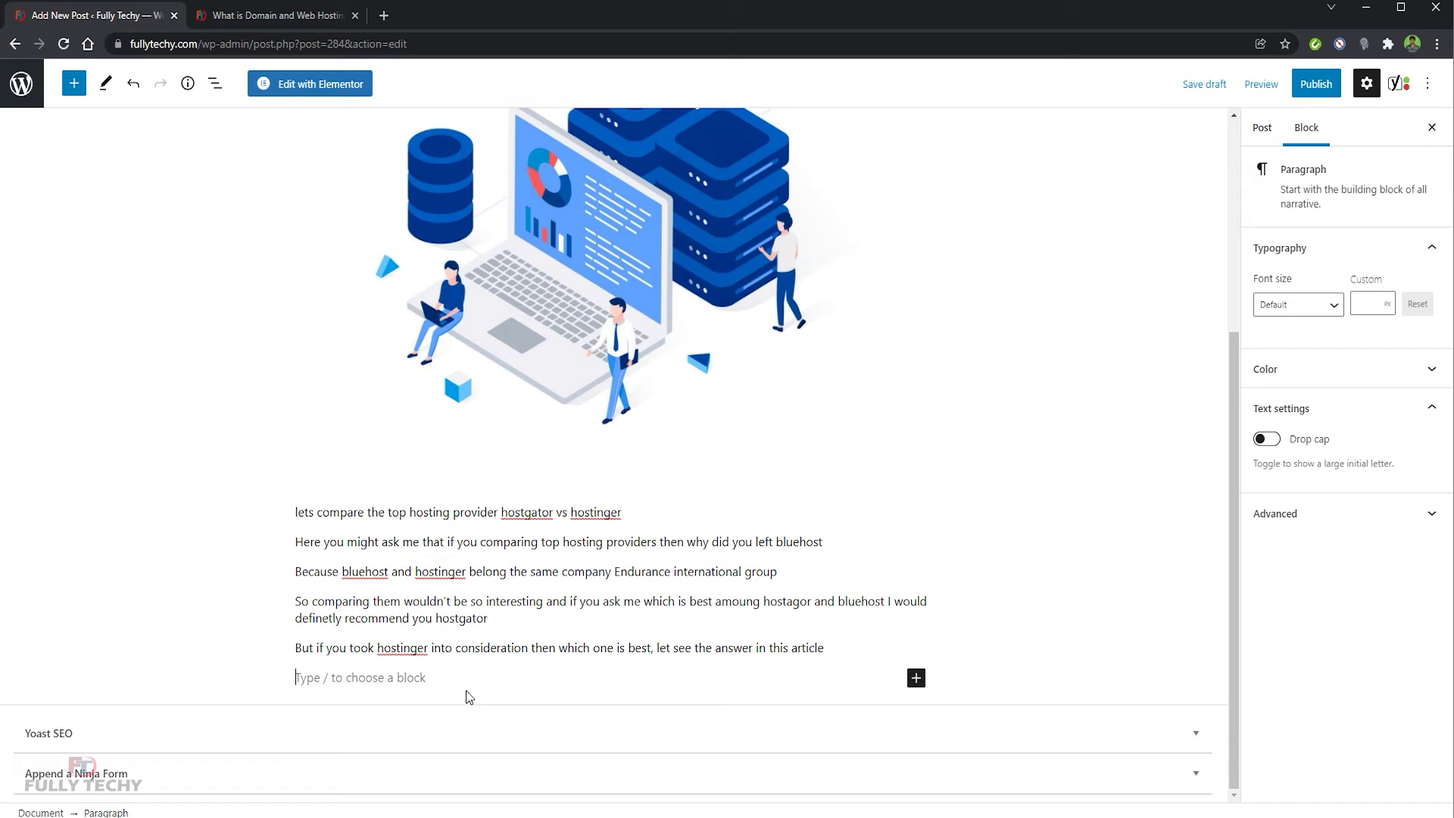
click(916, 679)
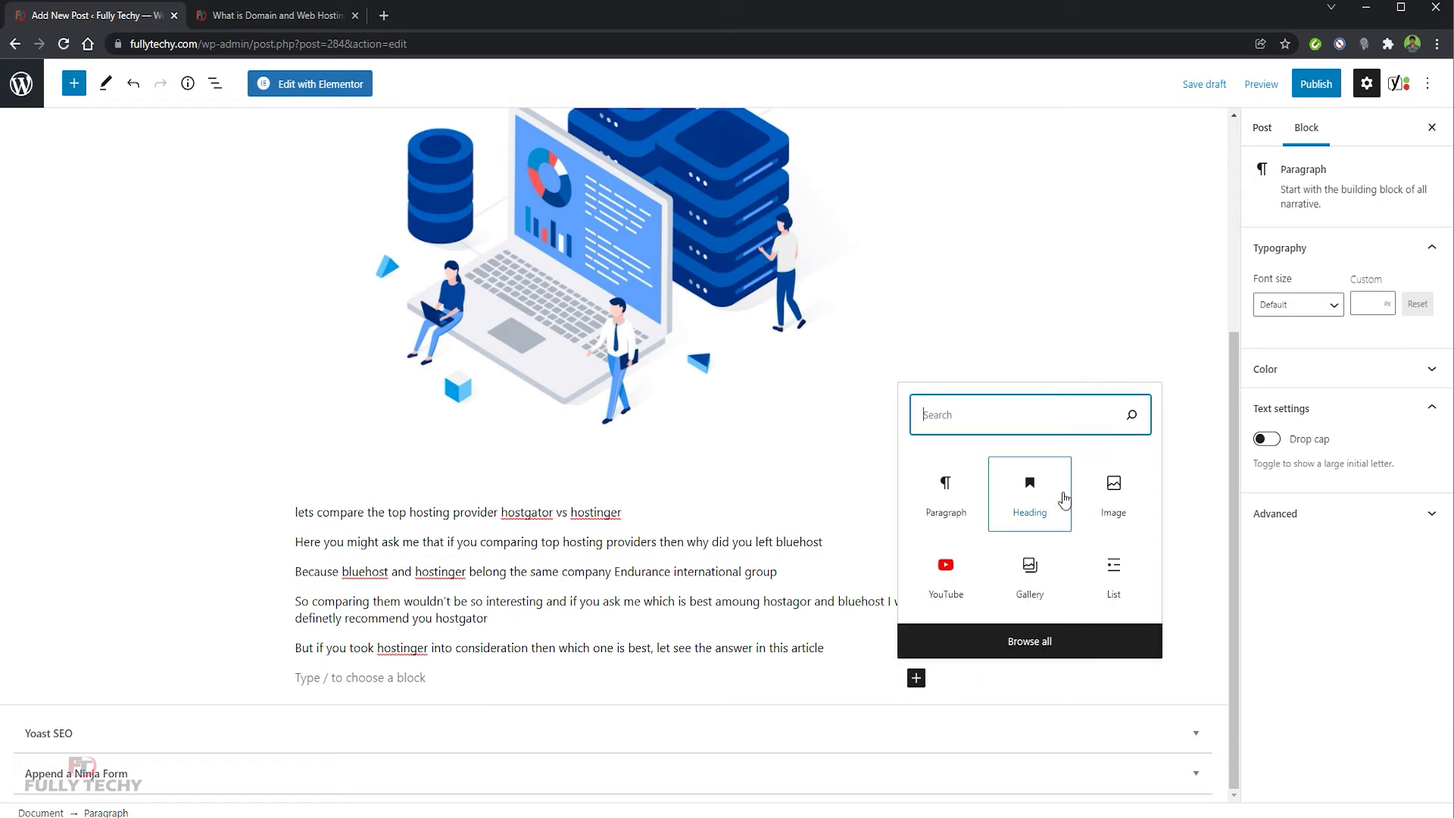
click(1065, 499)
scroll(401, 697, down, 1)
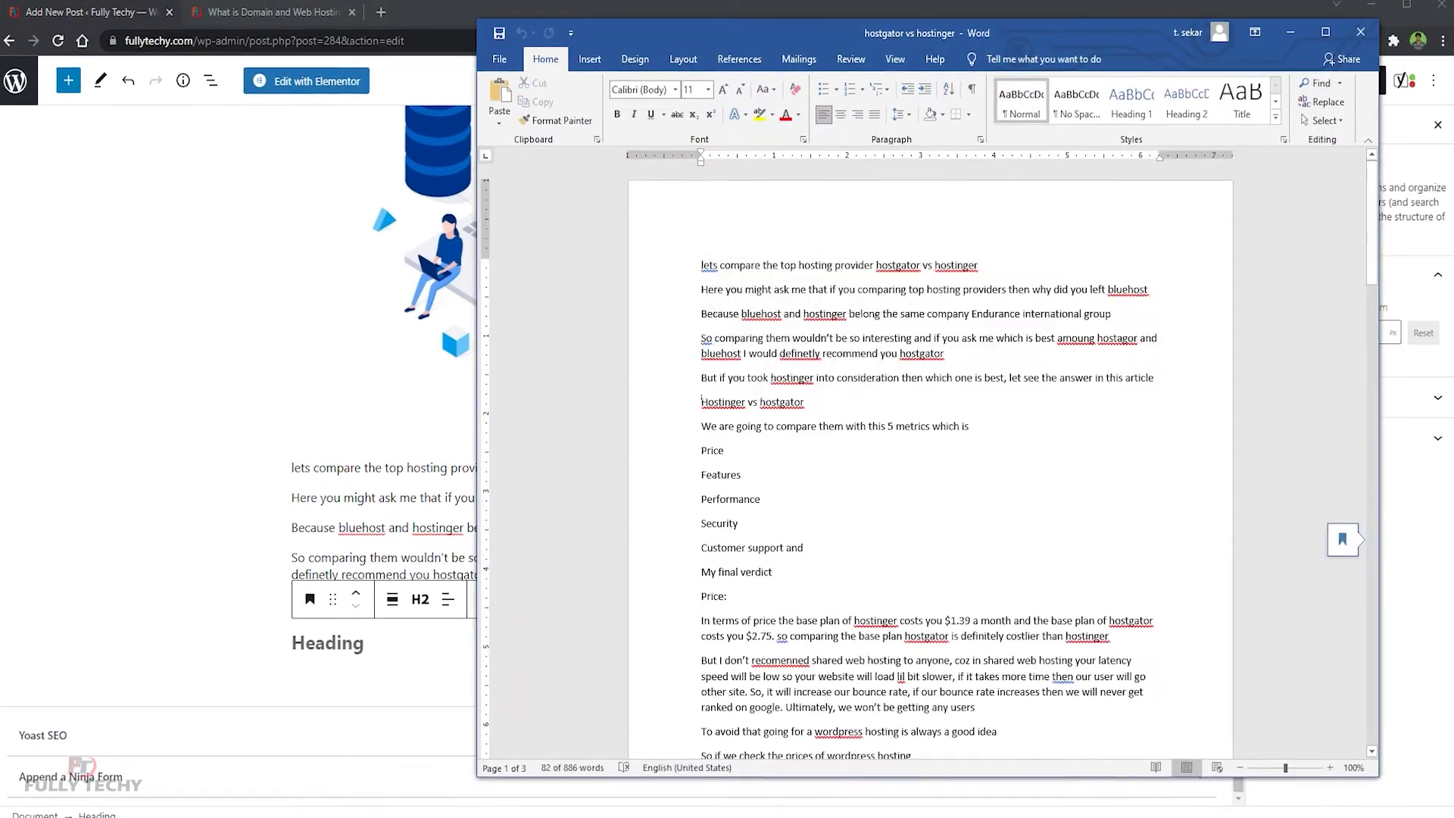
click(333, 641)
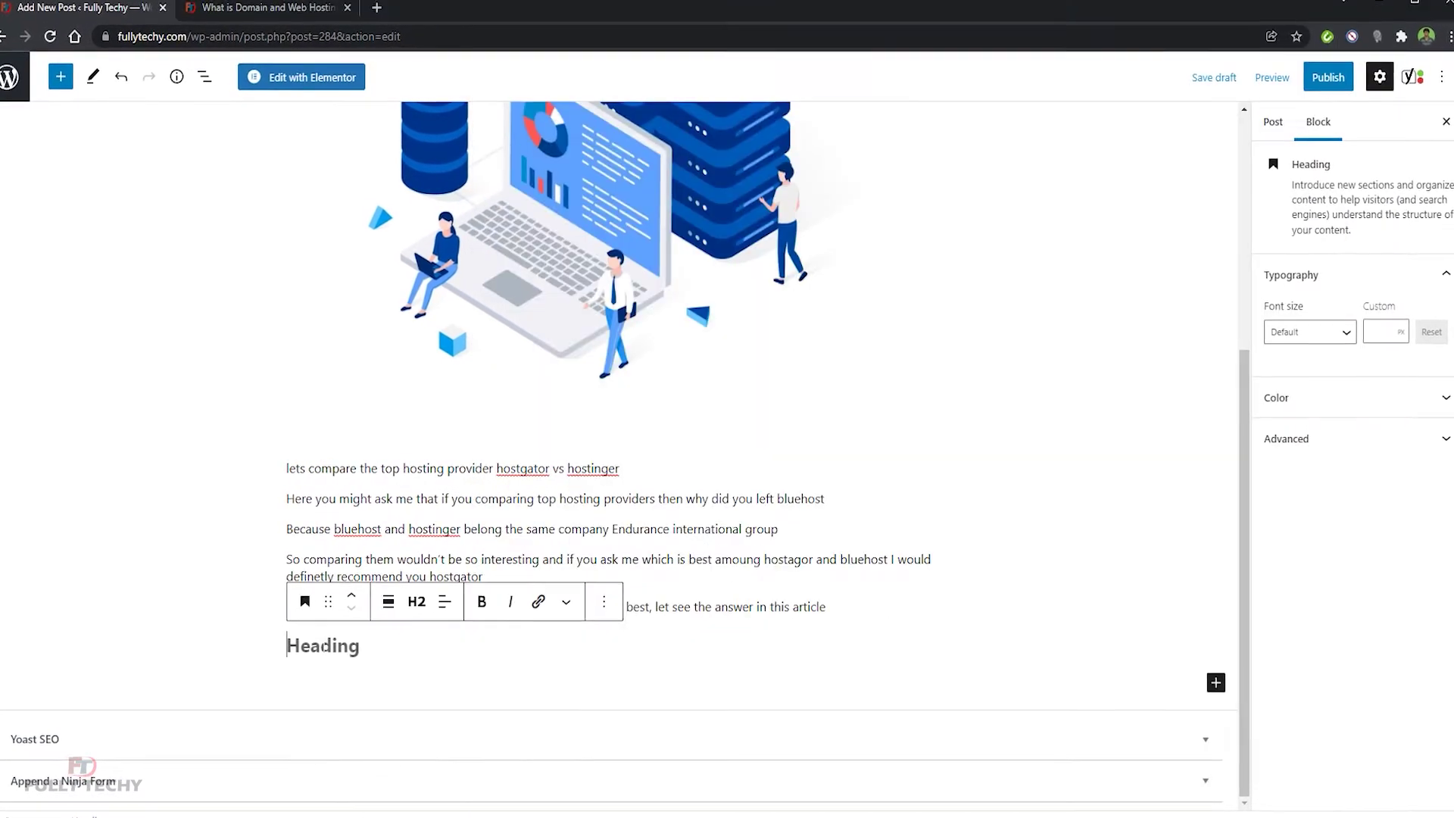
key(ctrl+v)
Step: Copy the sentence "We are going to compare them with this 5 metrics which is" from the Word document into a paragraph under the heading
key(Return)
key(alt+Tab)
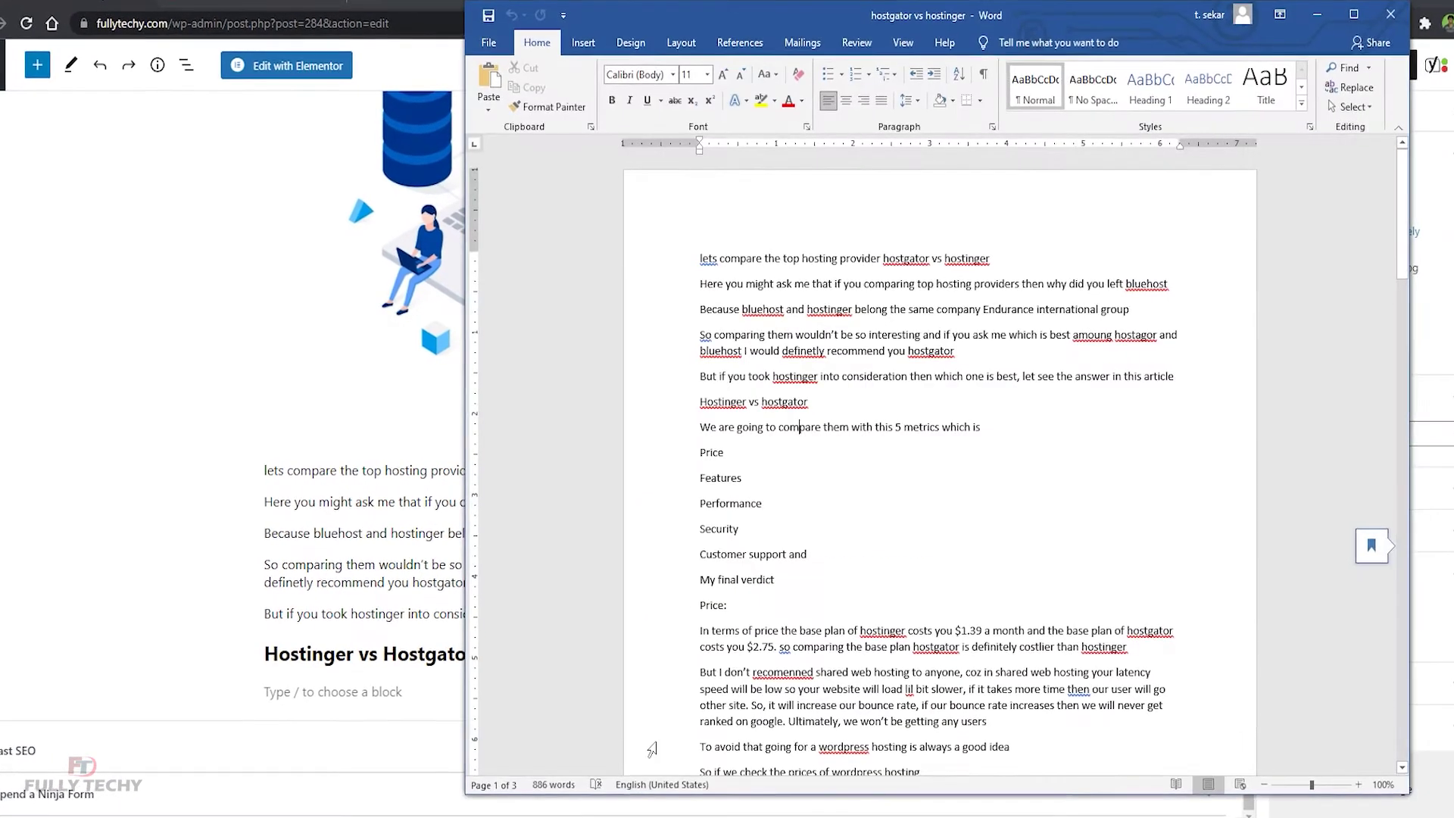
drag(698, 427, 1008, 430)
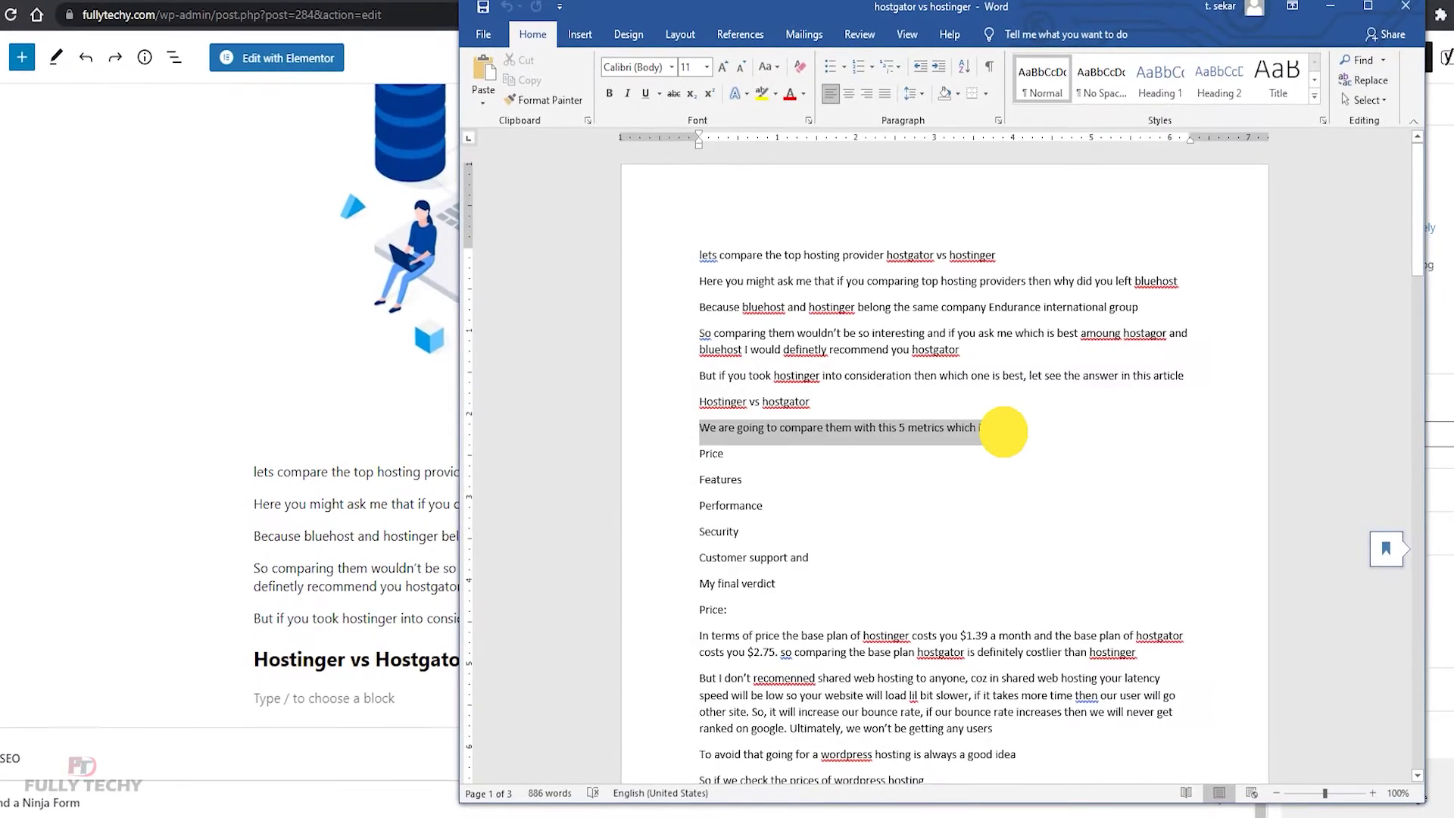
key(alt+Tab)
key(ctrl+v)
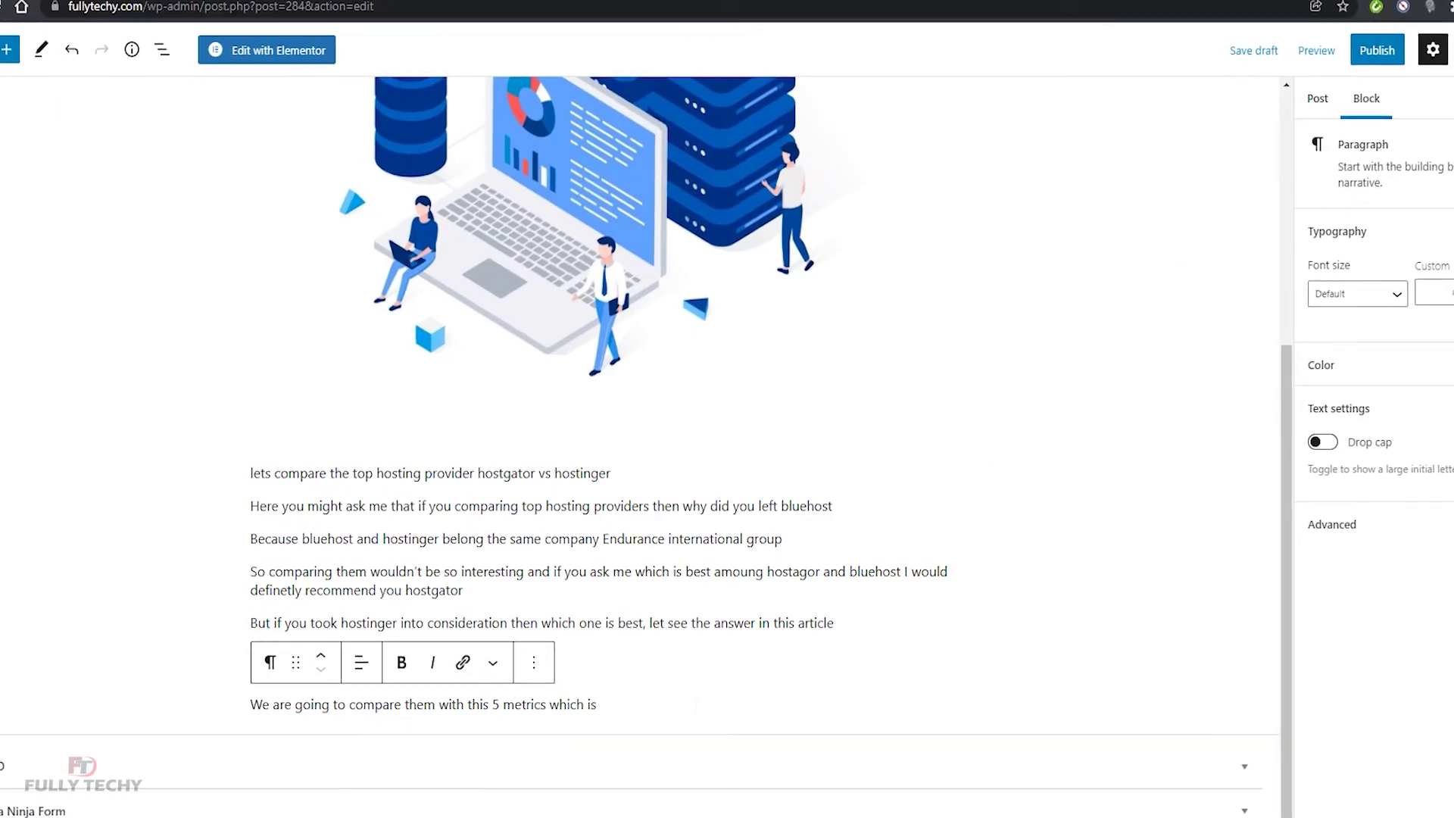
Step: Insert a List block below that sentence and paste in the Word document's six lines from "Price" to "My final verdict"
key(Return)
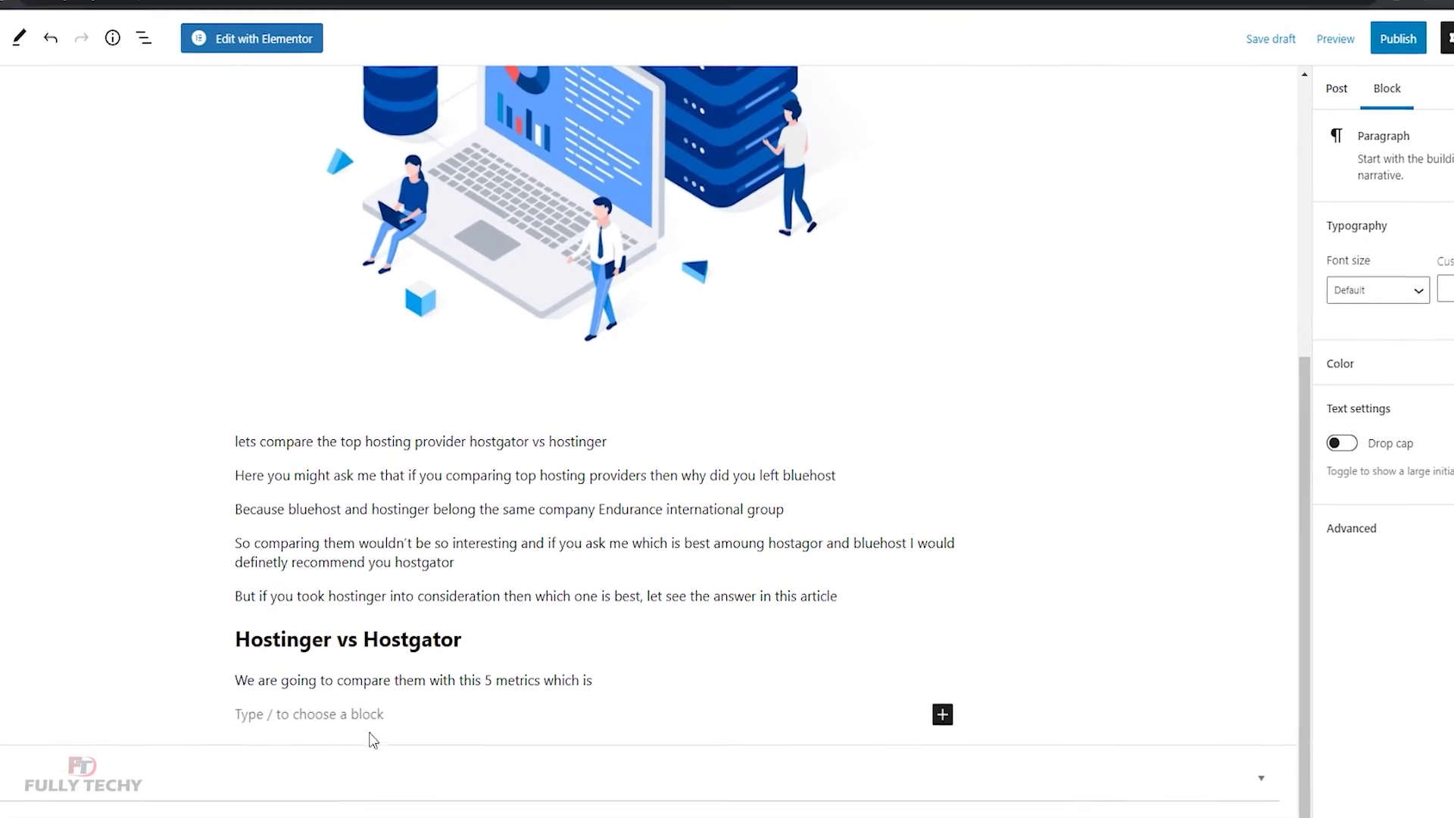
click(942, 715)
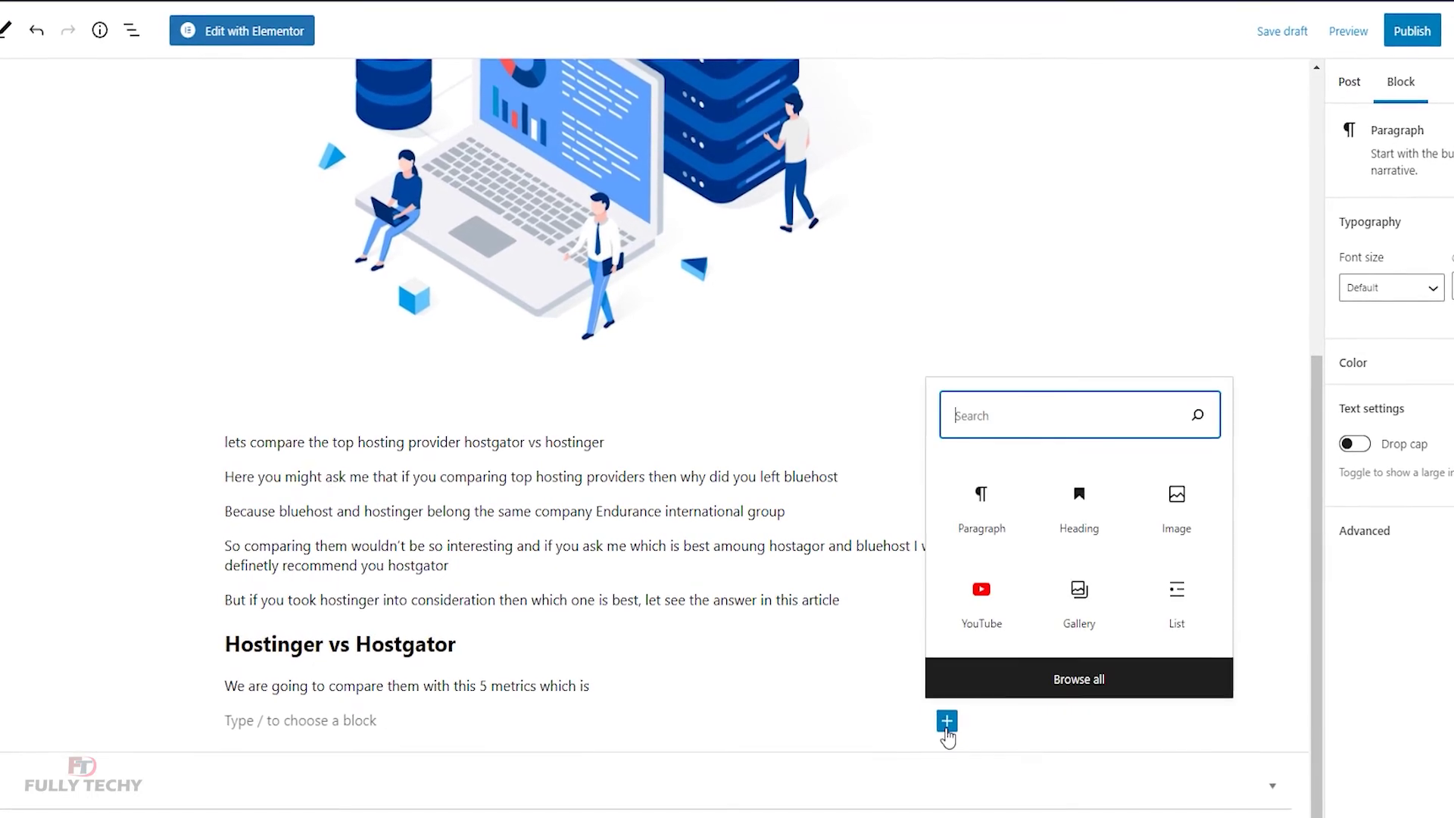
click(1206, 609)
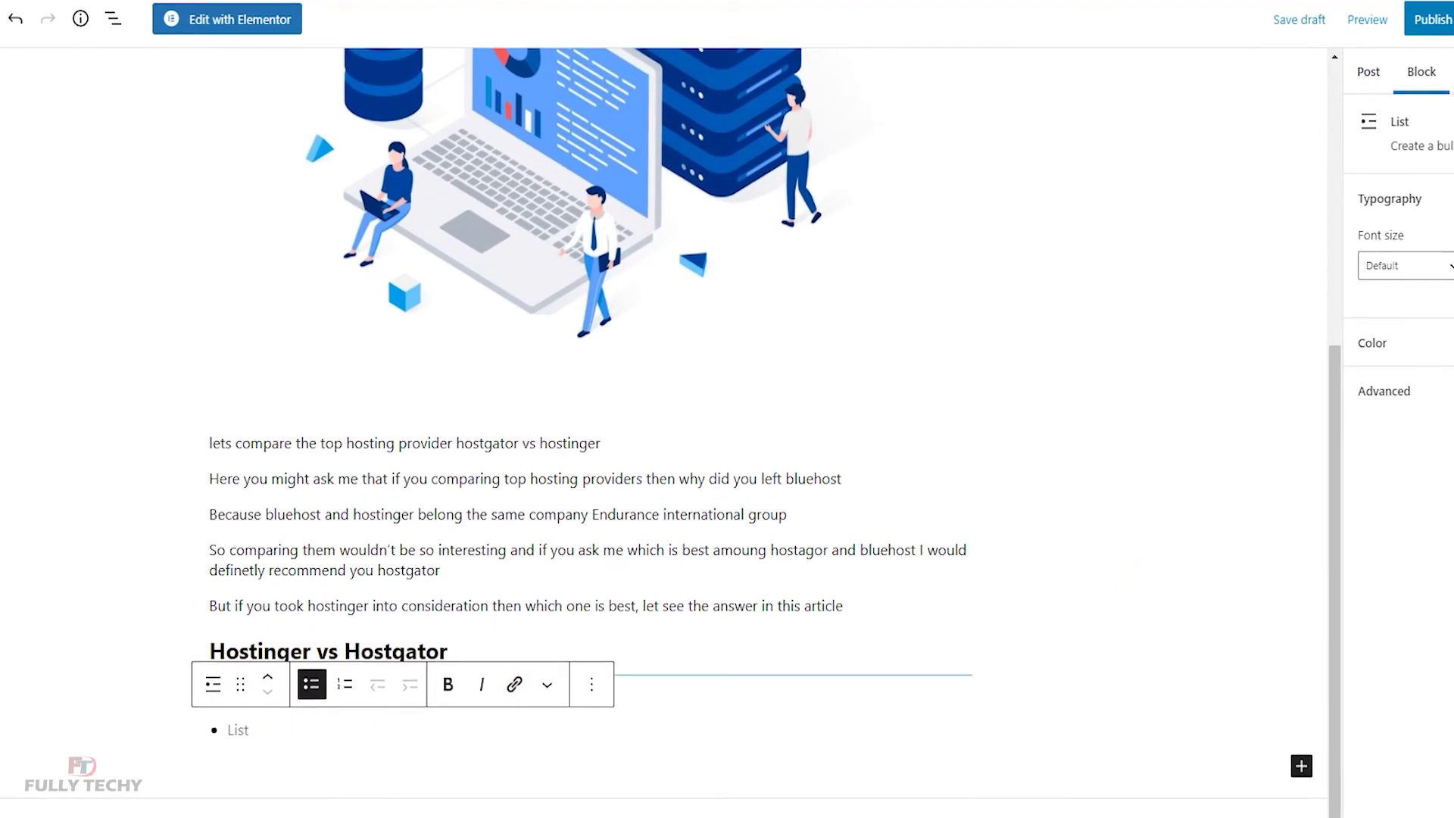
click(656, 807)
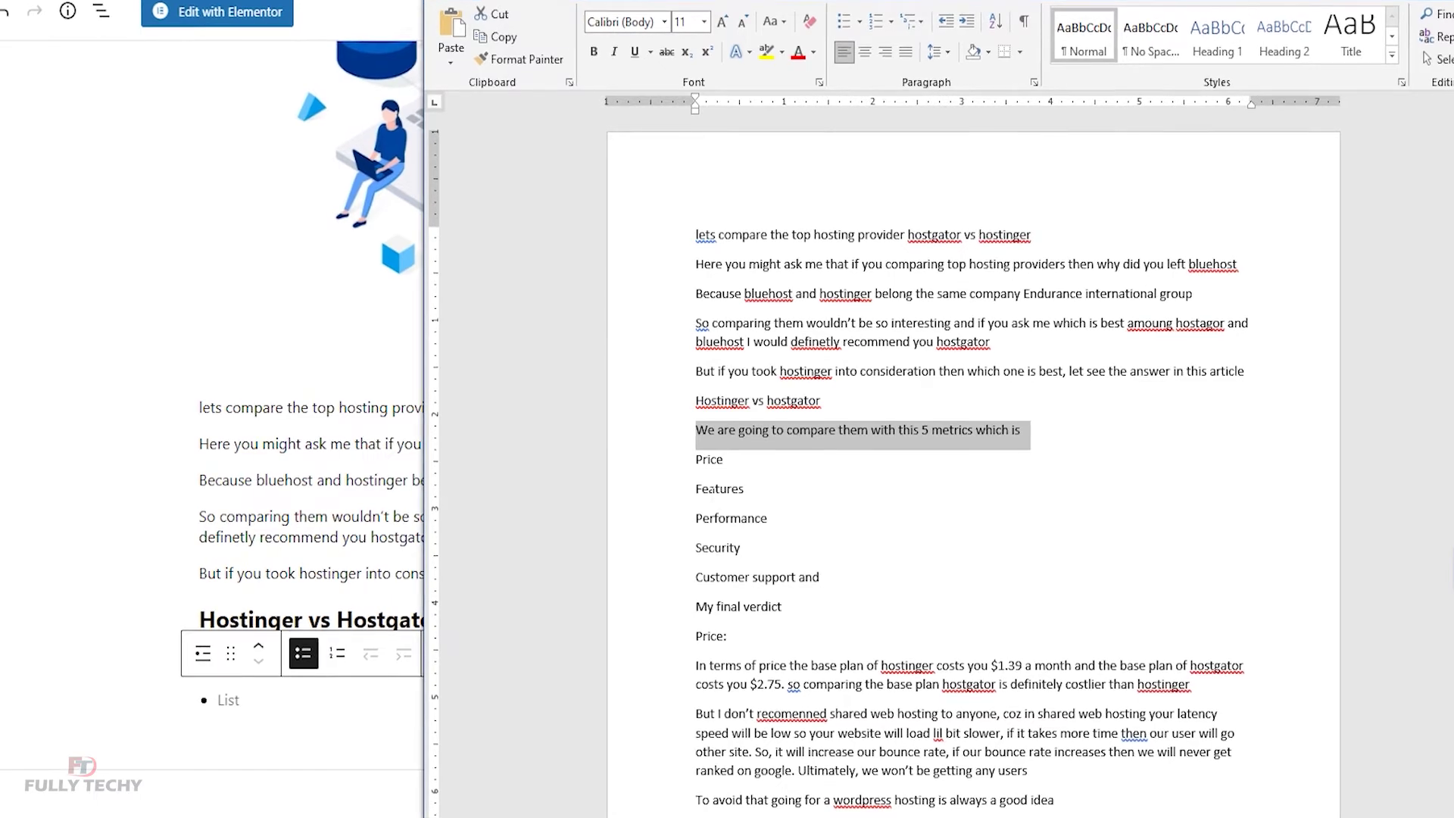
drag(693, 459, 800, 612)
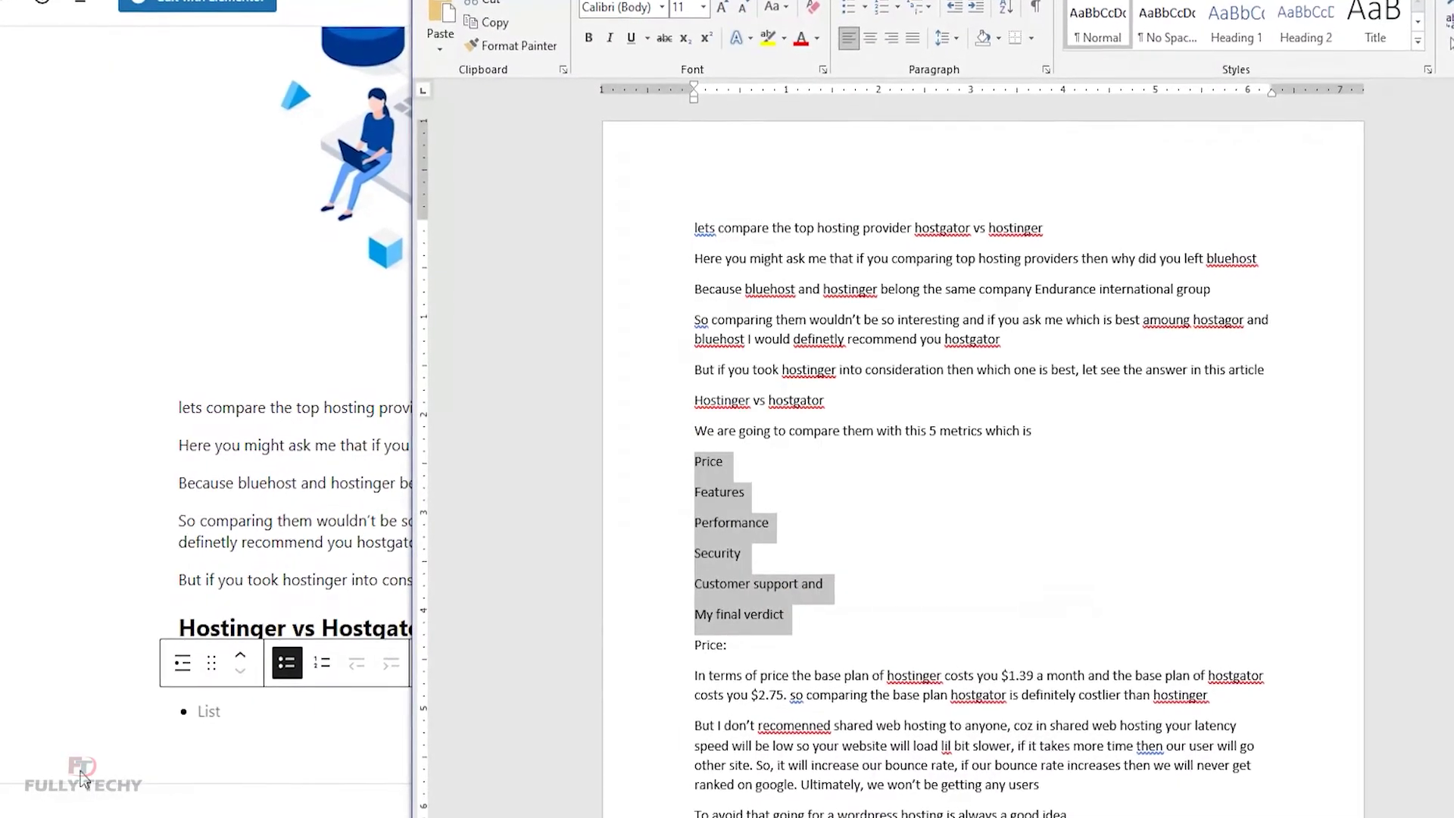
click(239, 727)
key(ctrl+v)
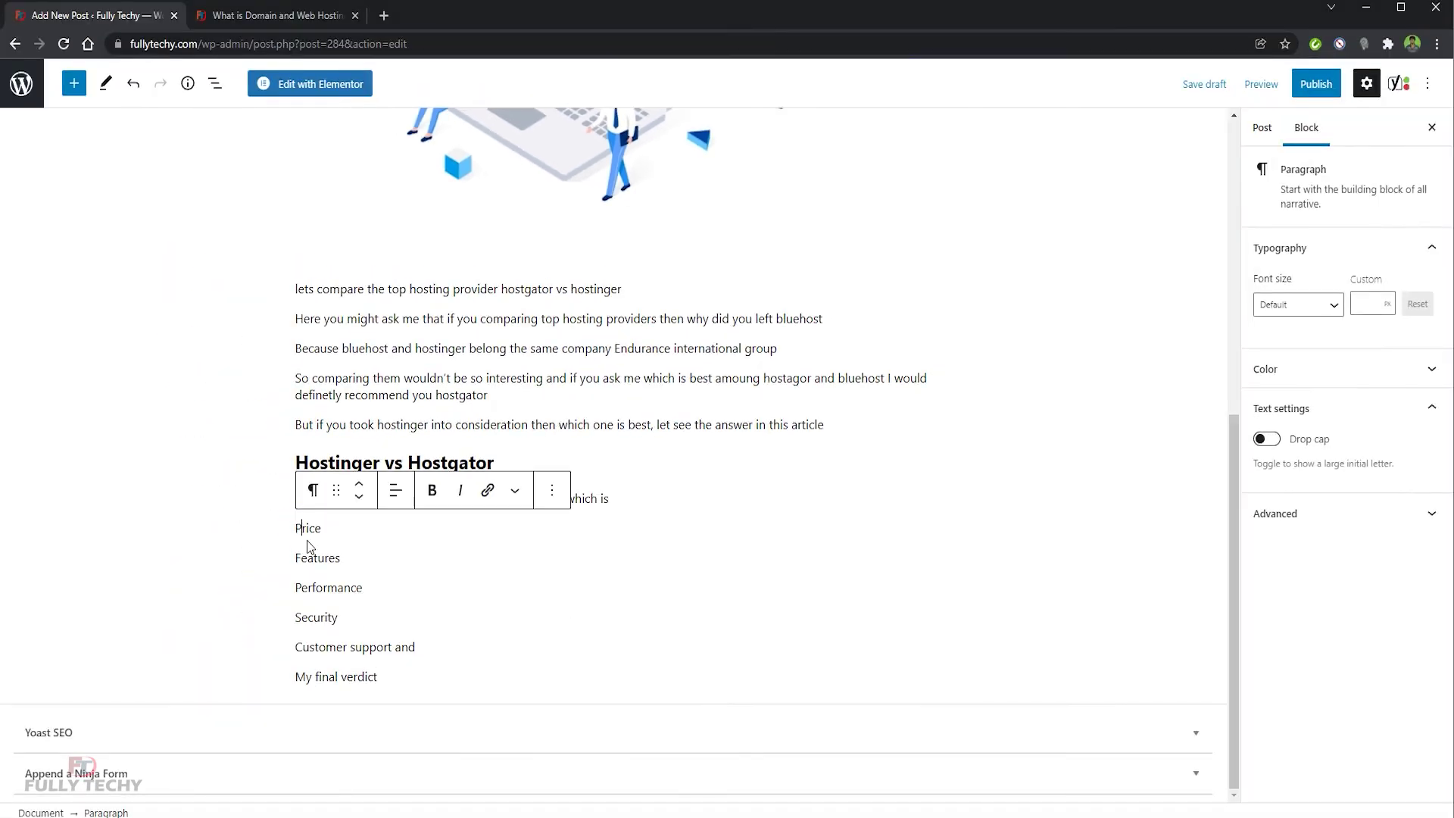
key(ctrl+z)
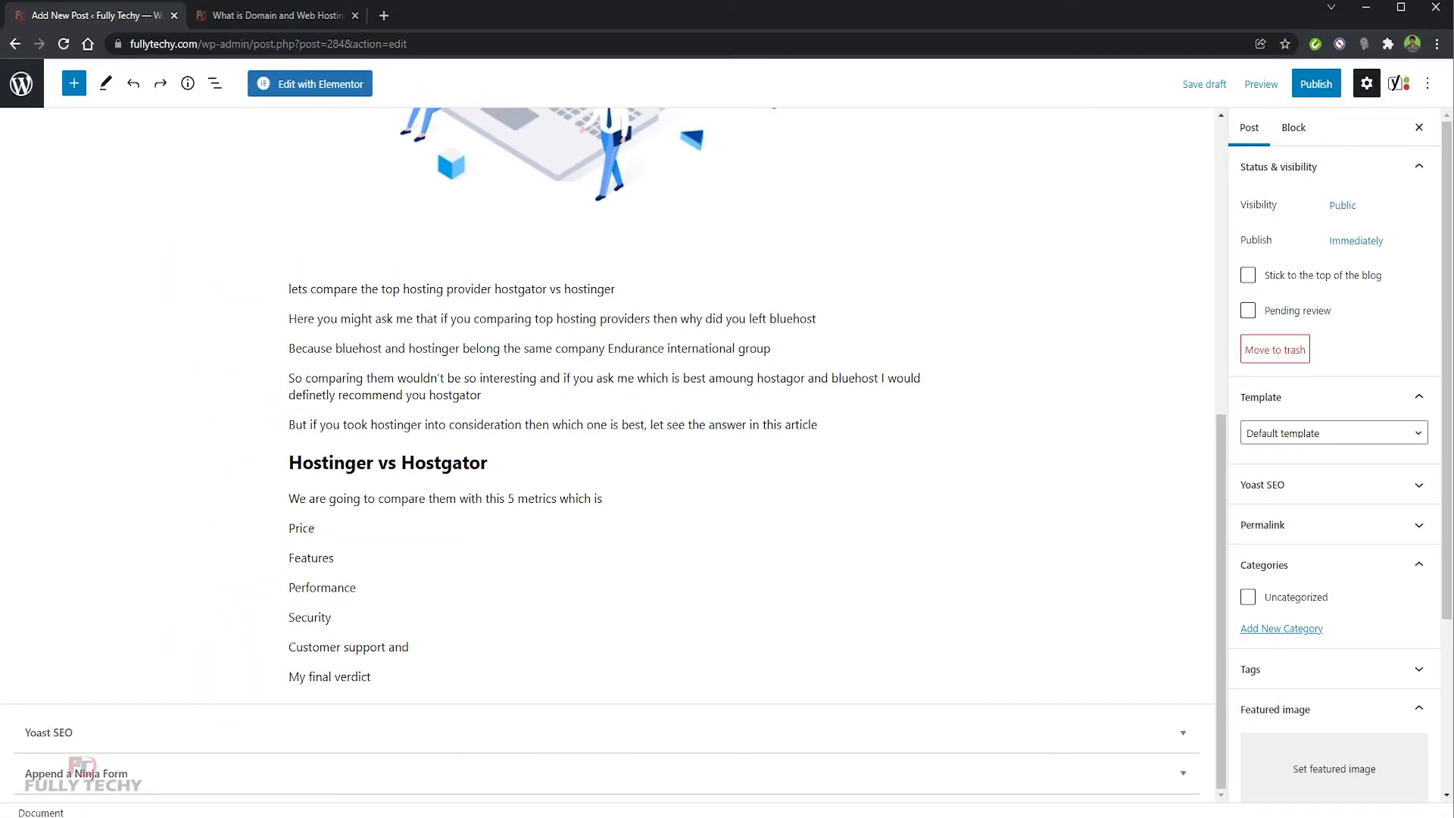
Step: Transform the "Price", "Features" and "Performance" paragraphs into bulleted List blocks
click(301, 528)
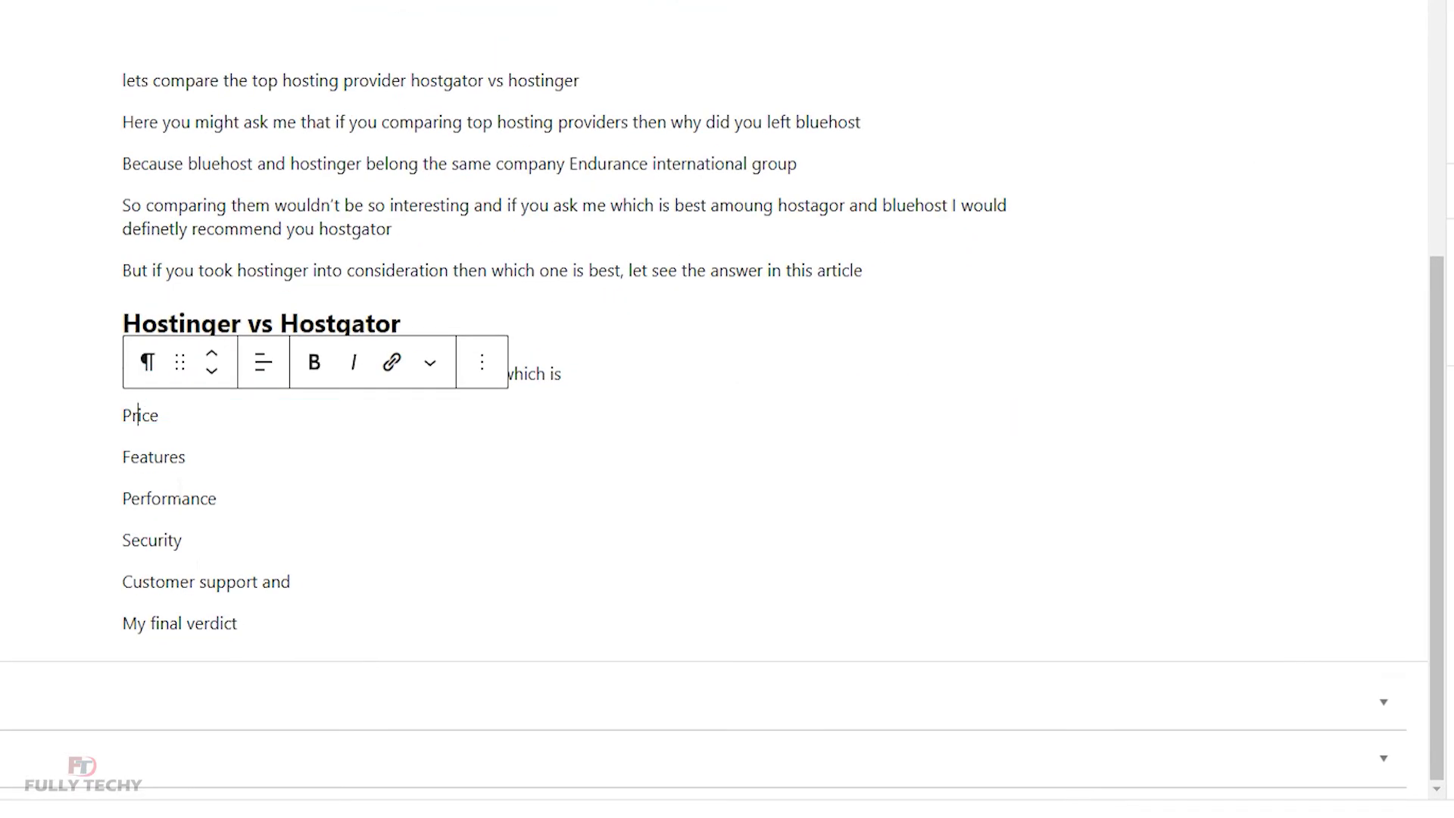
click(148, 362)
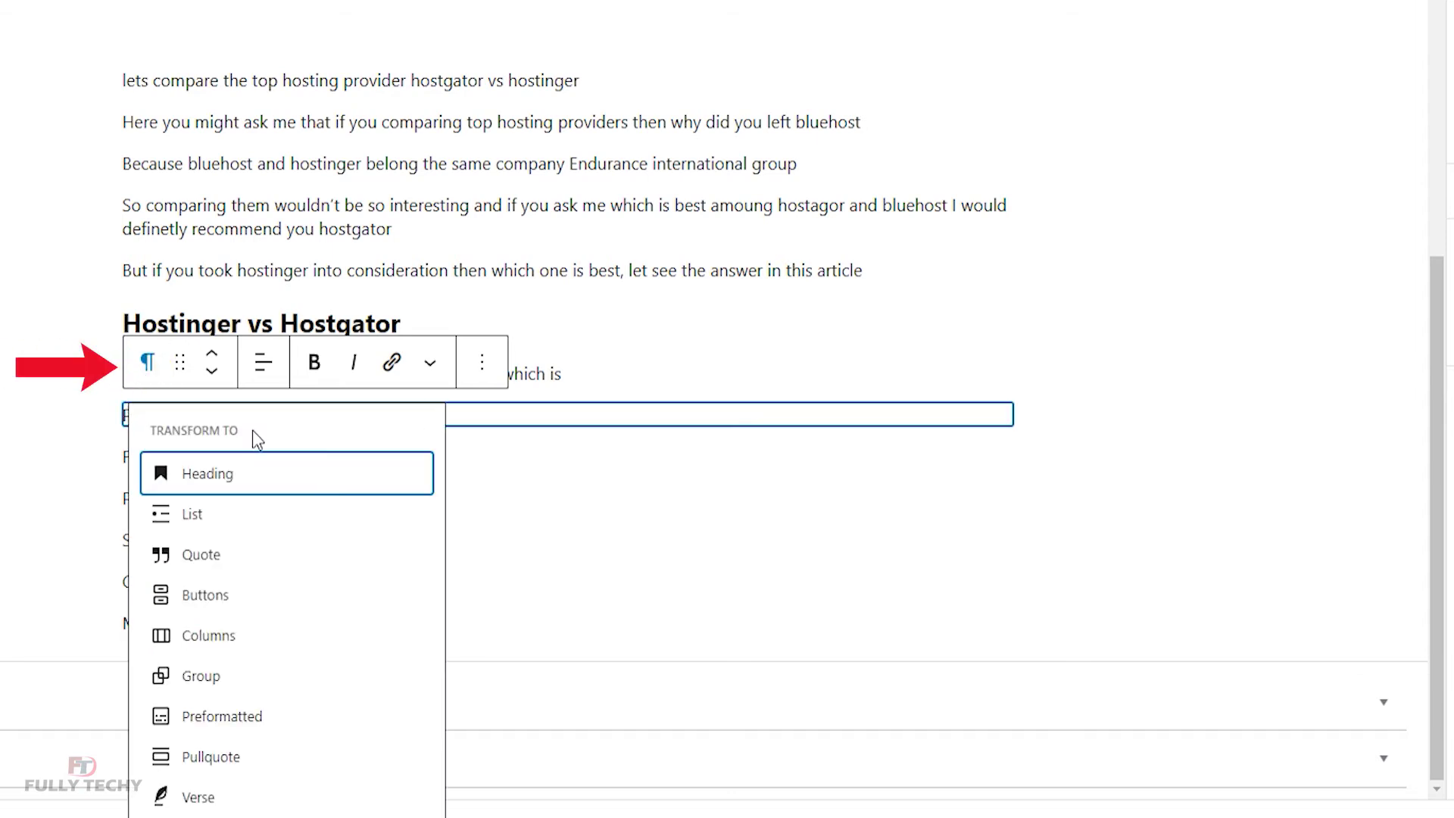
click(239, 526)
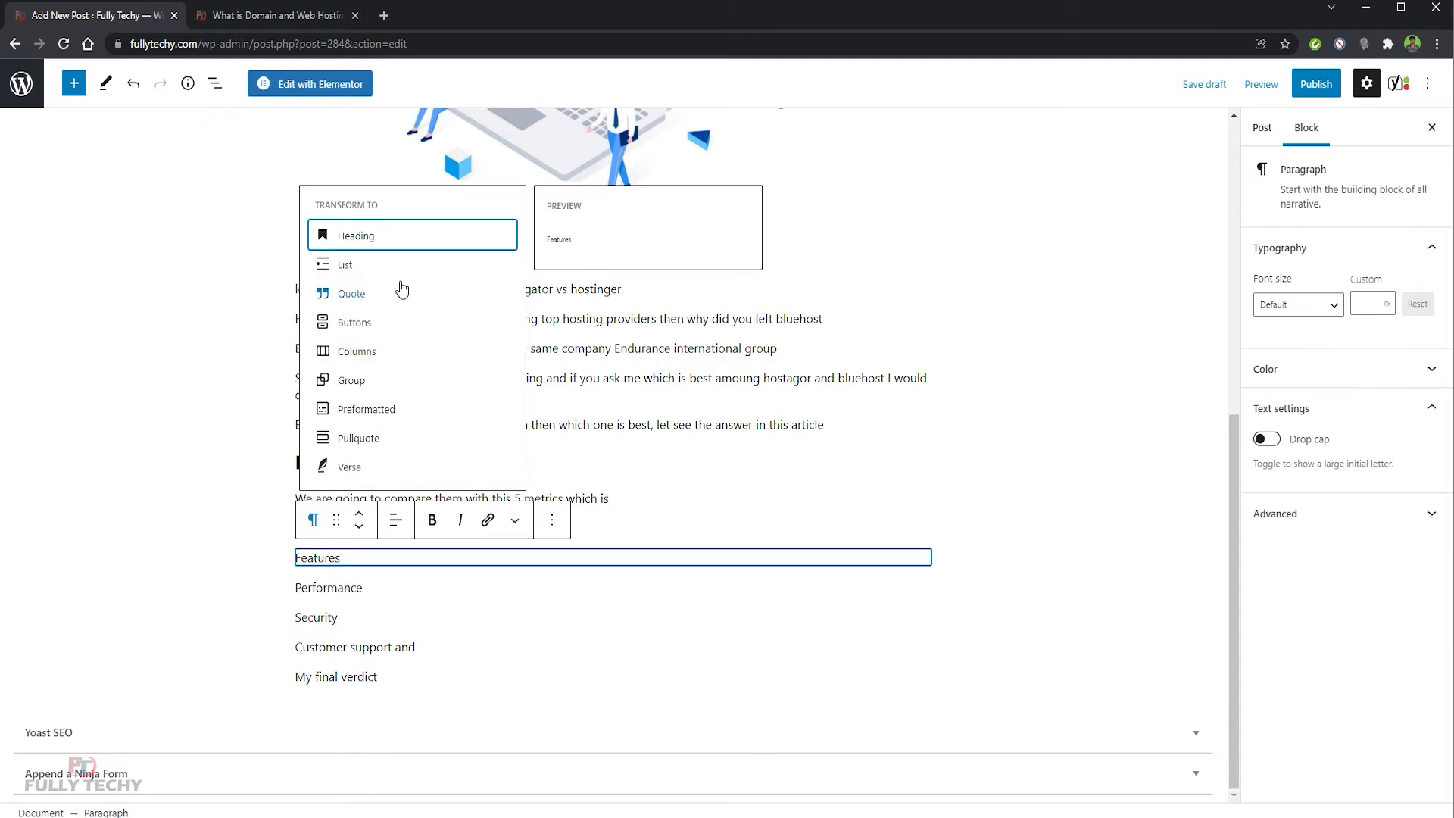
click(342, 262)
click(328, 588)
click(298, 552)
click(356, 292)
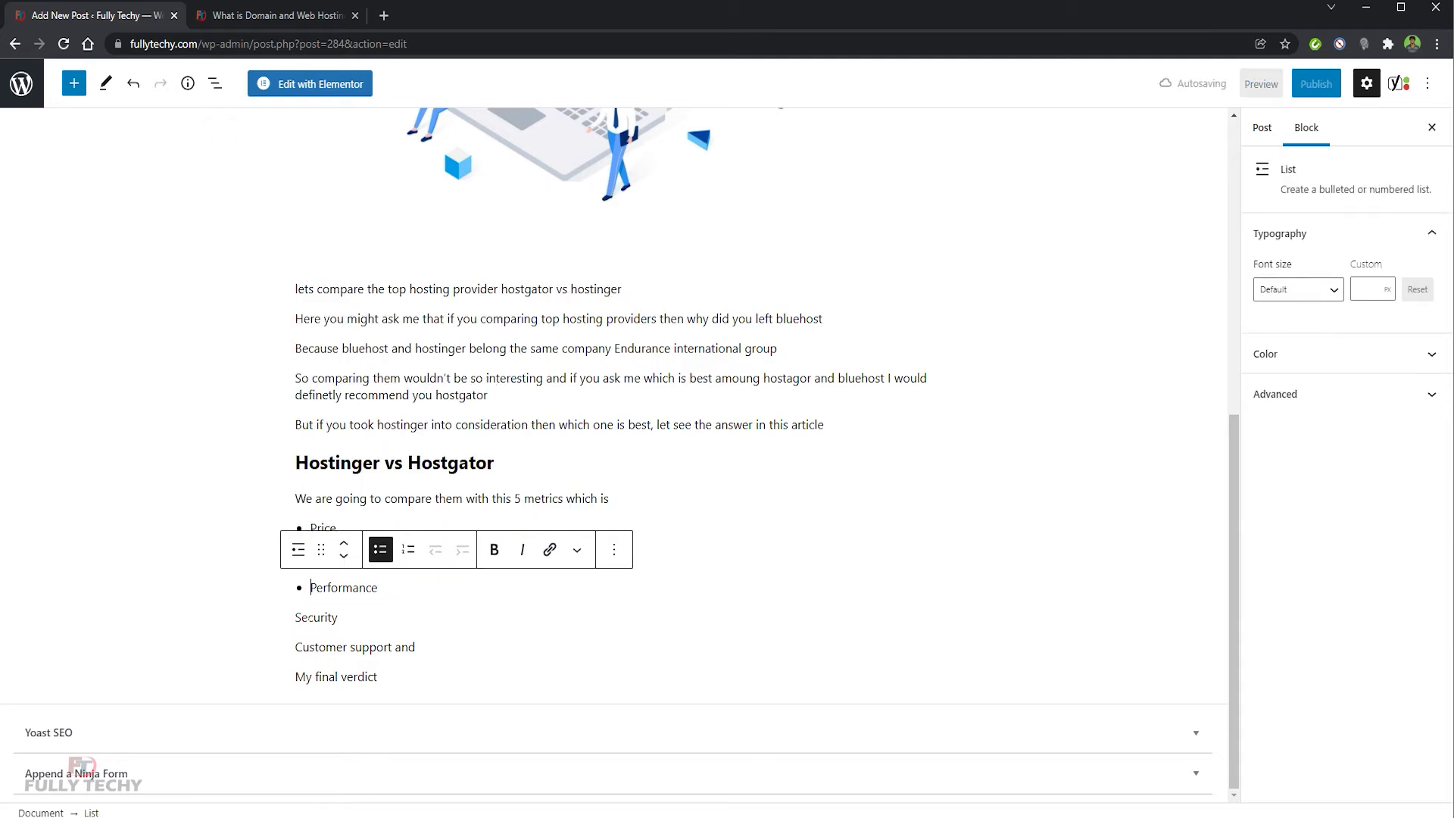
Step: Transform the "Security", "Customer support and" and "My final verdict" paragraphs into bulleted List blocks
click(316, 617)
click(297, 580)
click(357, 321)
click(337, 646)
click(298, 608)
click(357, 350)
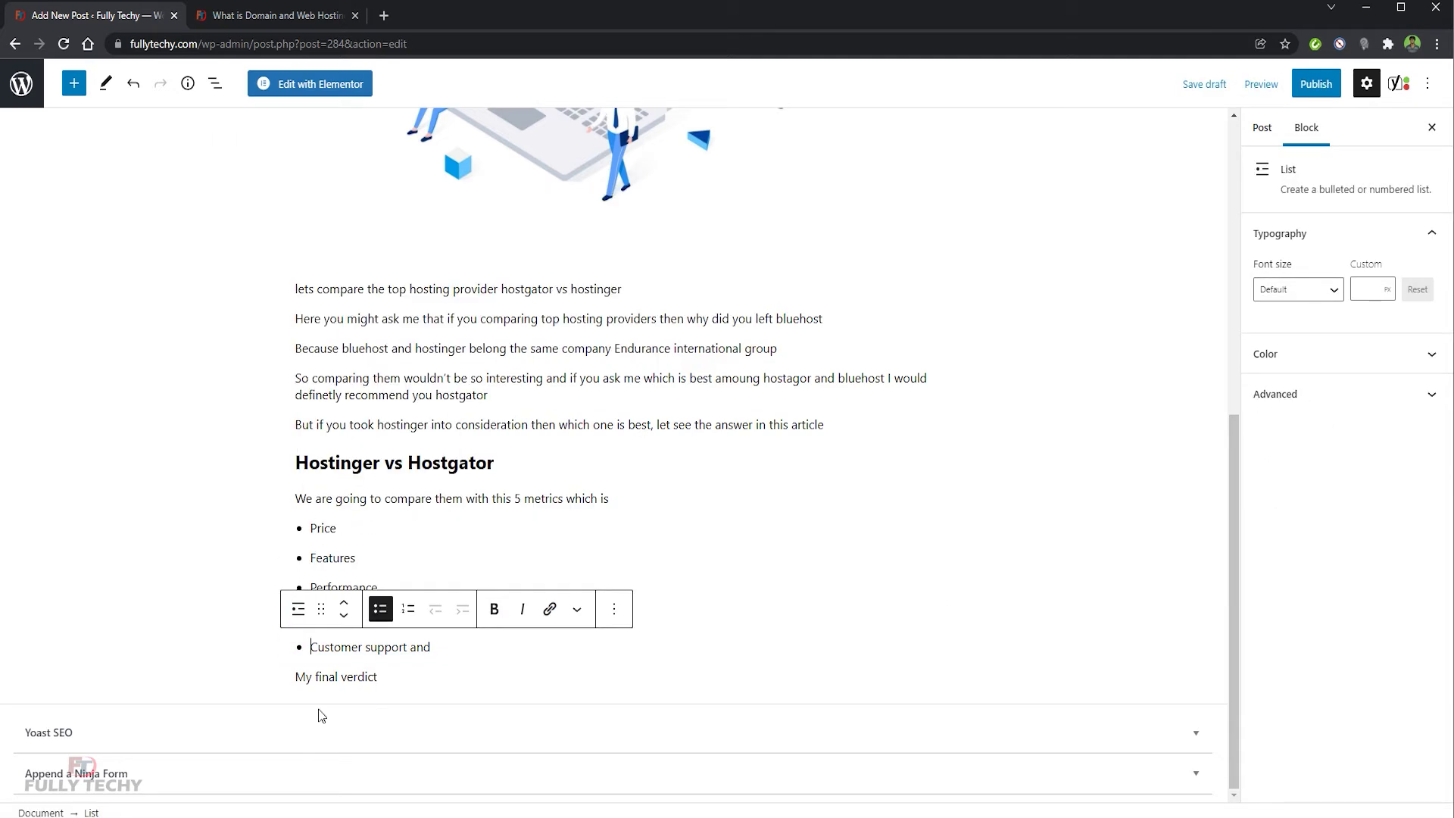
click(337, 676)
click(298, 638)
click(357, 380)
Step: Add an H2 heading reading "Price:" below the bulleted items, with its text taken from the Word document
click(431, 649)
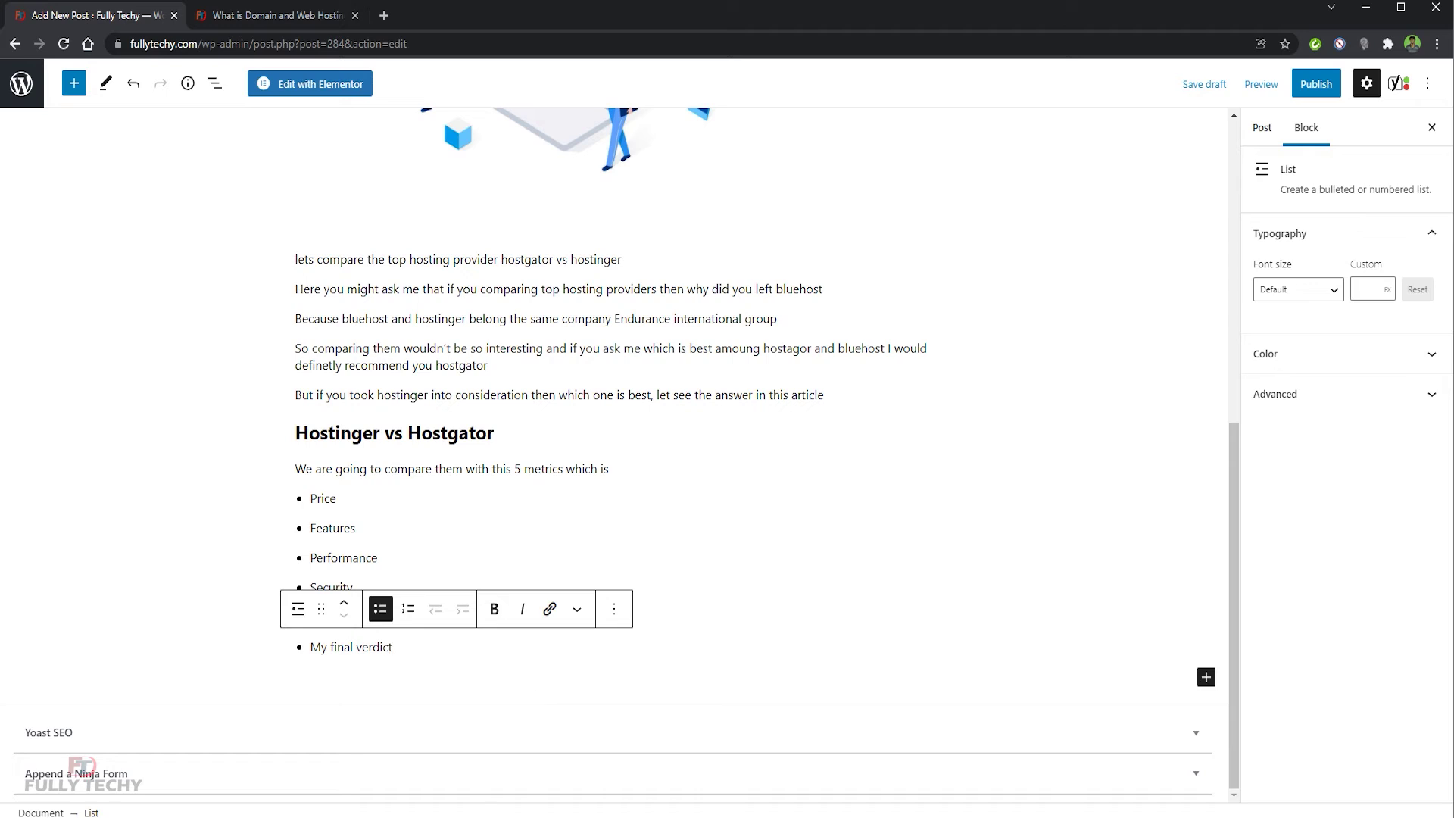
click(614, 691)
text(##)
key(alt+Tab)
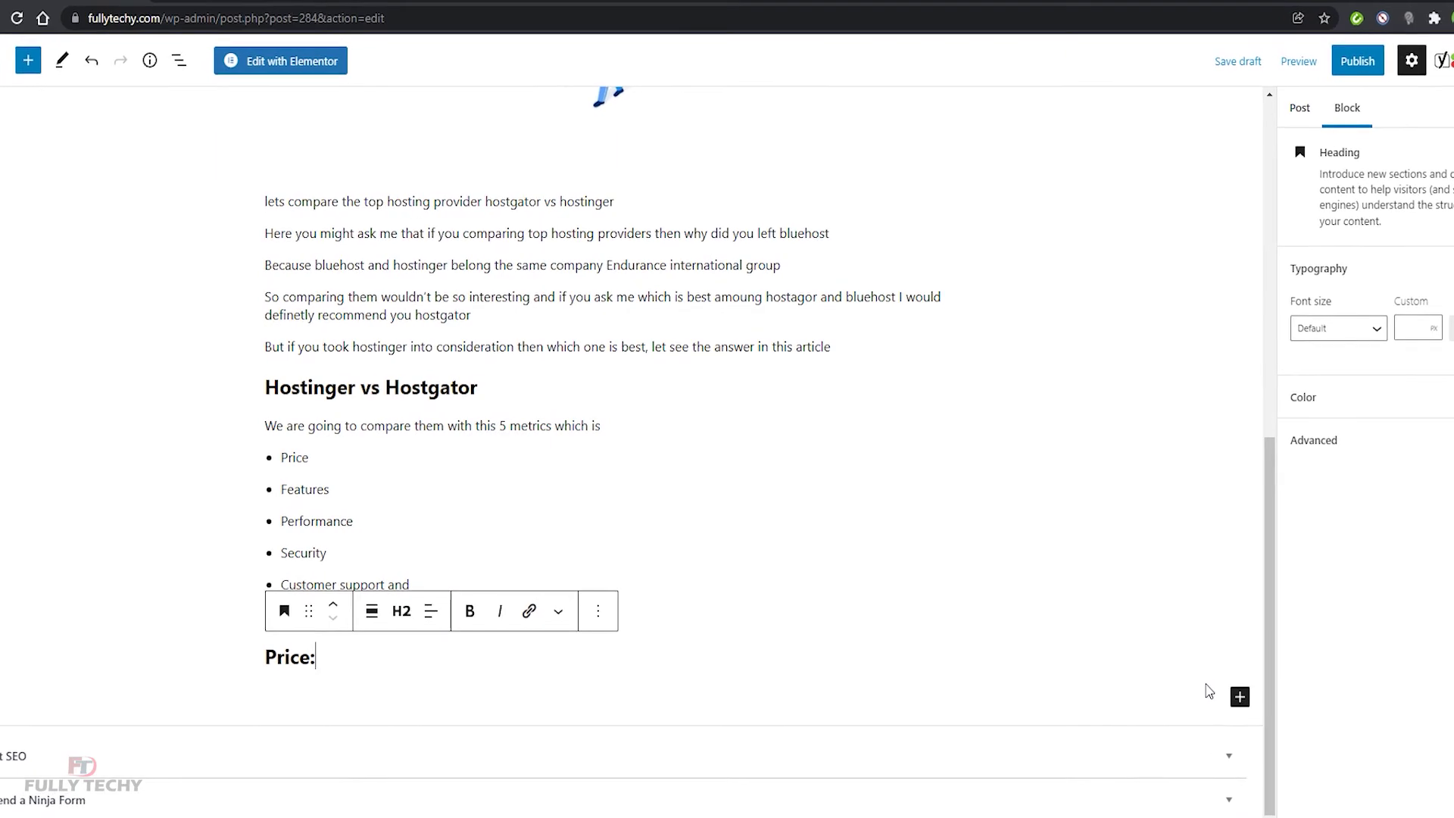
Step: Add the remaining article text below "Price:", from its paragraphs through the "Features:" and "Customer service" sections to "My verdict"
key(Return)
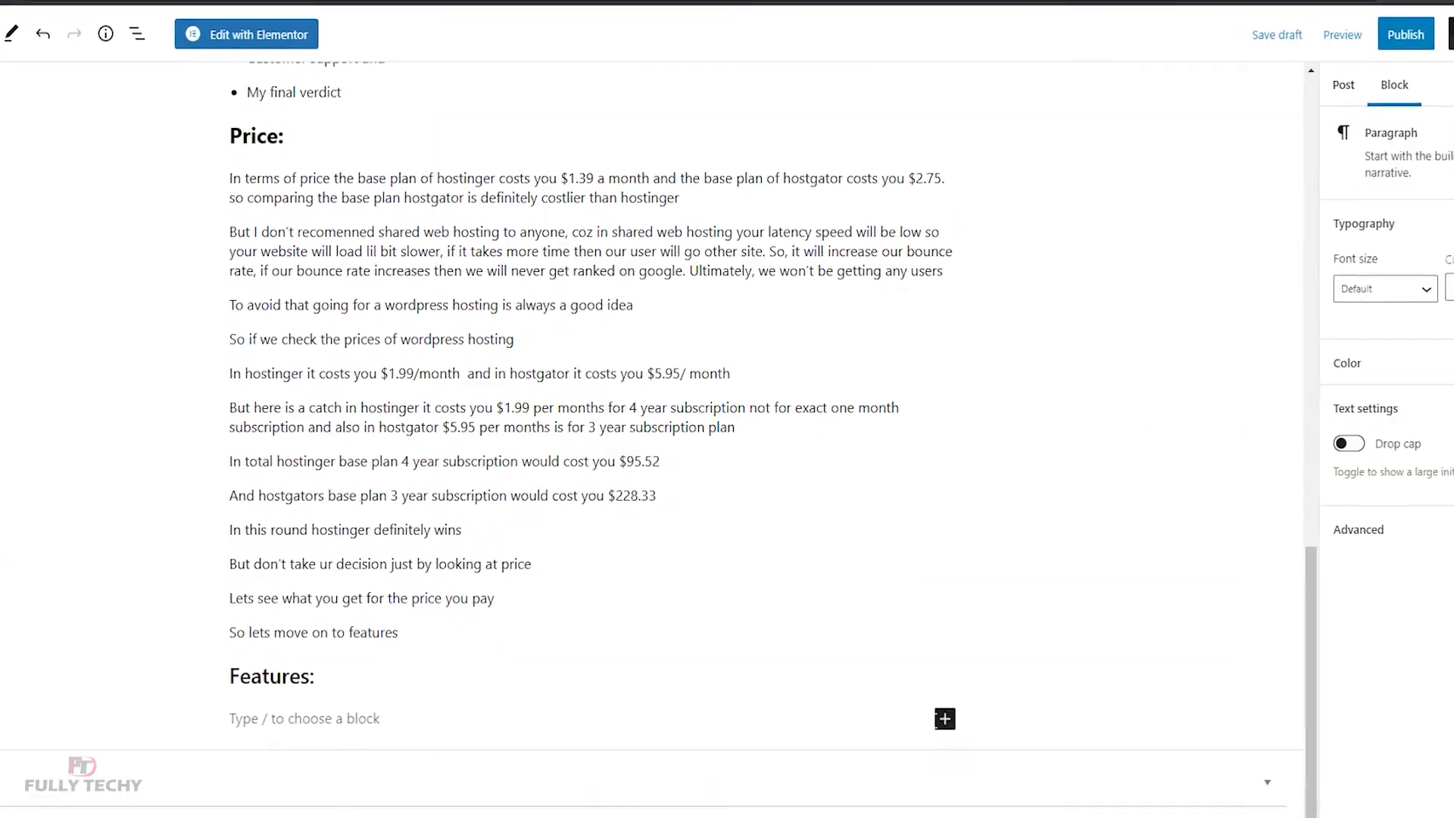
click(944, 718)
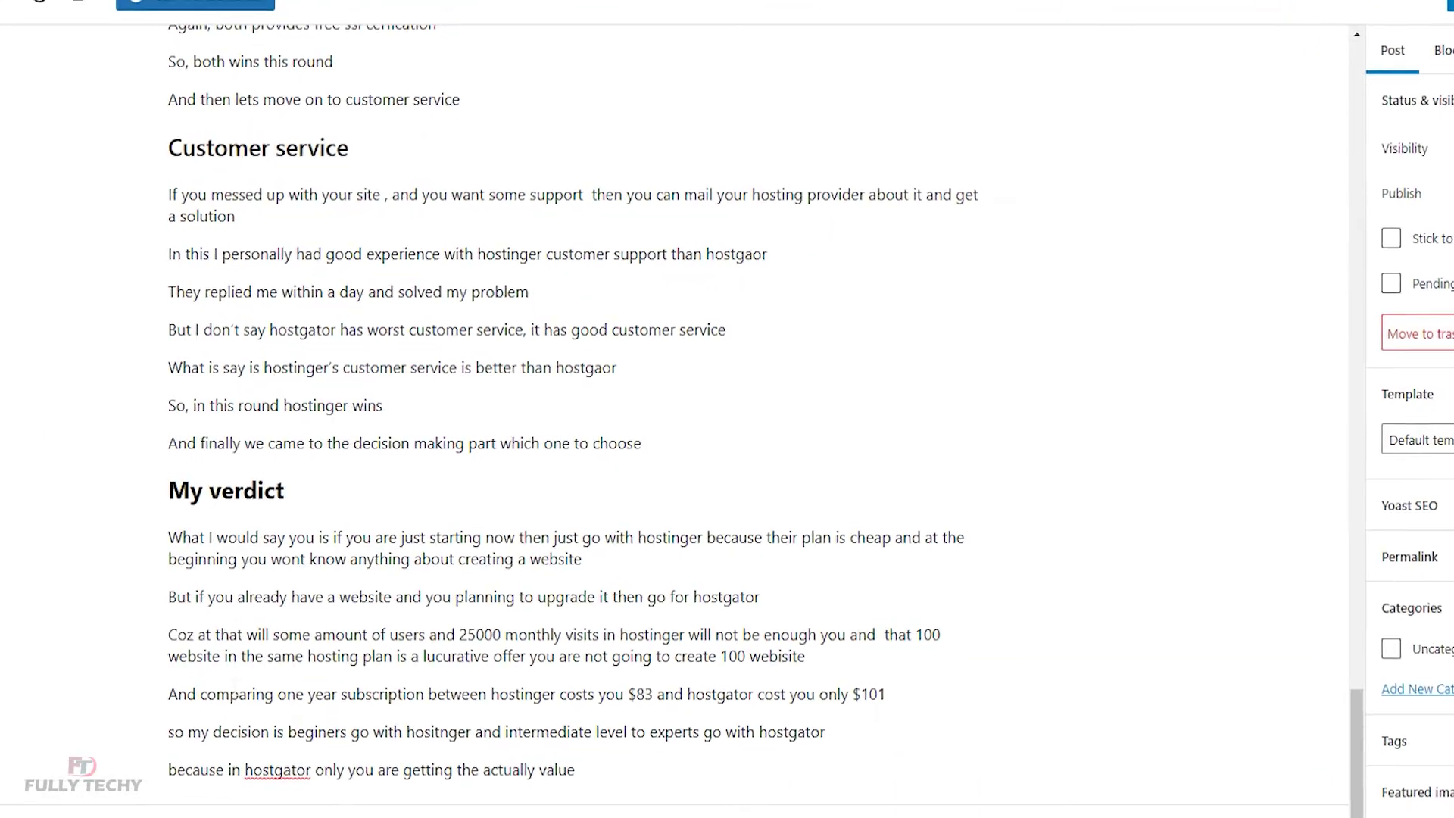
Step: Look through the post's visibility options and reset the publish date to Immediately
scroll(229, 679, up, 20)
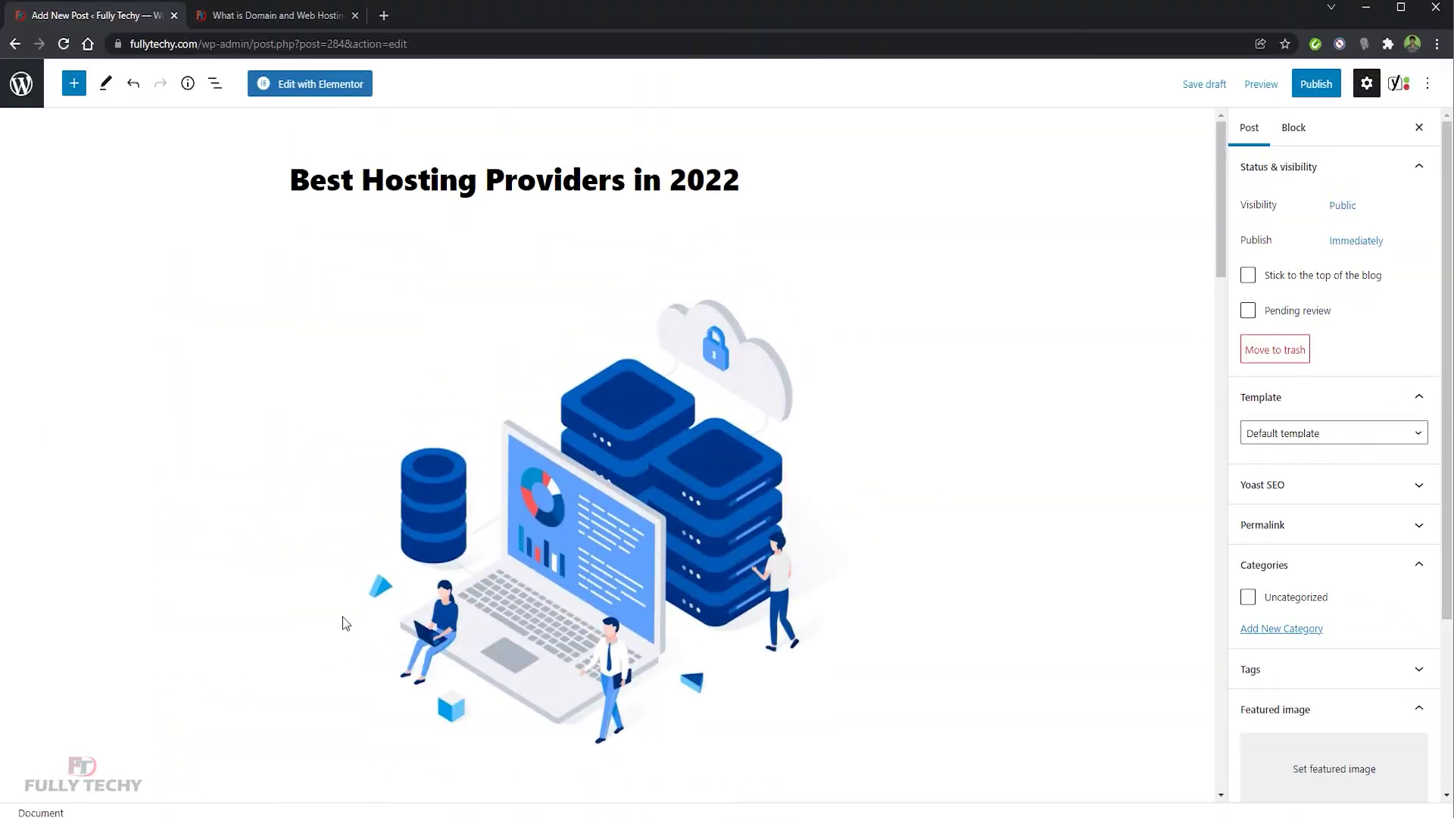
click(599, 145)
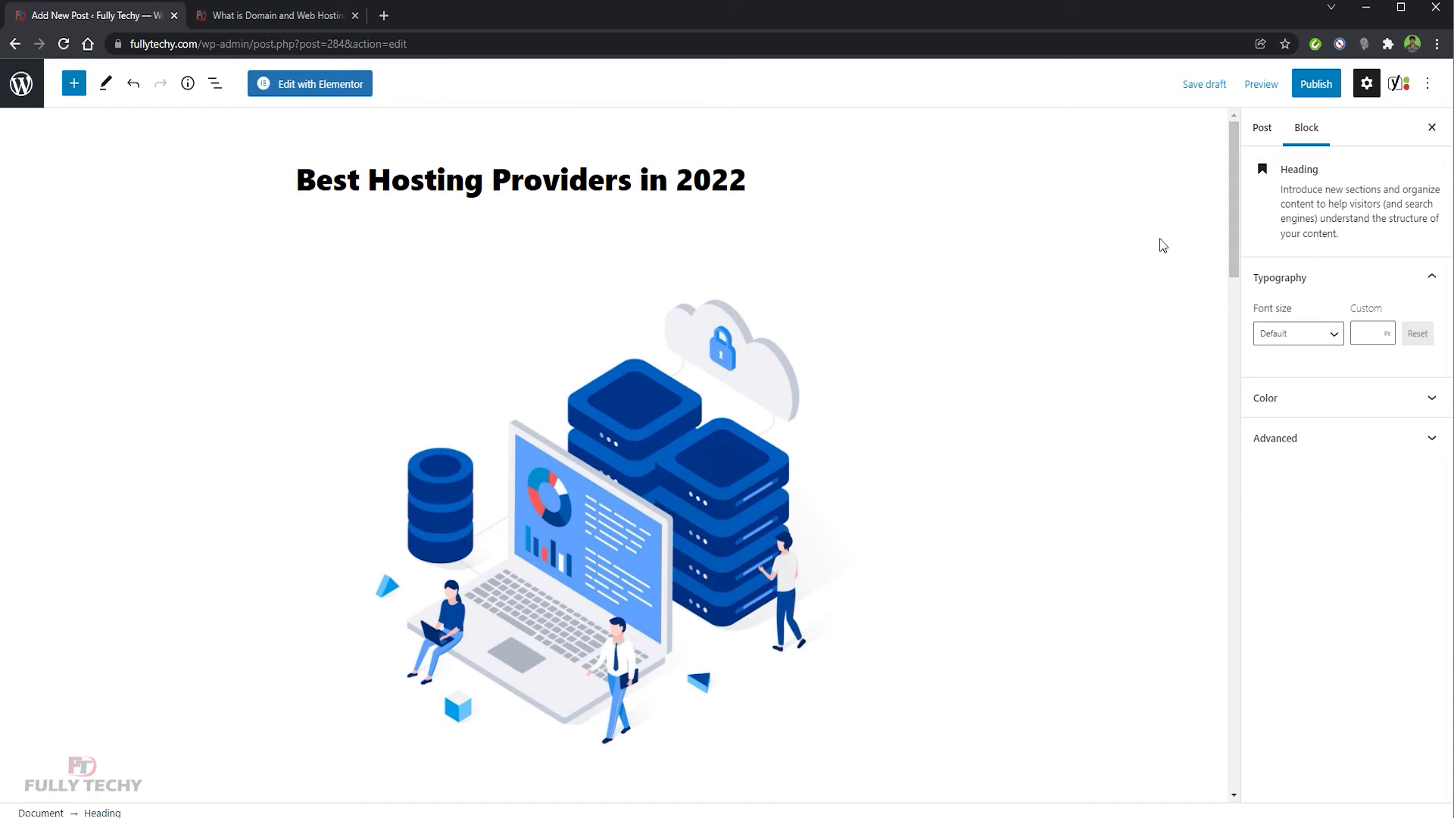
click(1263, 137)
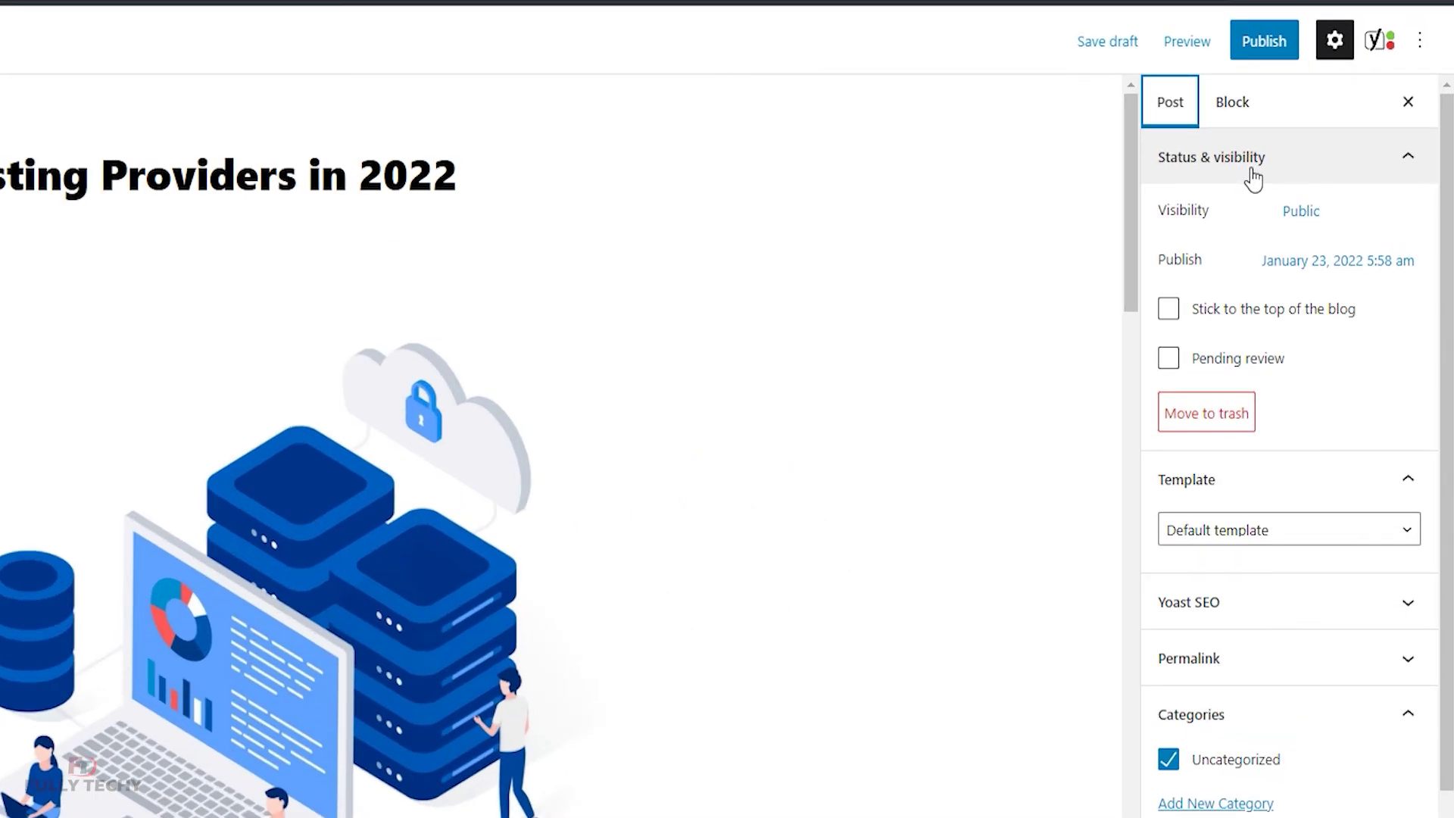
click(1302, 226)
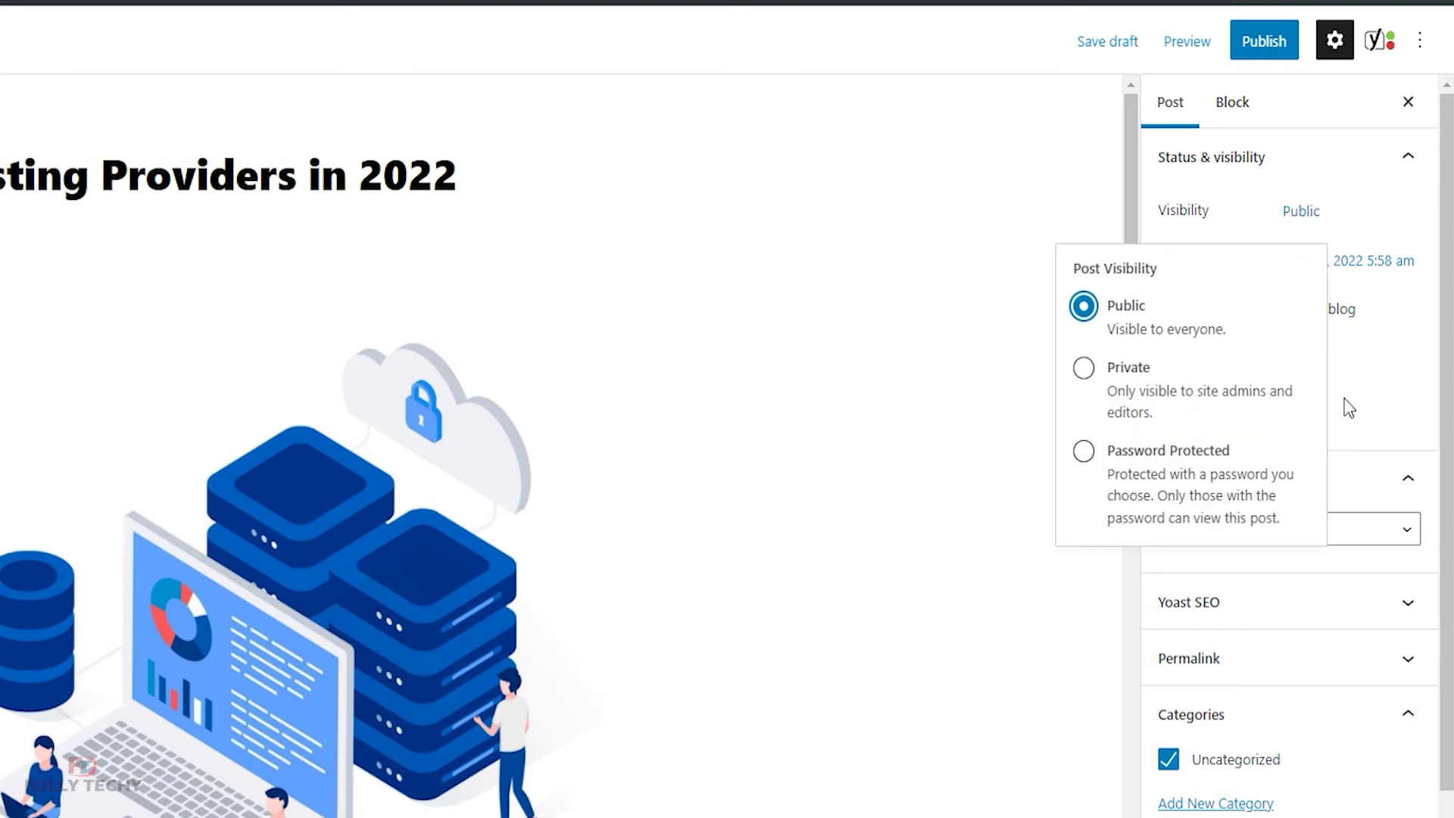
click(1375, 399)
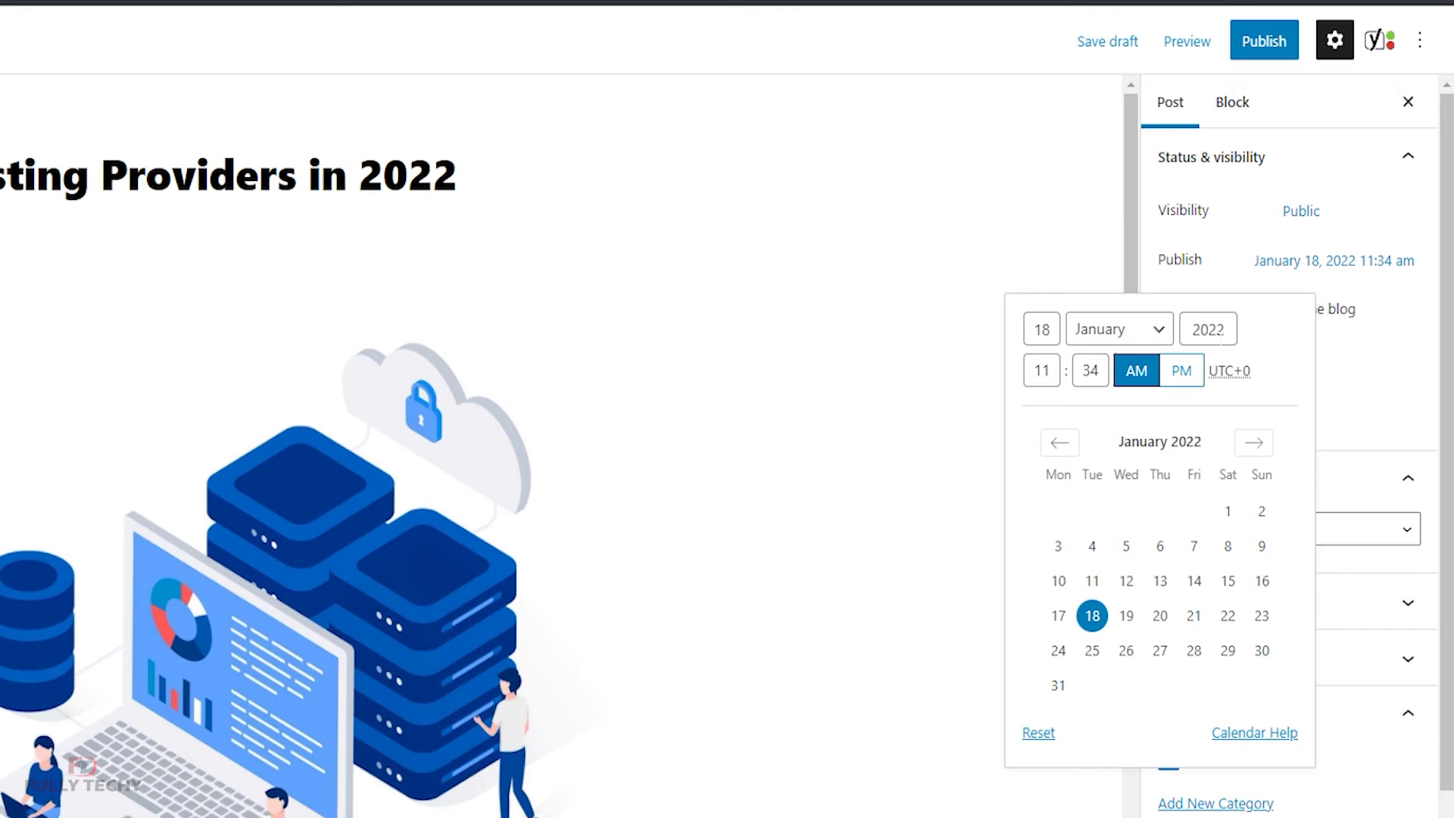
click(1039, 732)
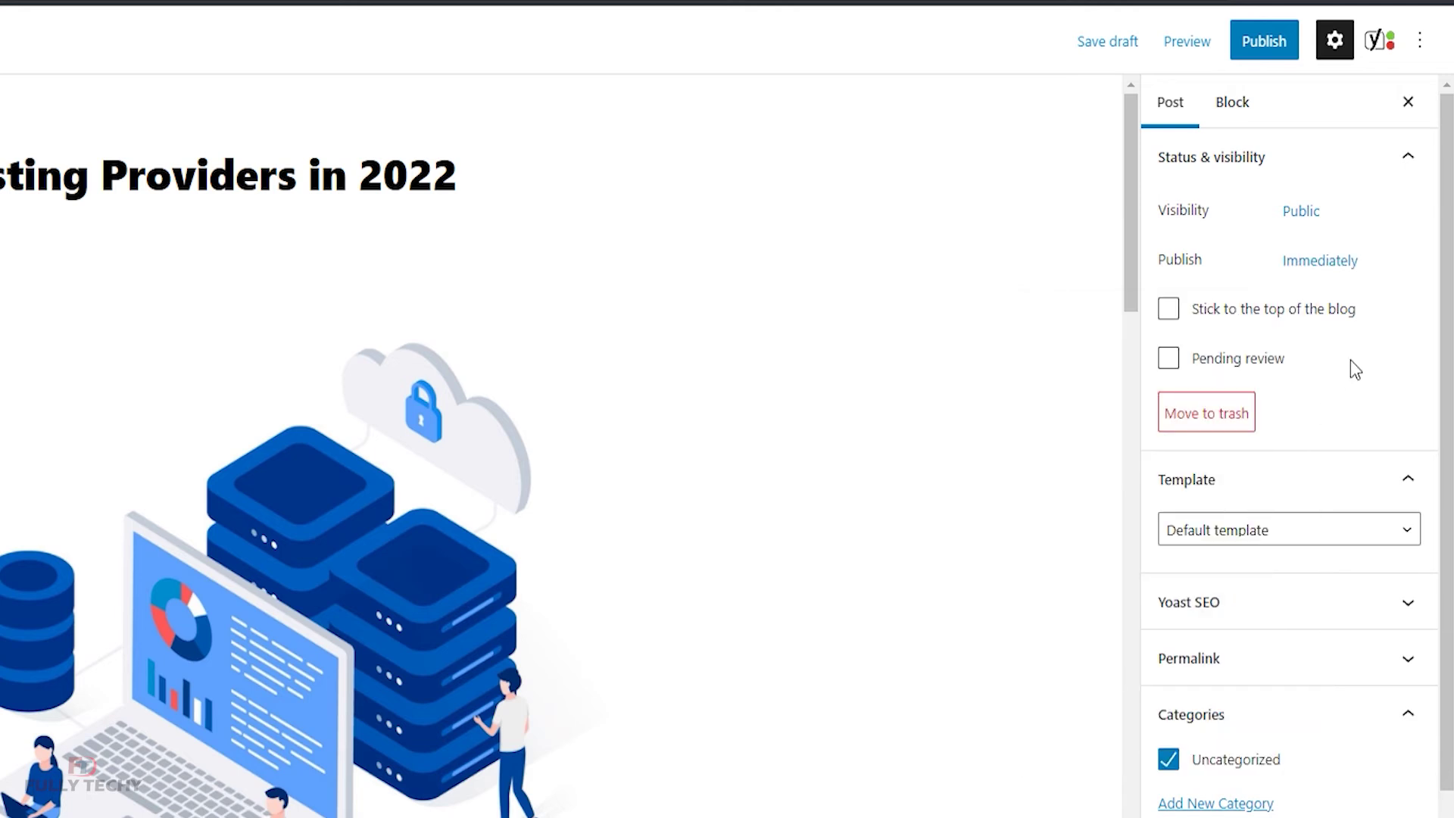
Step: Create a new category named "wordpress" for the post and deselect the Uncategorized category
scroll(1305, 766, down, 5)
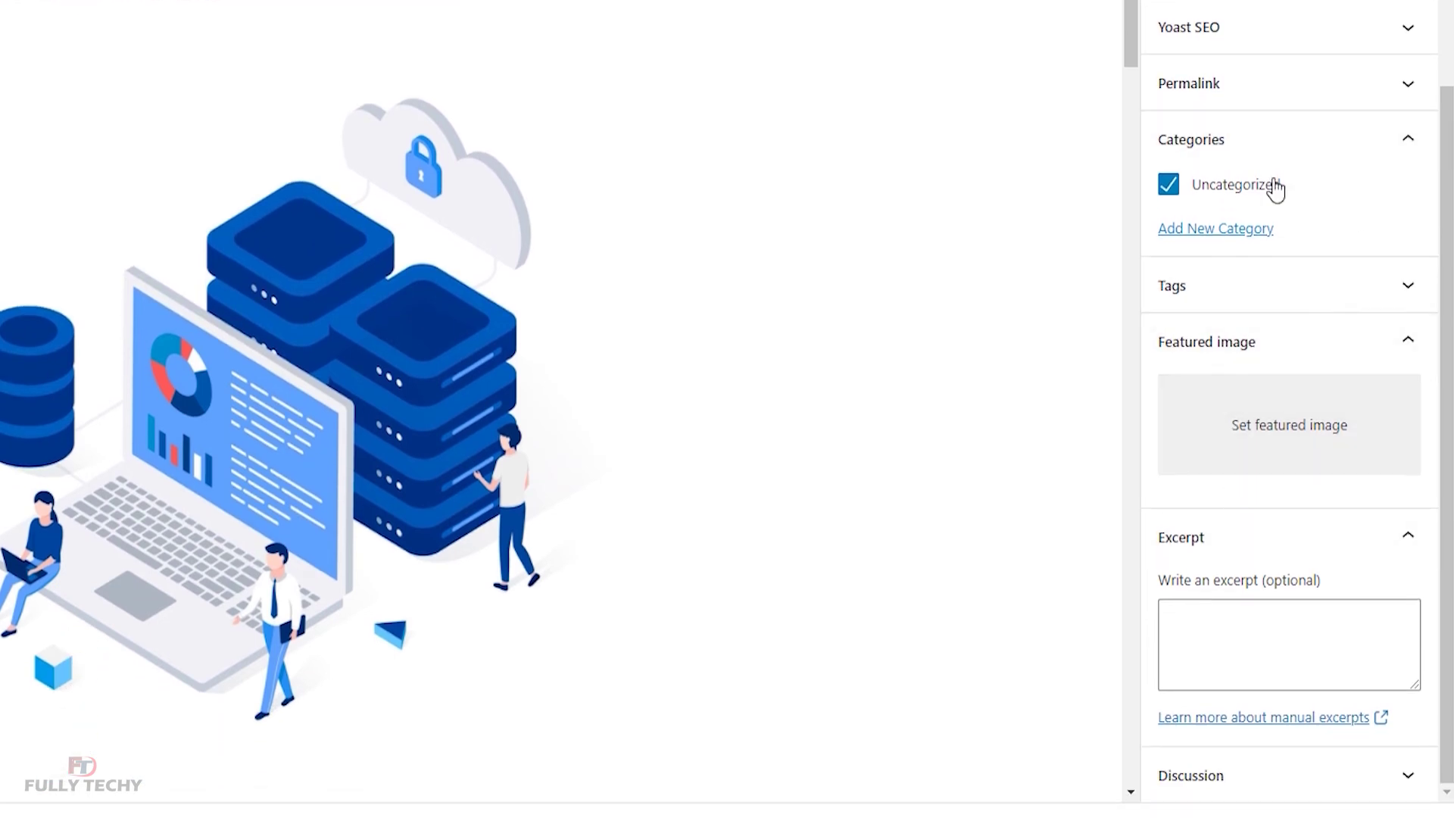
click(1254, 230)
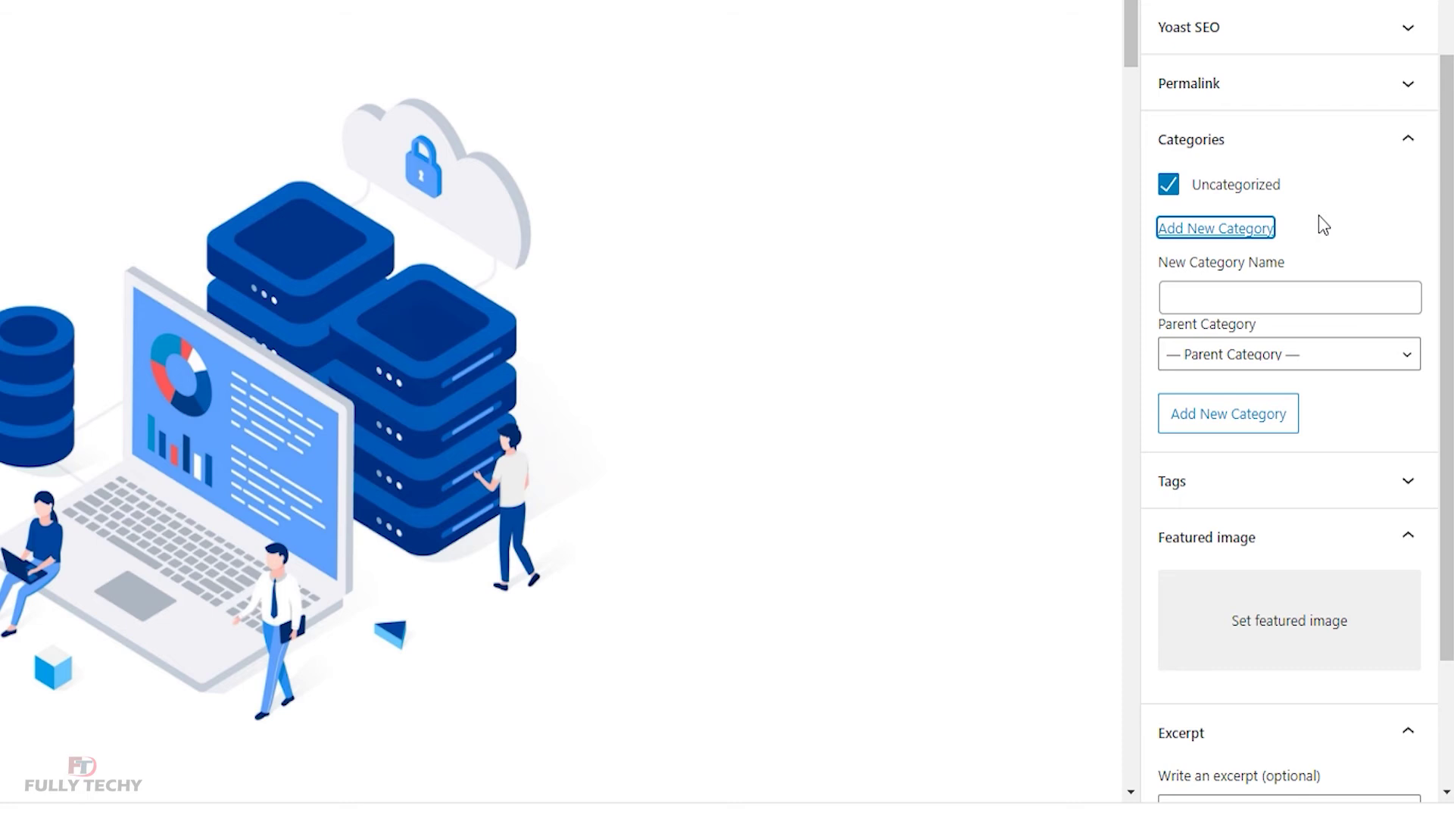
click(1259, 295)
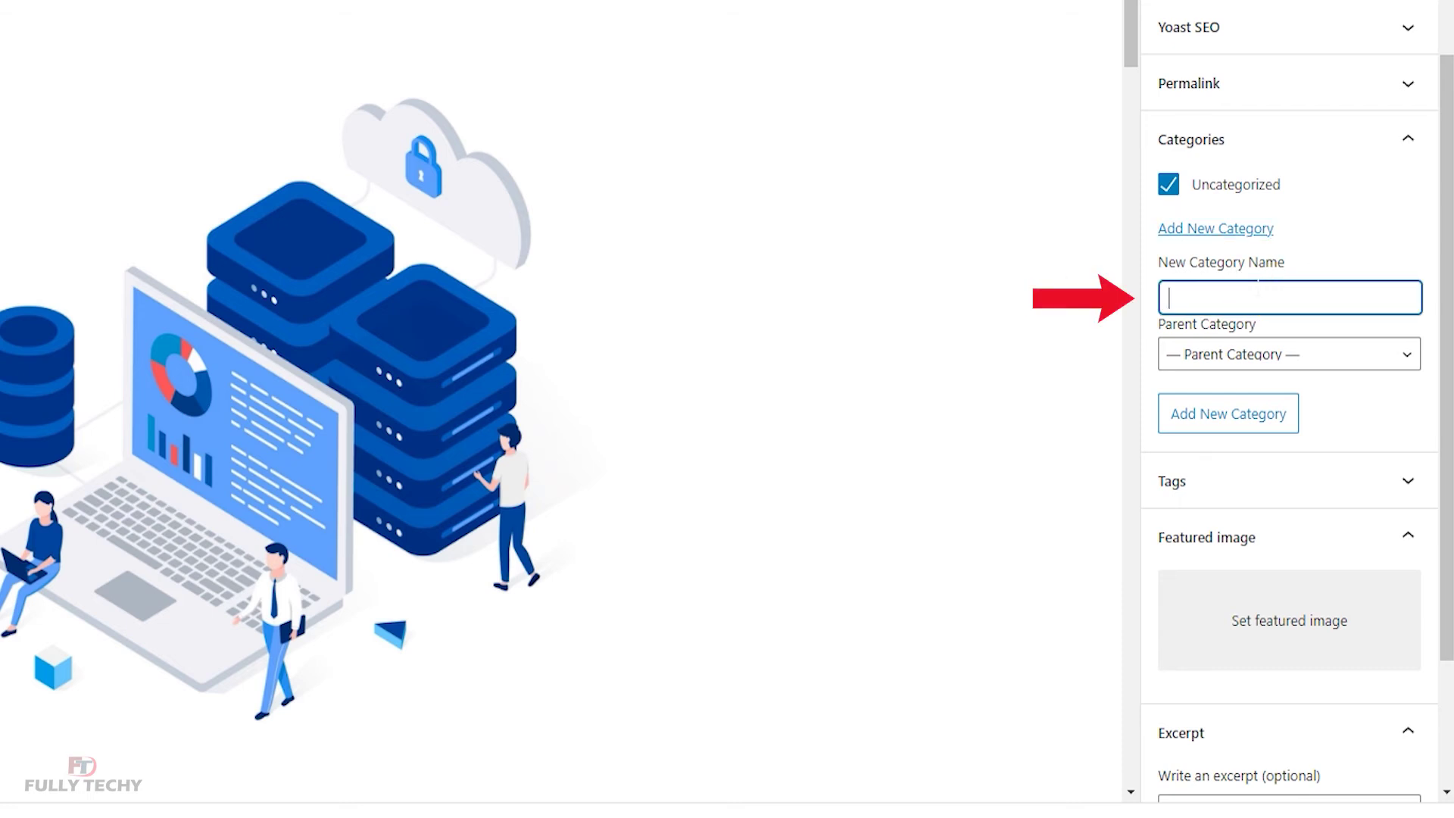
text(w)
key(BackSpace)
text(wordpress)
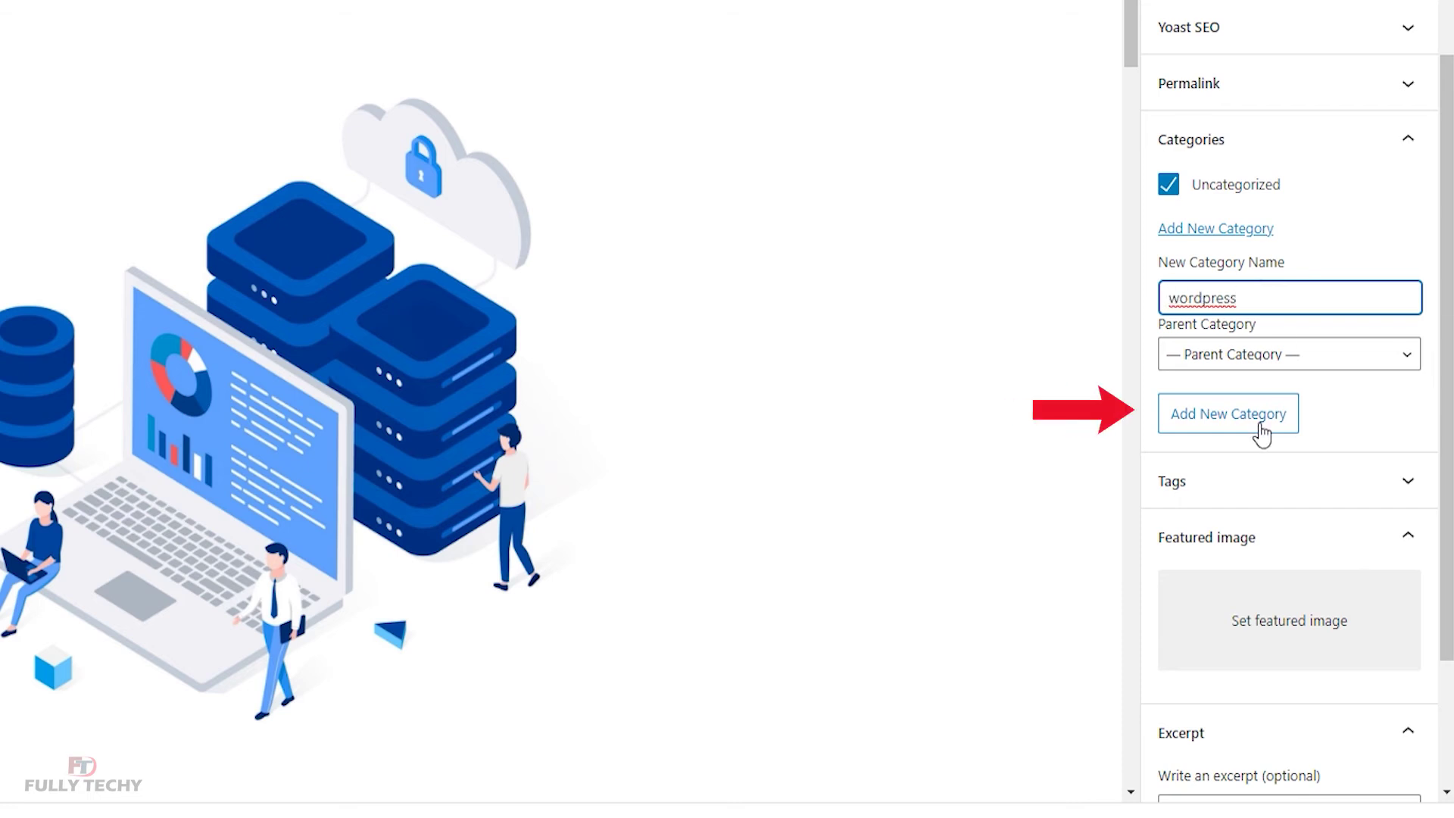
click(1261, 434)
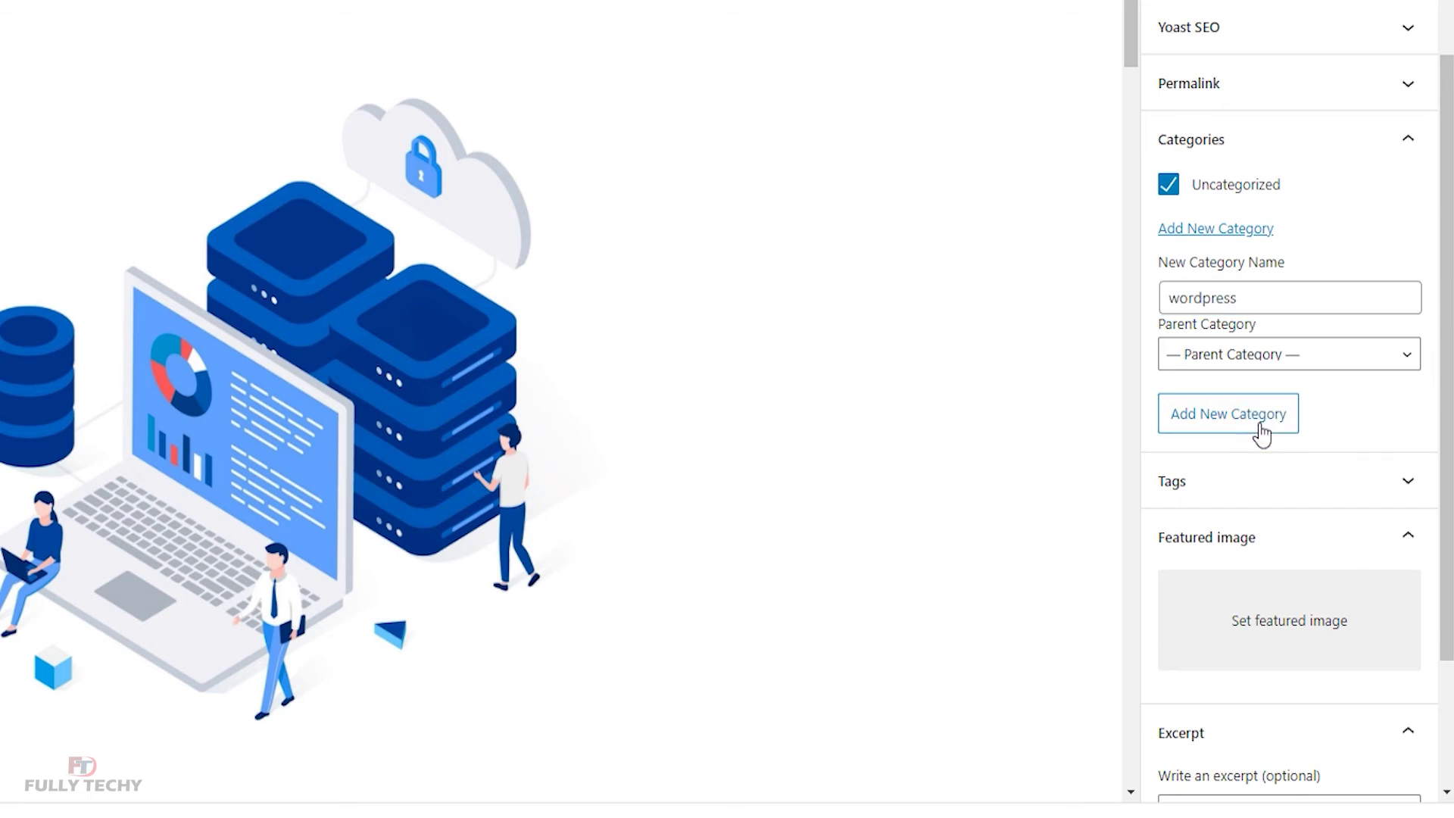
click(1170, 188)
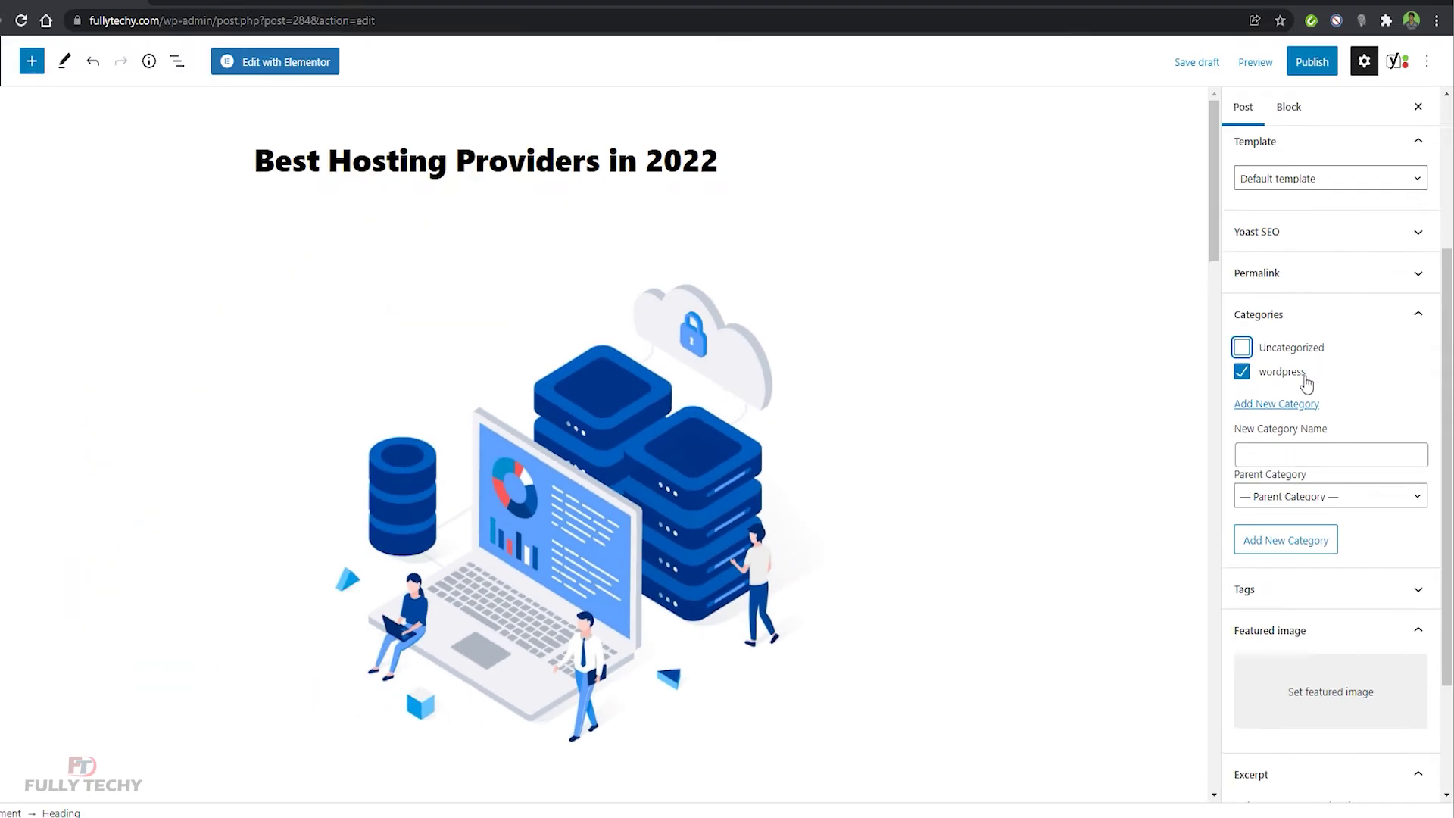
Step: Choose the first Media Library image, 1-2.jpg, for the post's featured image
scroll(1349, 587, down, 2)
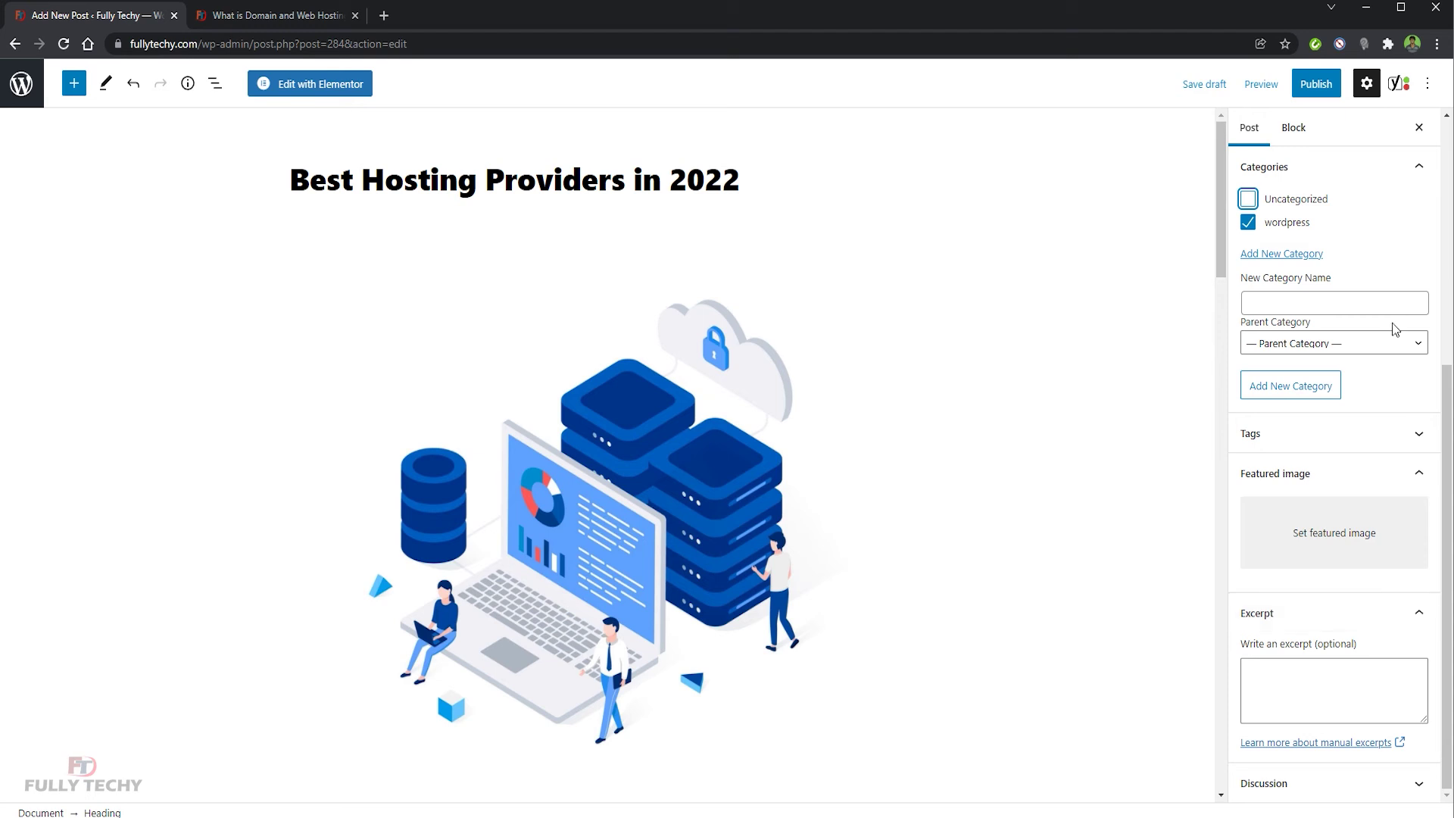
click(1392, 557)
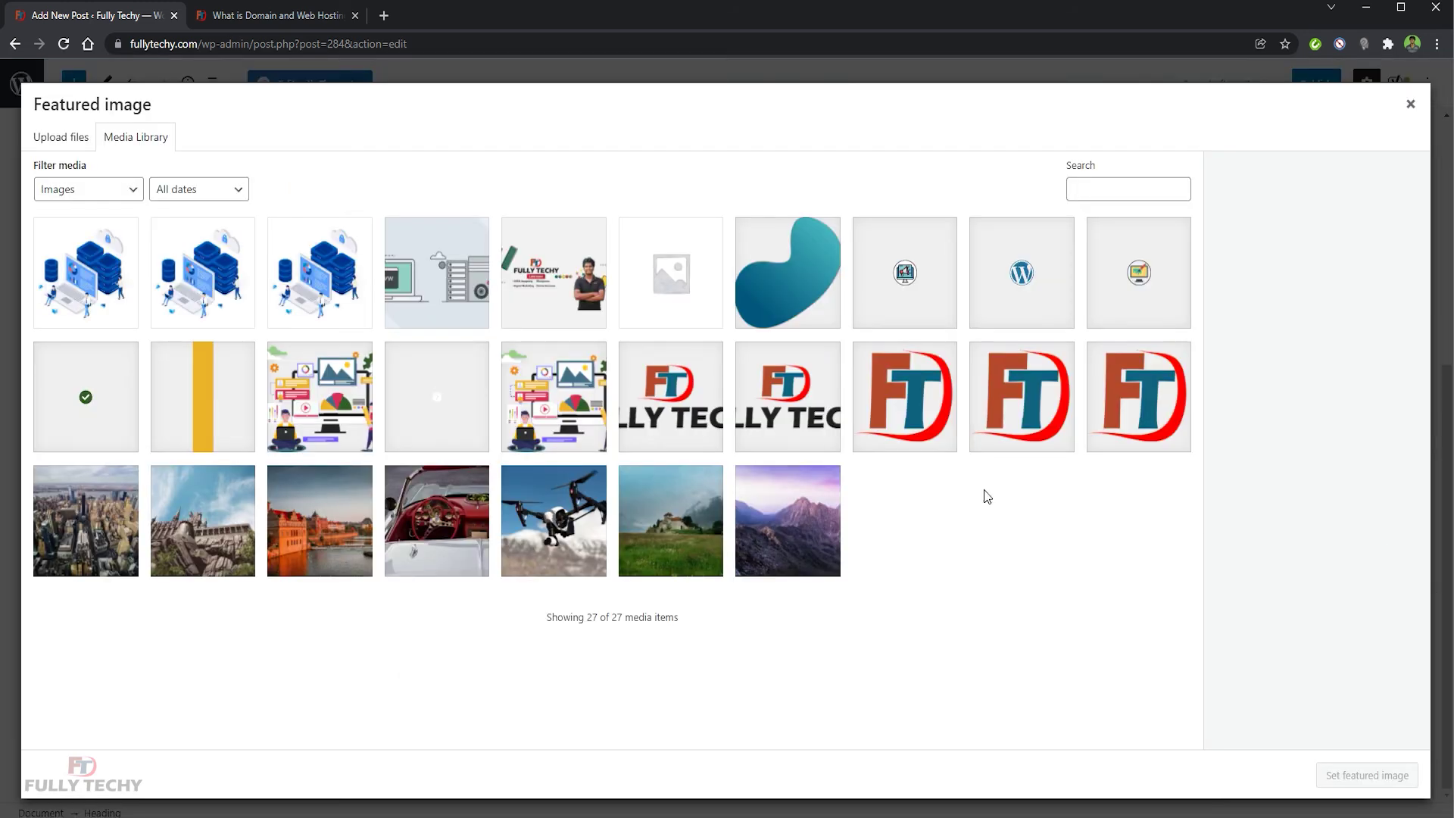
click(72, 259)
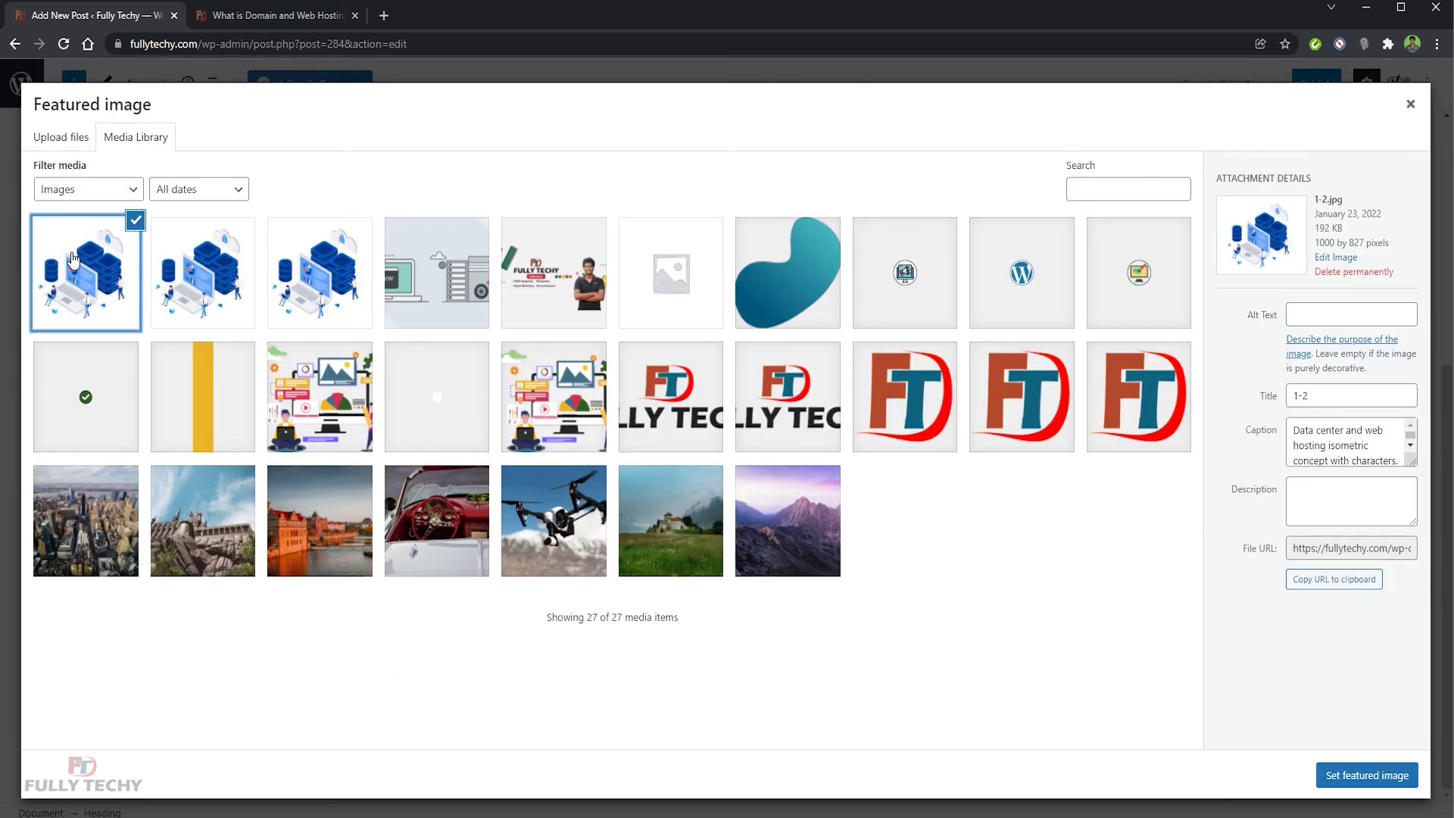
click(51, 144)
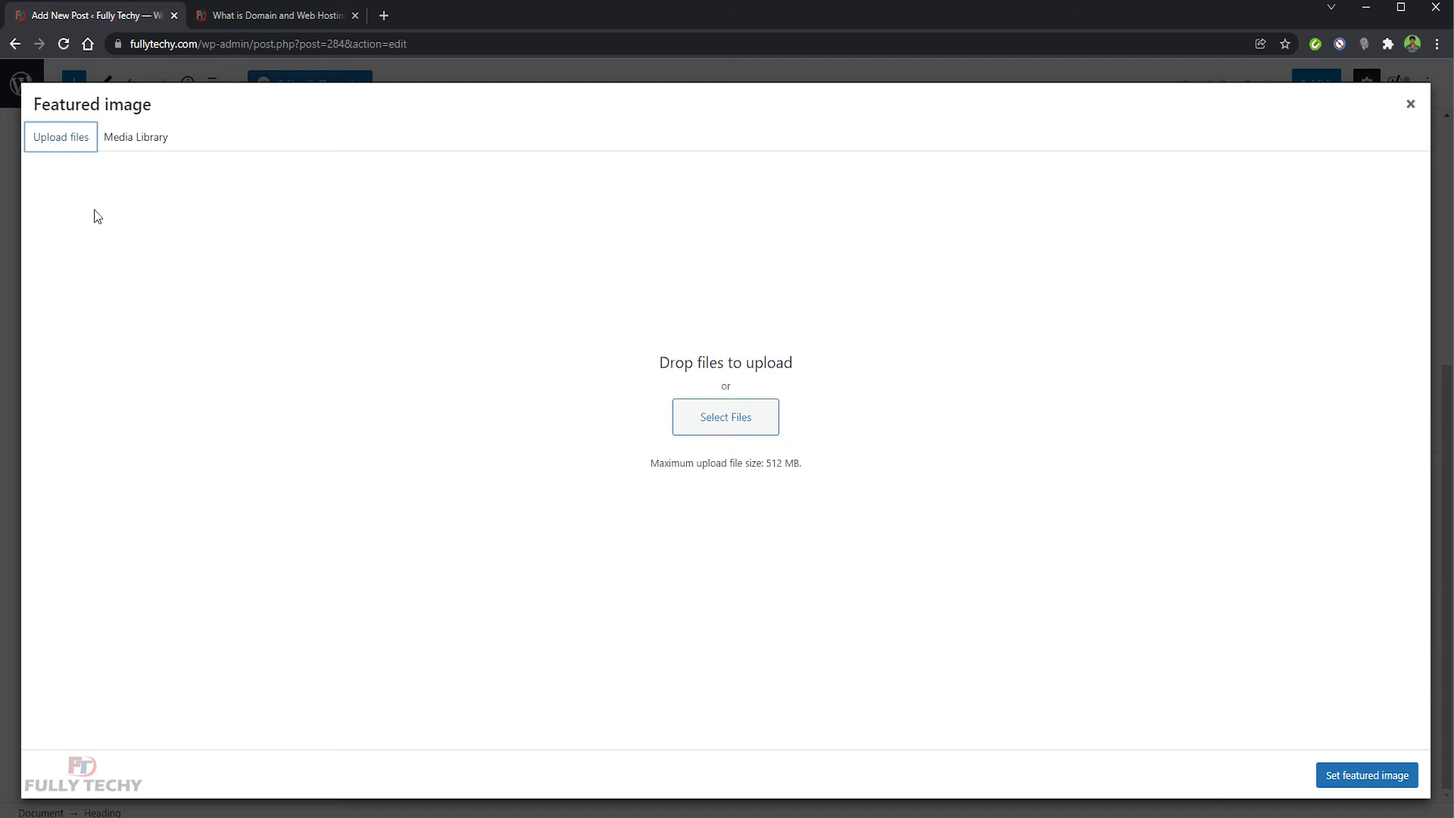
click(752, 426)
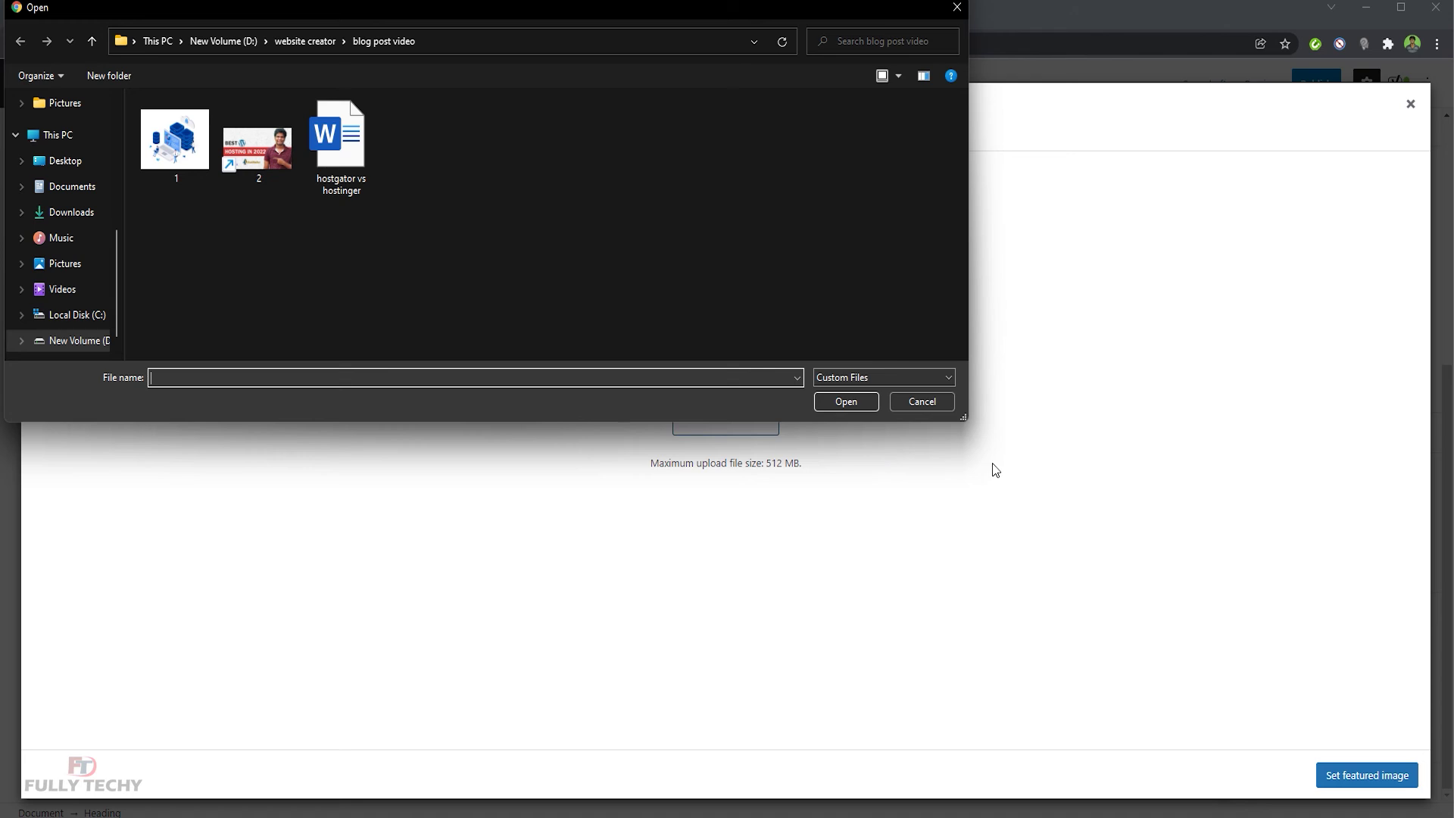
click(934, 399)
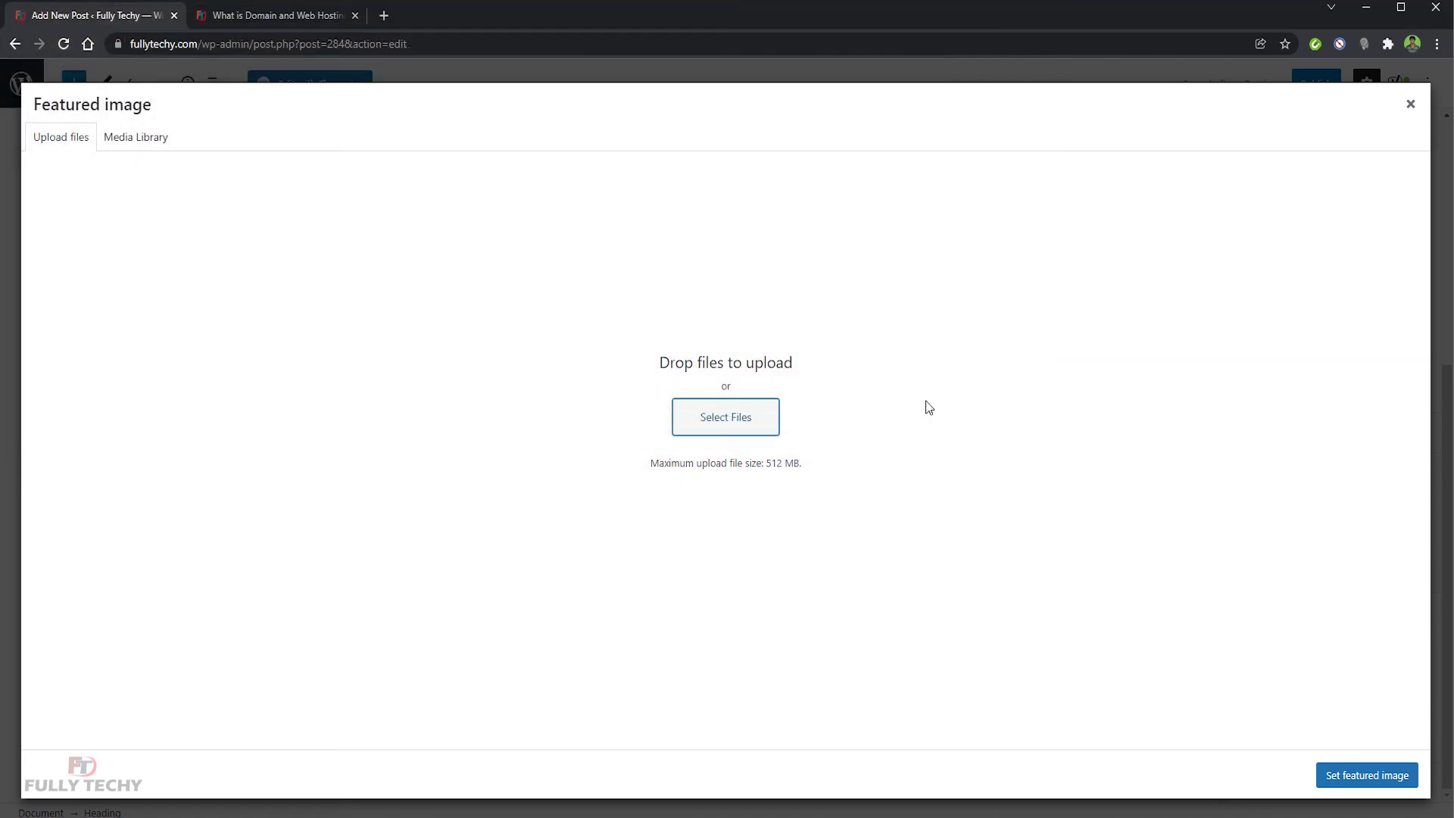
click(164, 142)
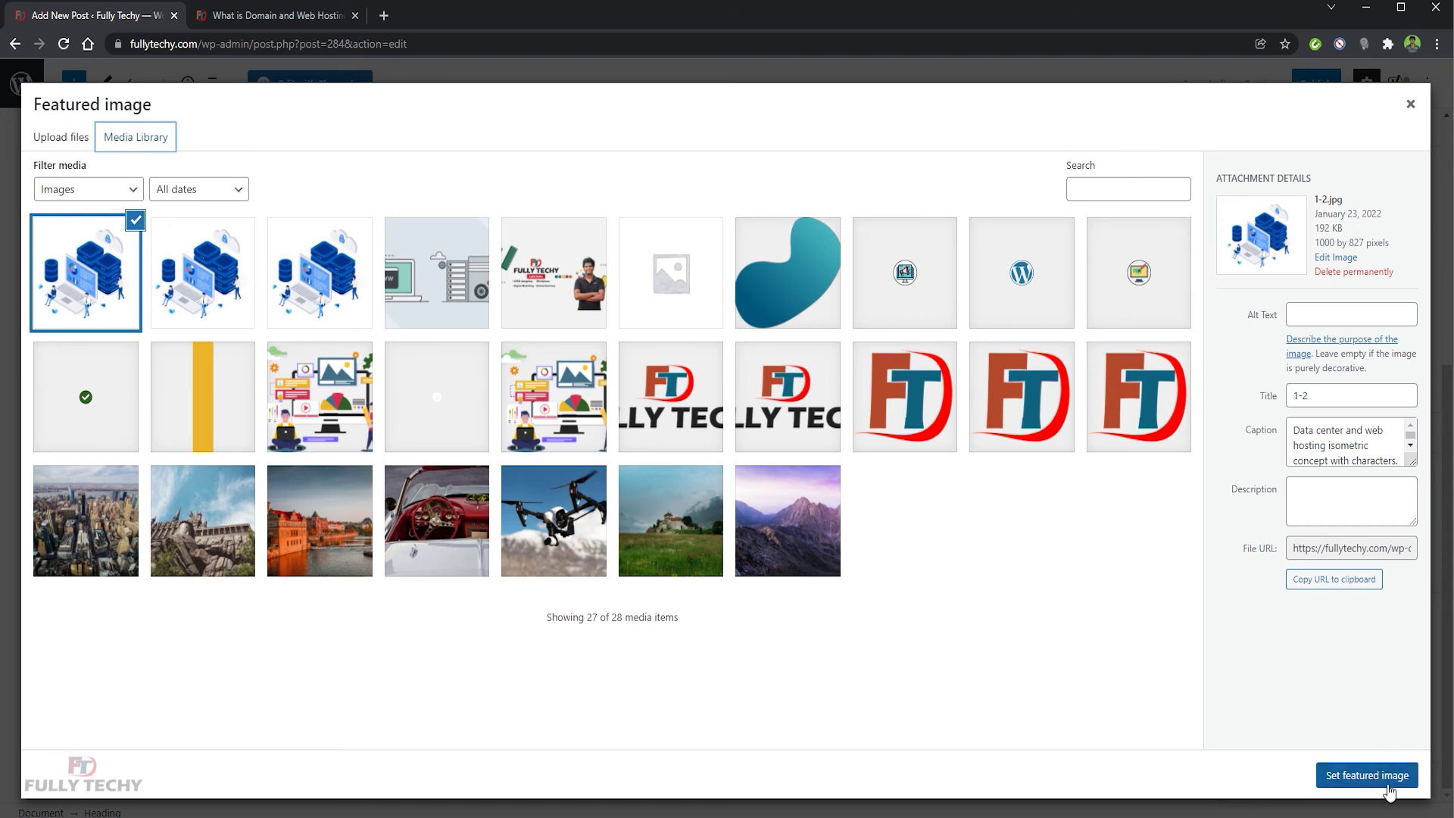
Step: Set the selected hosting illustration as the post's featured image
click(1367, 775)
Step: Start the excerpt with the post's first sentence, "lets compare the top hosting provider hostgator vs hostinger", followed by a comma
scroll(1333, 454, down, 1)
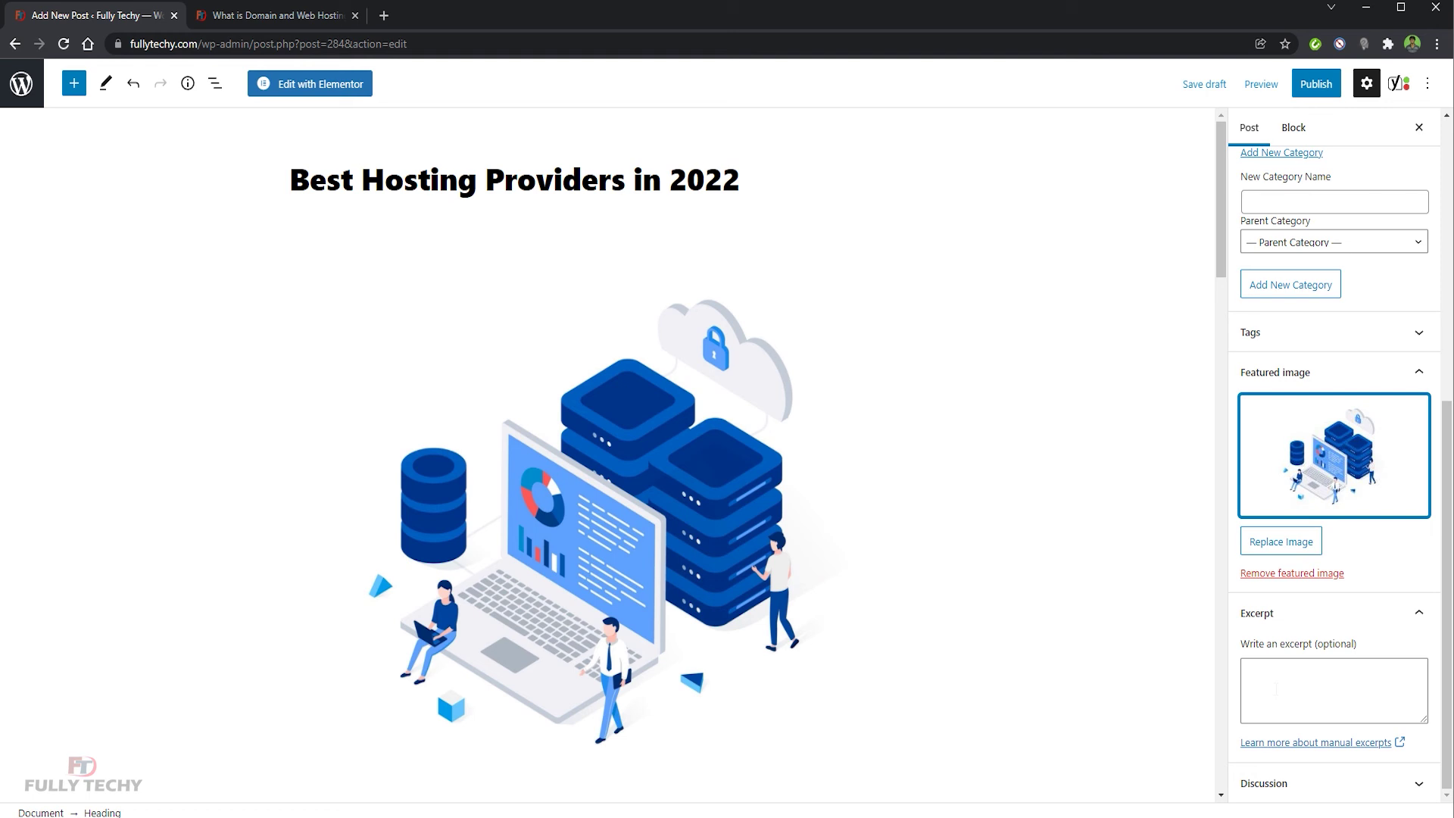
scroll(1052, 457, down, 5)
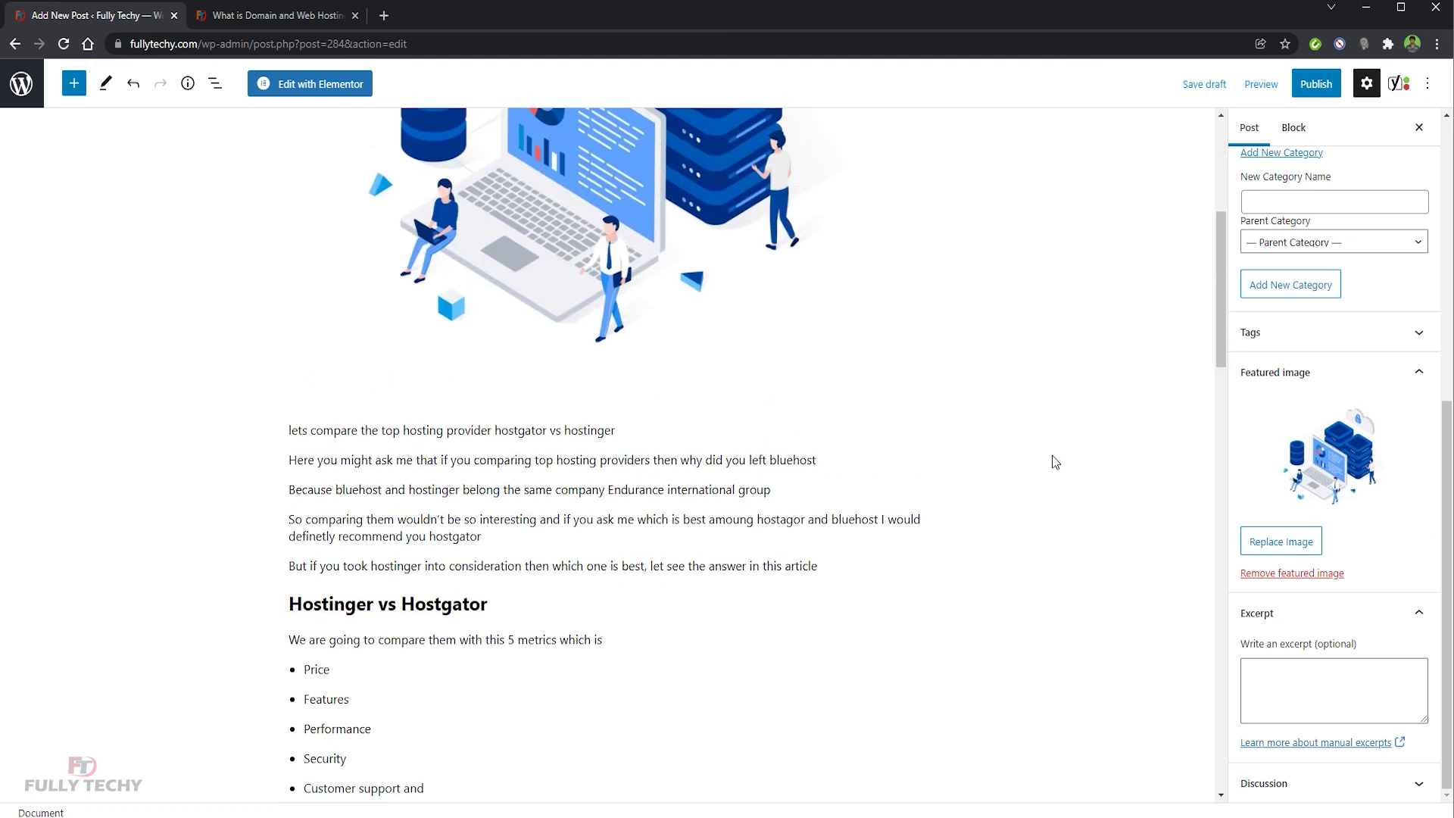
click(285, 457)
drag(289, 430, 624, 430)
key(ctrl+c)
click(1333, 685)
key(ctrl+v)
text(,)
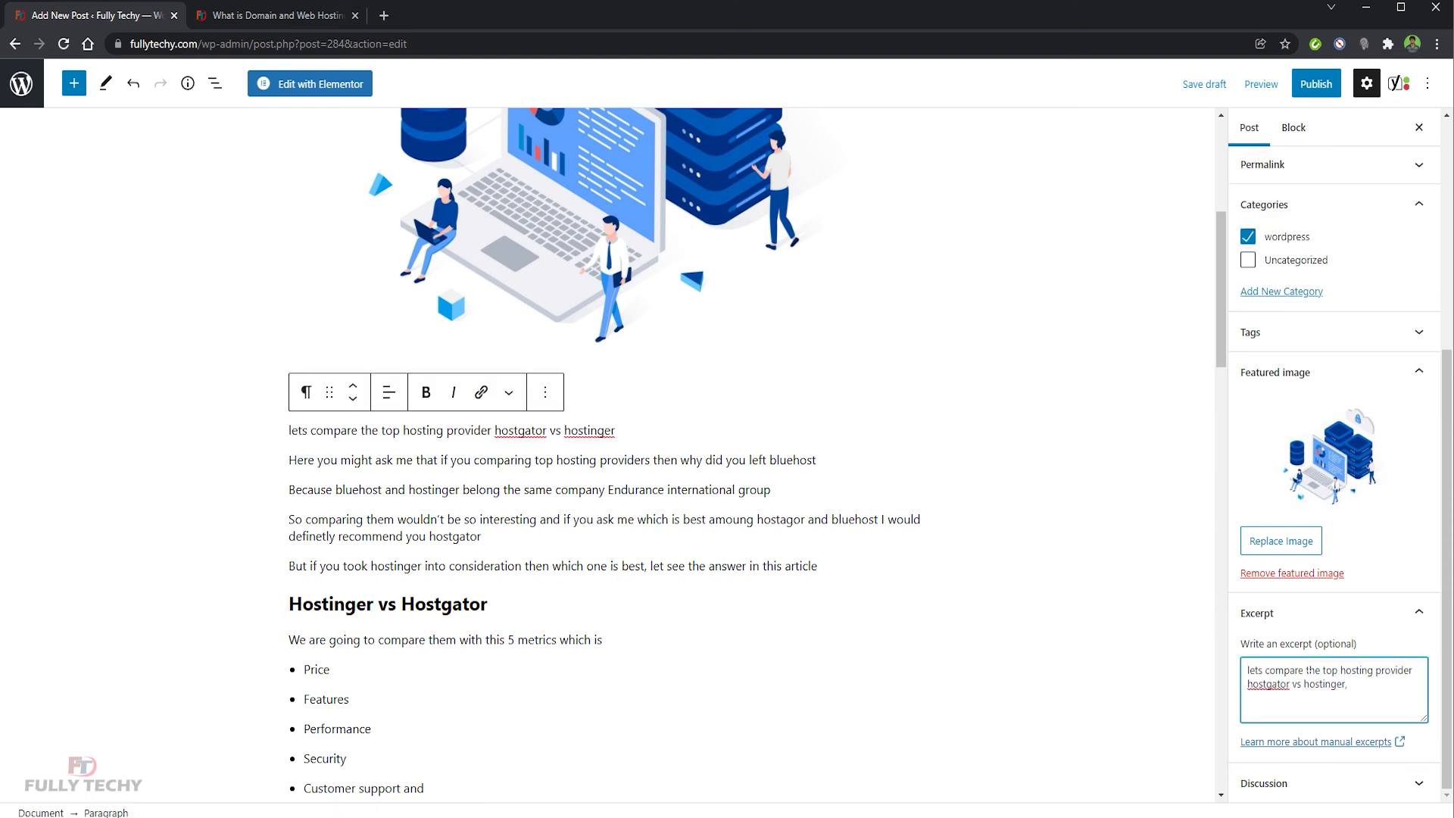
Step: Extend the excerpt with "Here you might ask me that if you comparing top hosting providers the", copied from the second paragraph
drag(291, 462, 821, 461)
key(ctrl+c)
click(1333, 705)
key(ctrl+v)
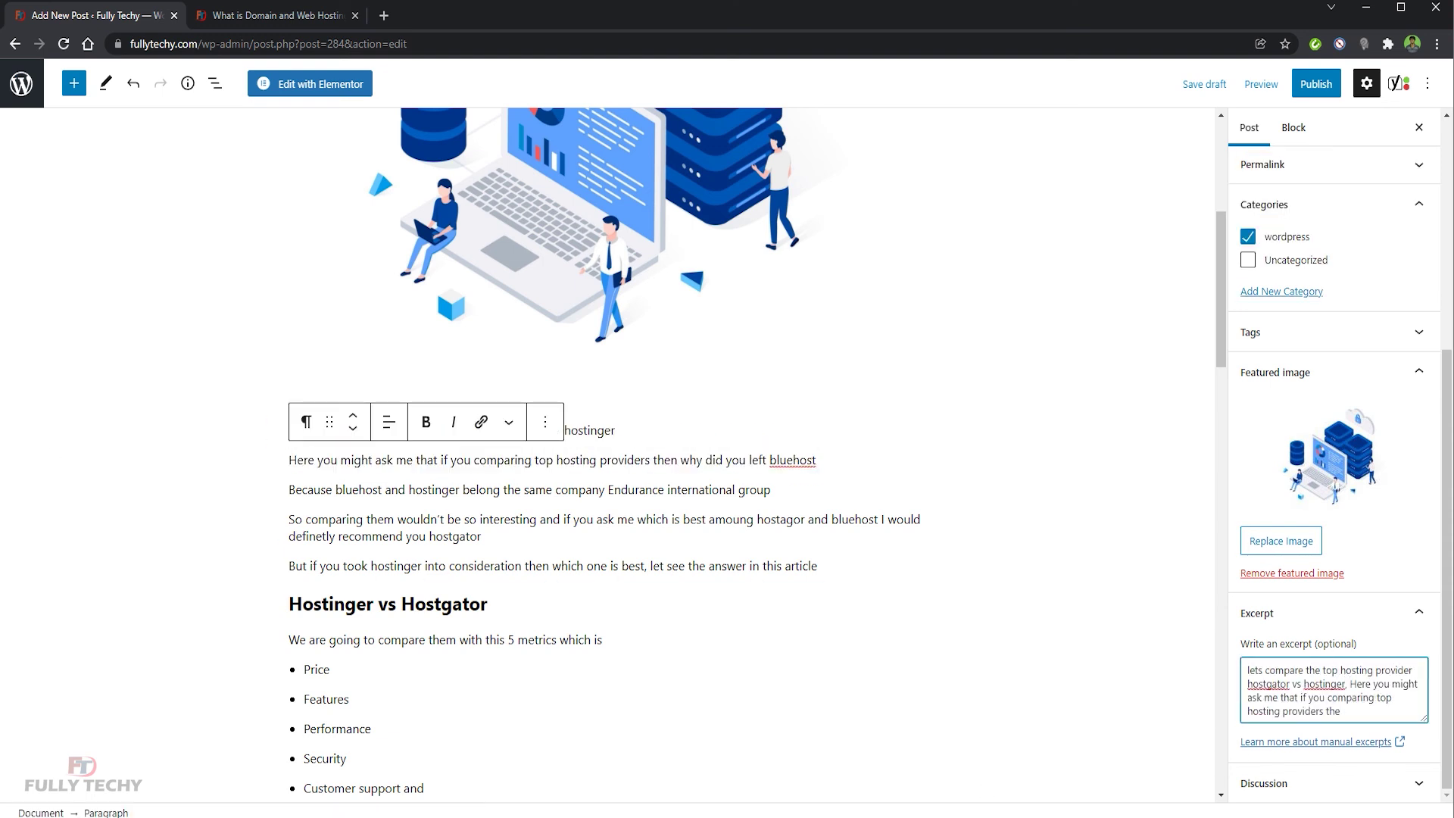
Step: Look over the finished post and publish it
scroll(1038, 558, down, 7)
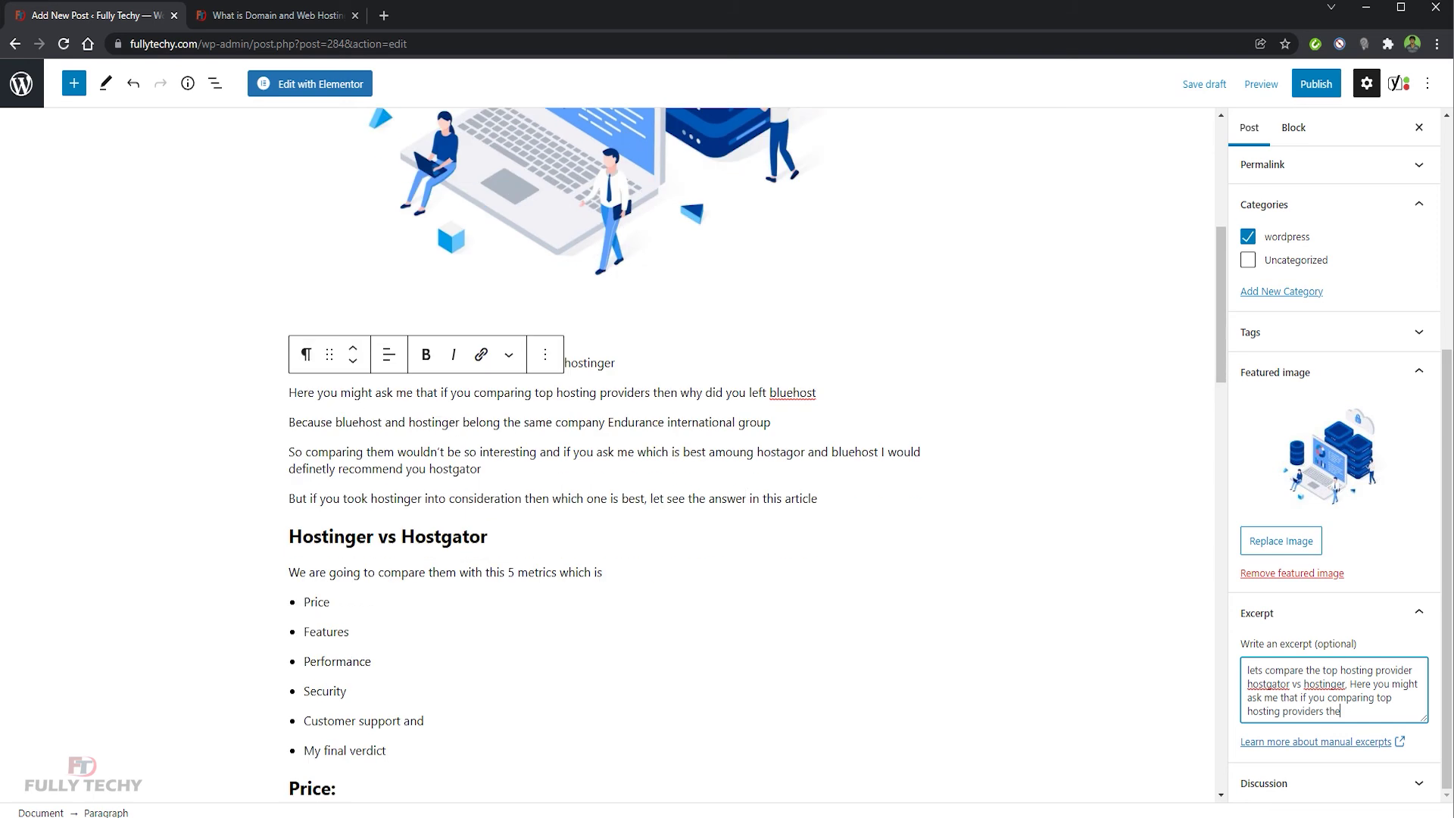
scroll(927, 635, up, 10)
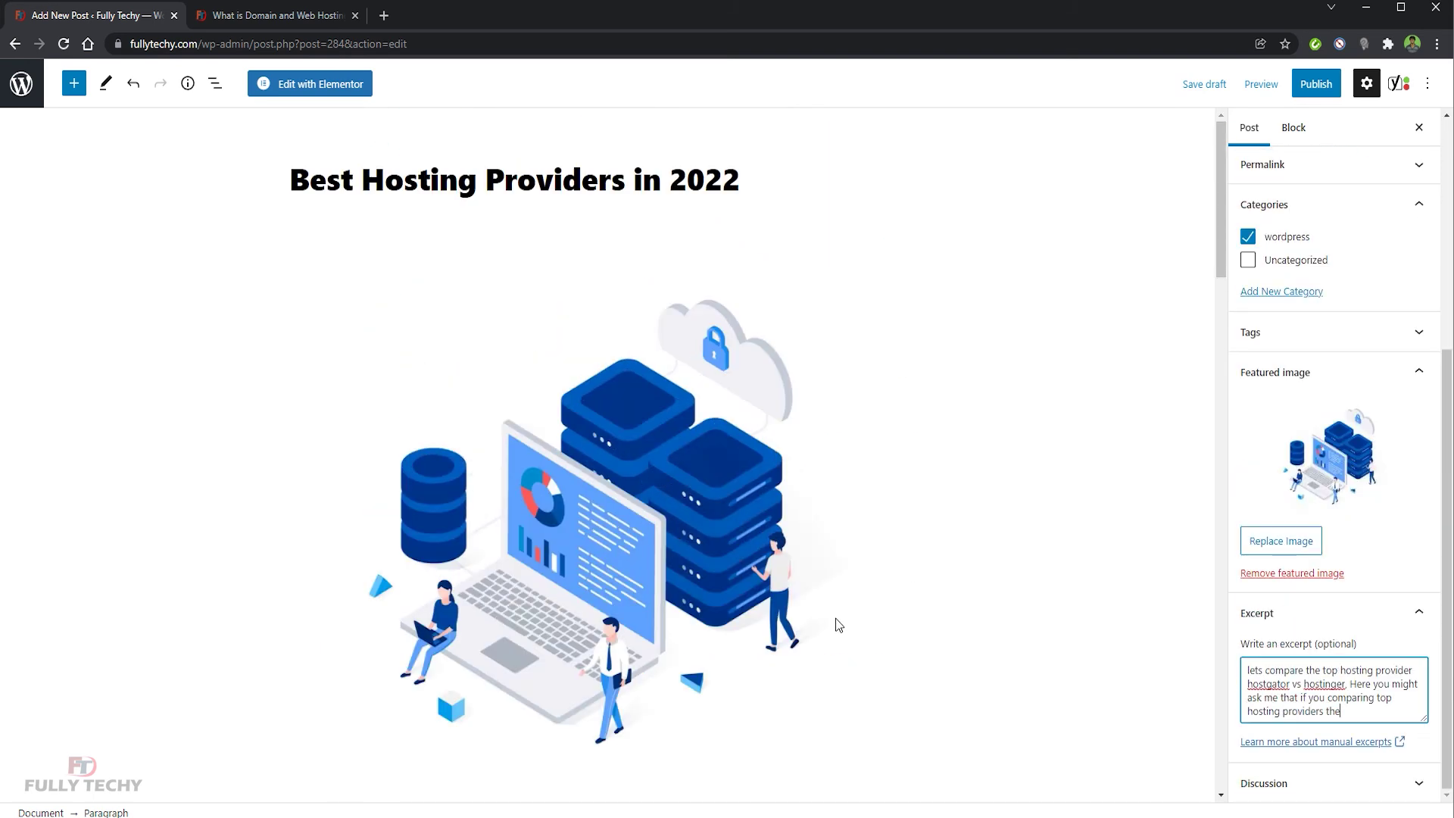
scroll(1243, 634, up, 5)
click(1292, 86)
click(1304, 89)
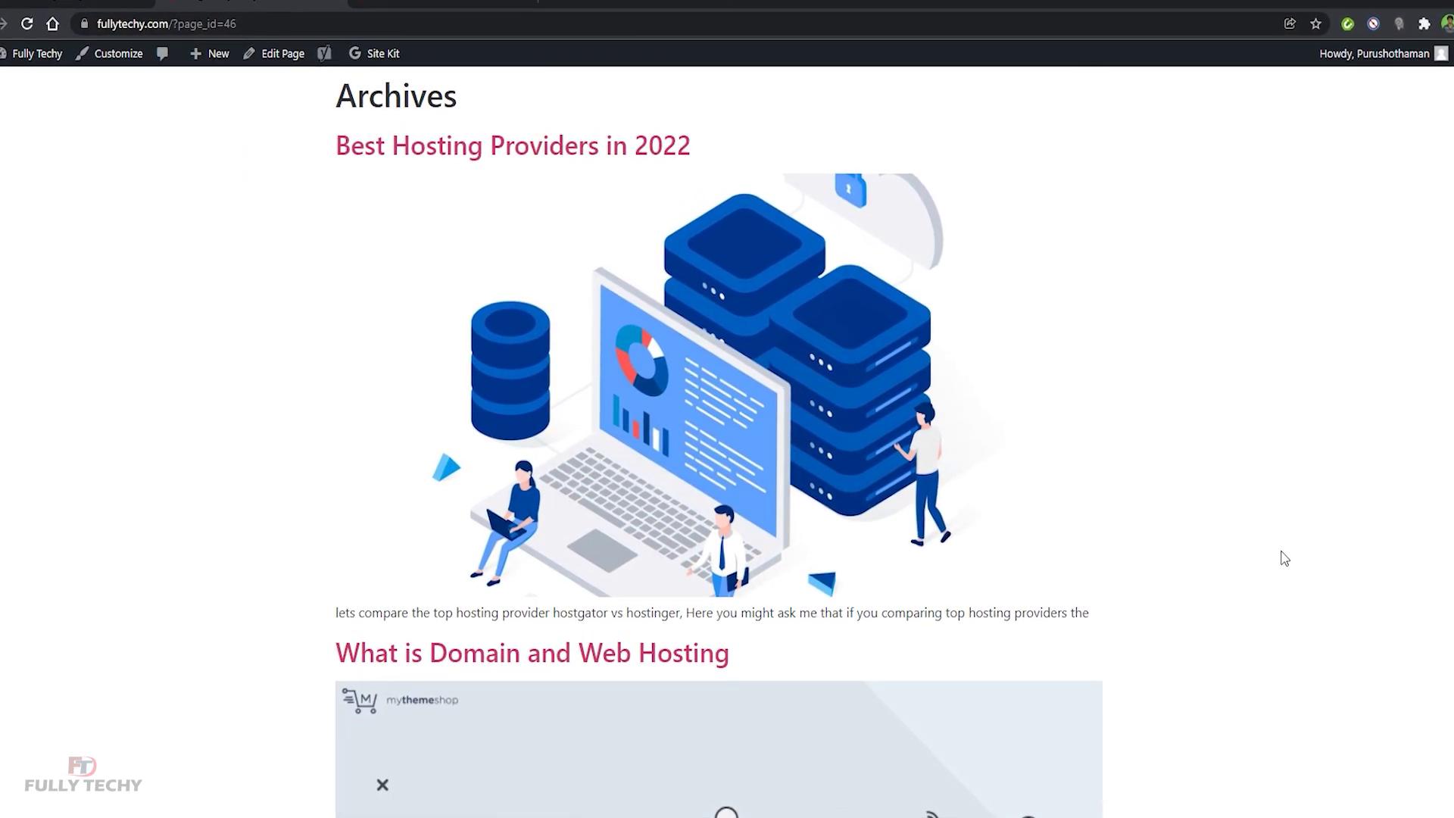
Step: Examine the title, image and excerpt of each post on the site's Archives page
scroll(1286, 559, down, 4)
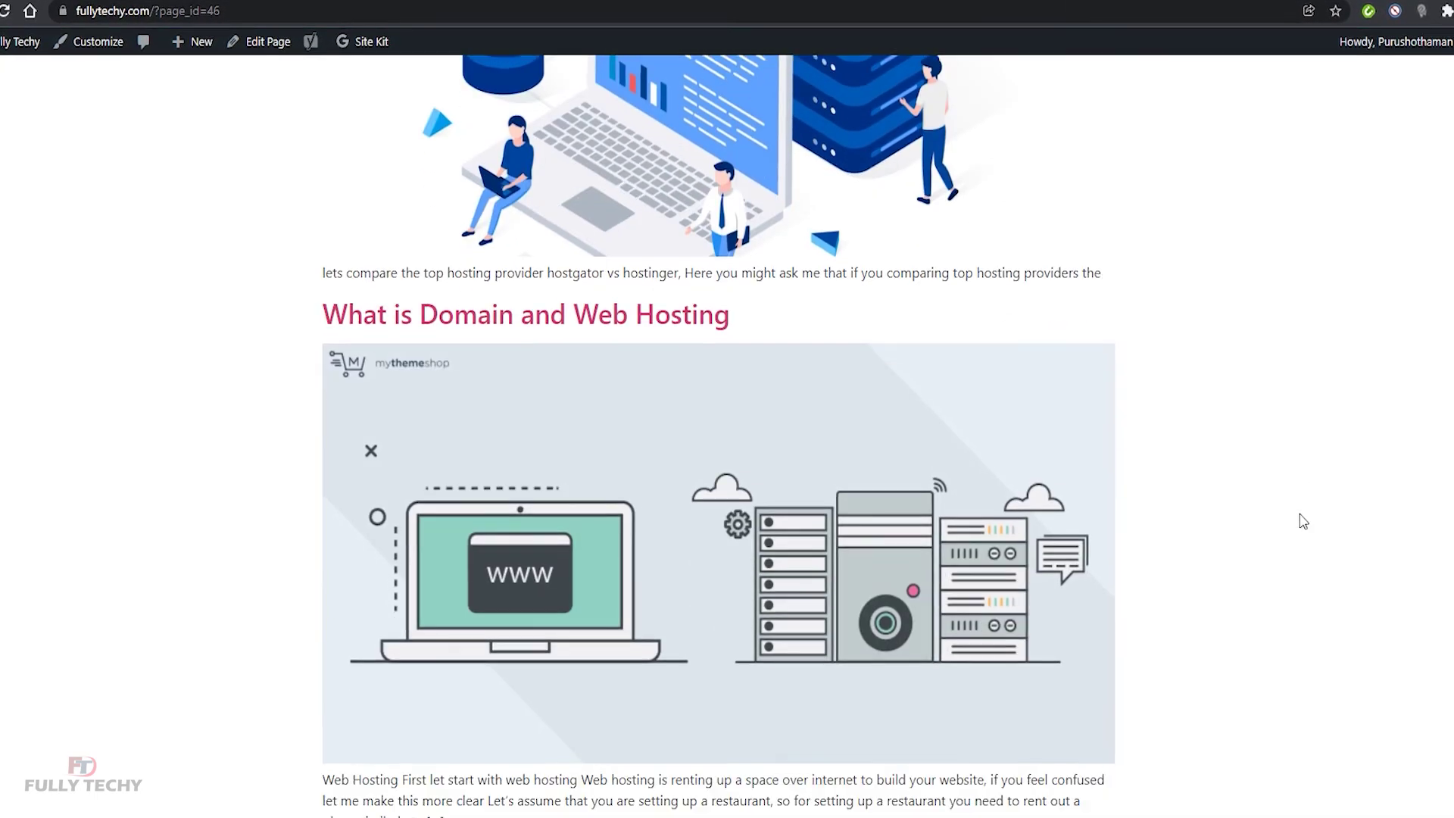
scroll(1303, 522, up, 4)
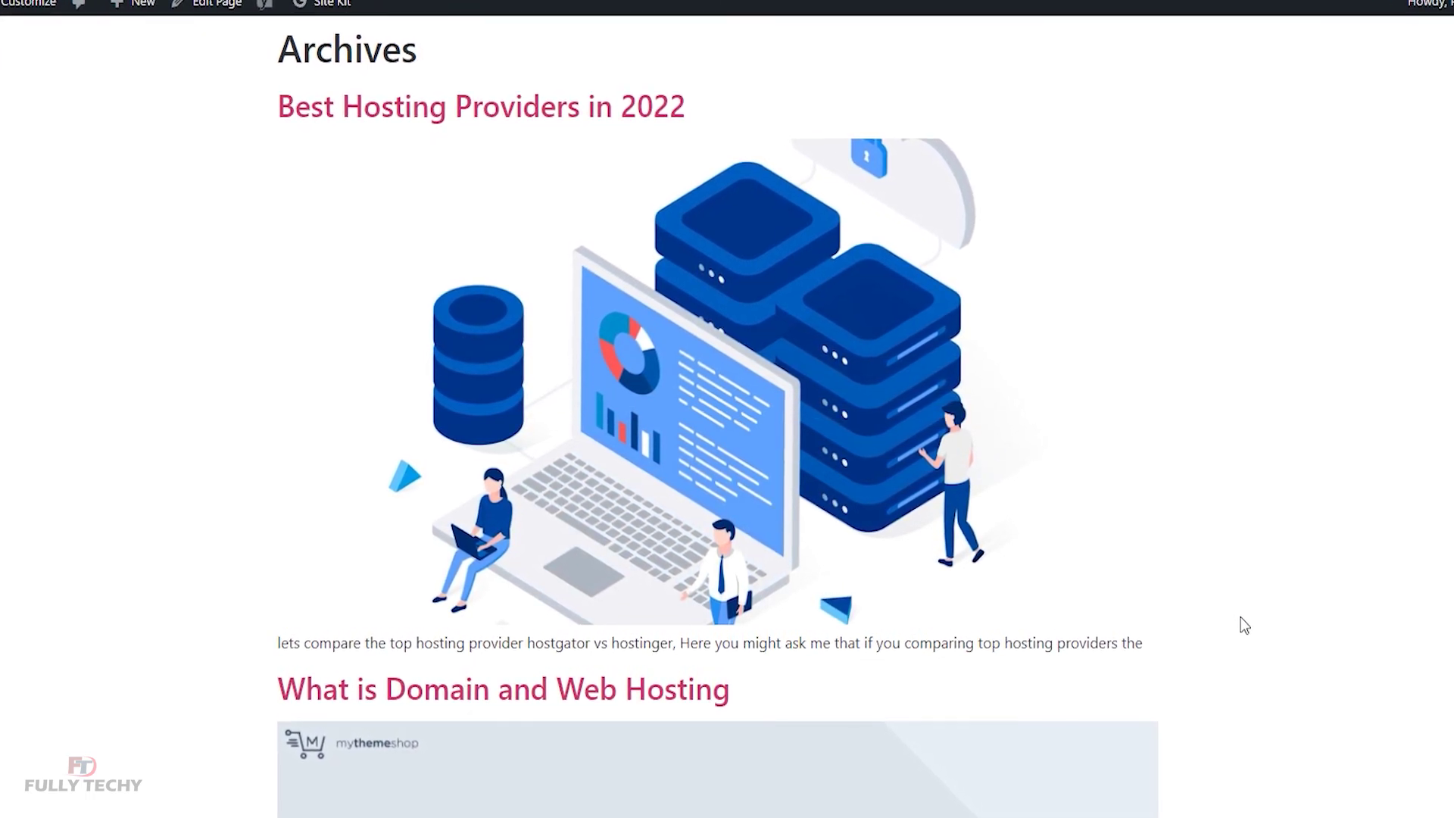
scroll(1214, 624, down, 5)
scroll(1216, 627, up, 4)
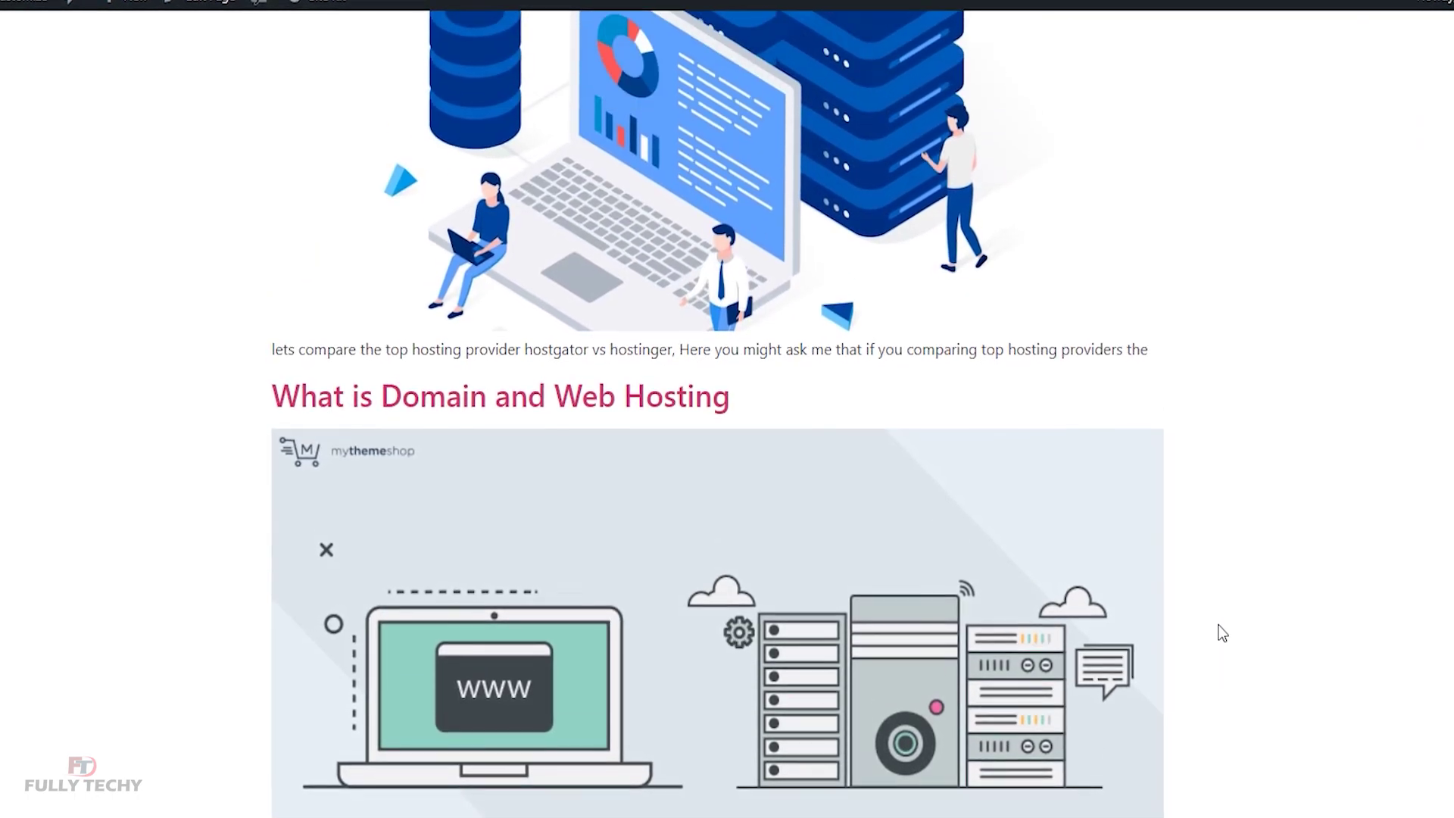
scroll(1222, 627, up, 2)
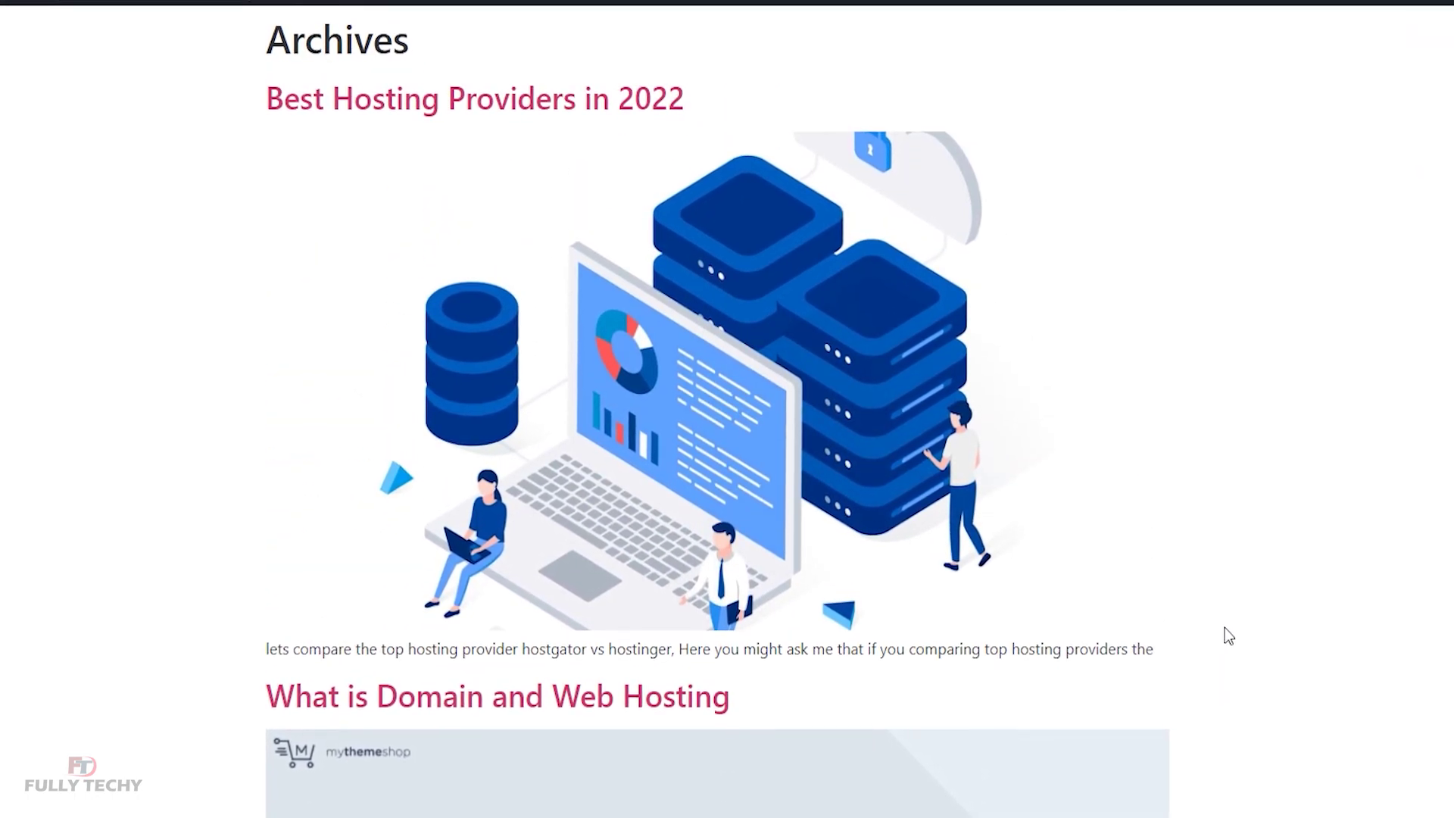